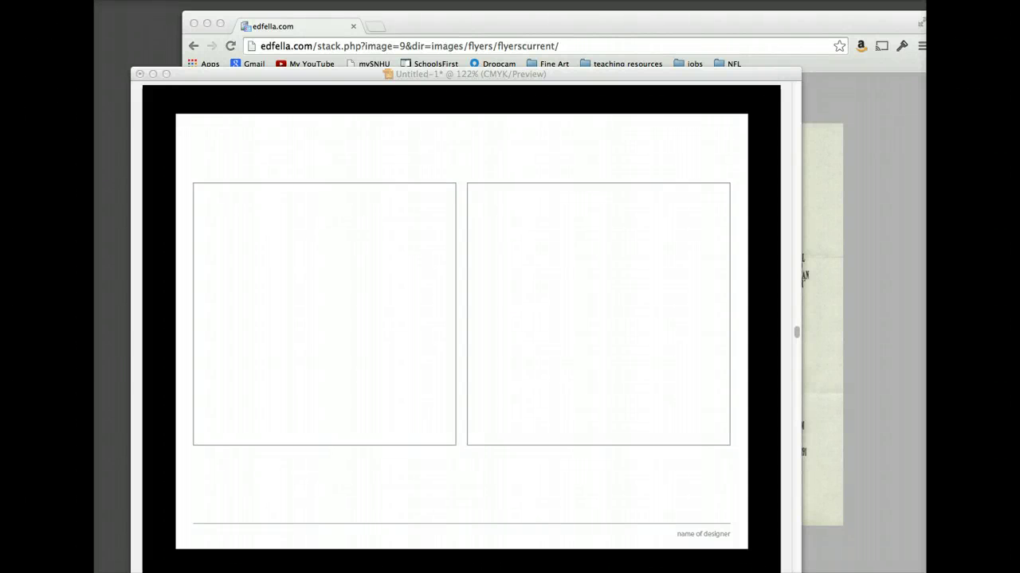
- Bring the untitled flyer with its two empty square frames in front of the browser
click(370, 74)
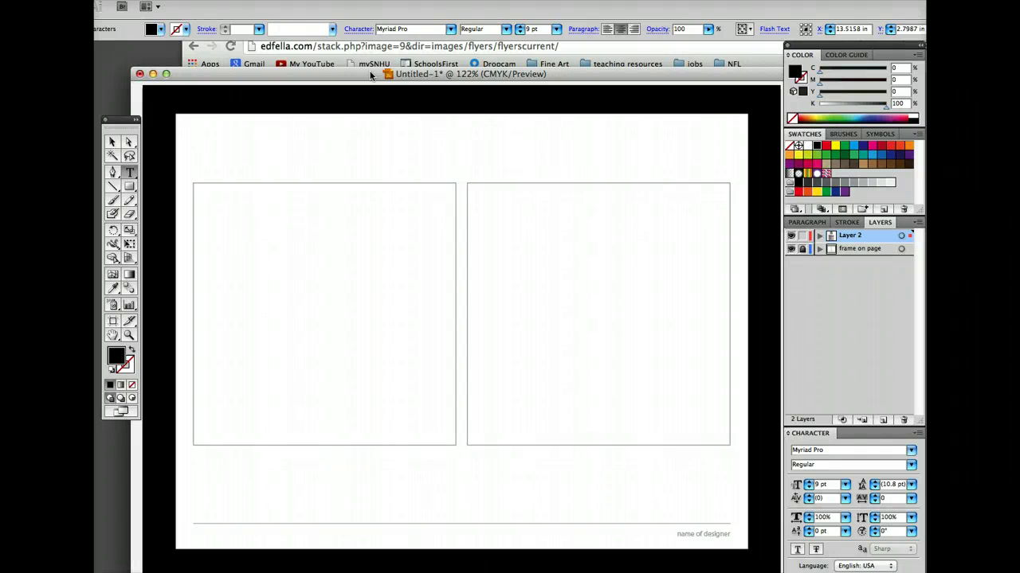
click(757, 401)
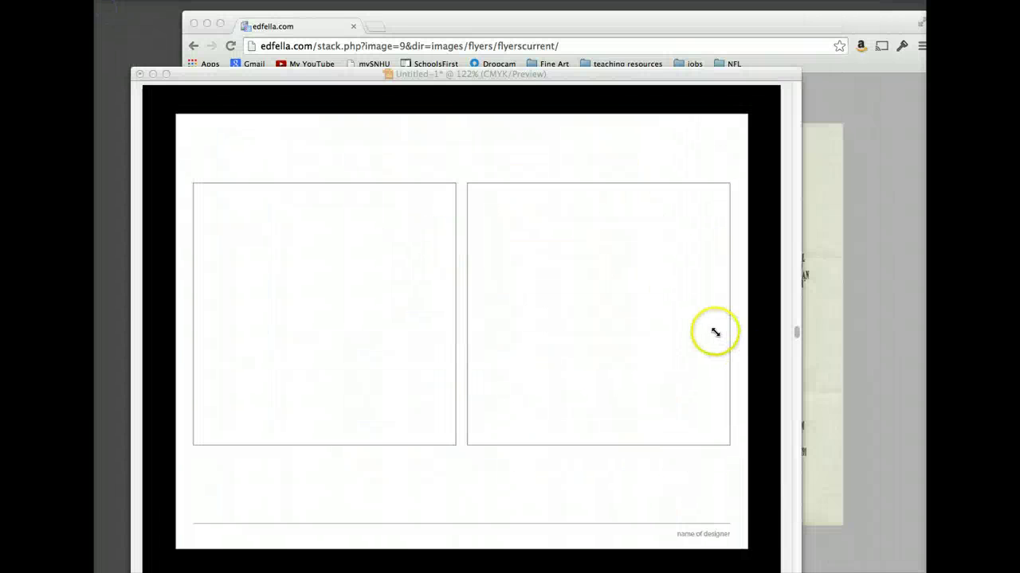
click(714, 332)
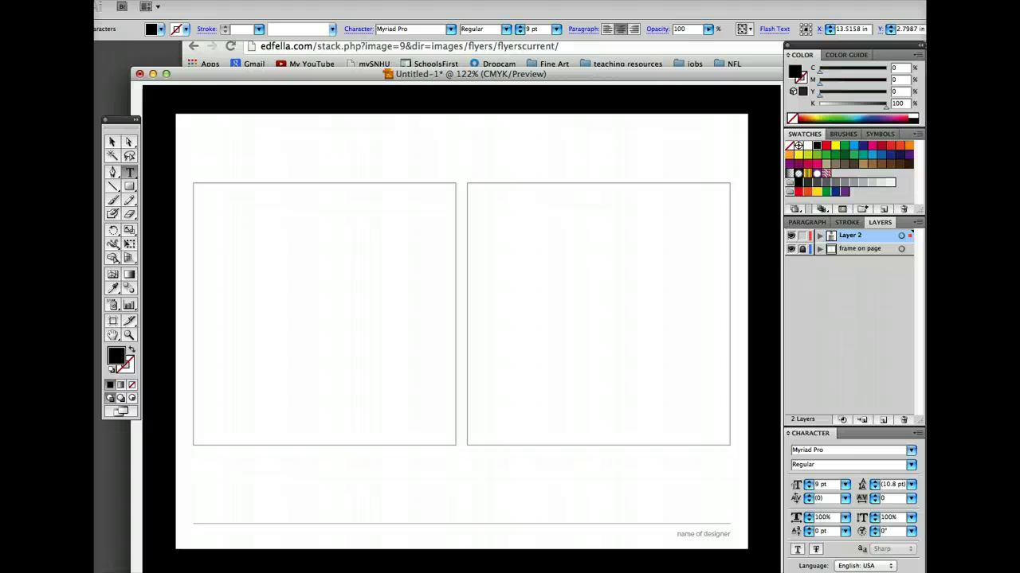
scroll(437, 262, right, 10)
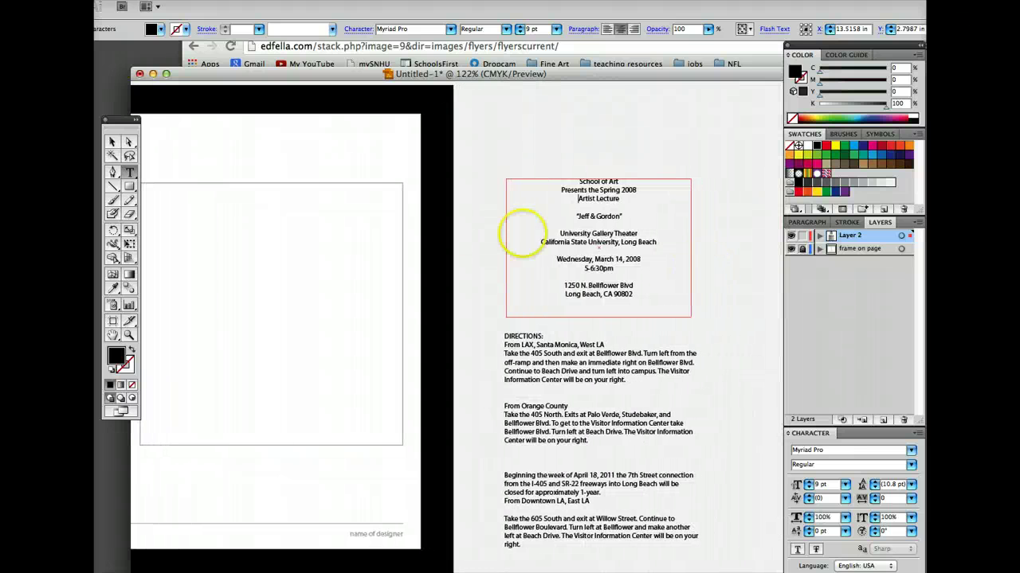
click(728, 241)
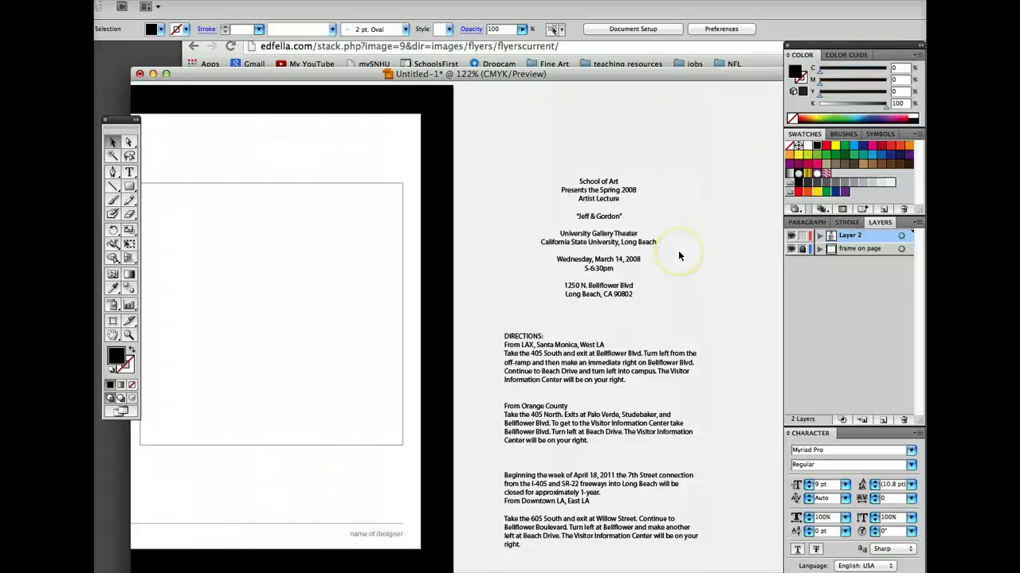
click(608, 268)
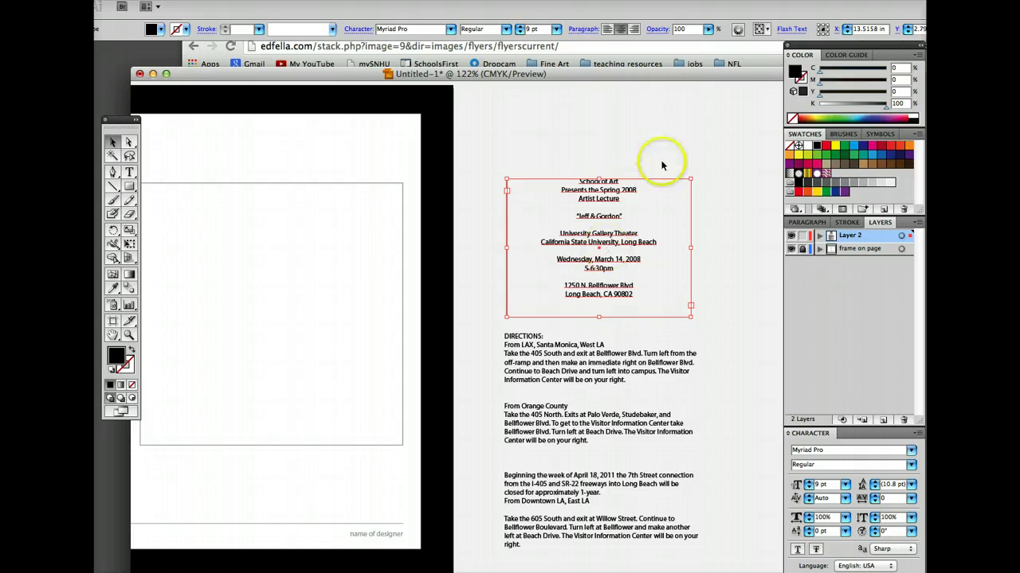
click(580, 339)
click(553, 215)
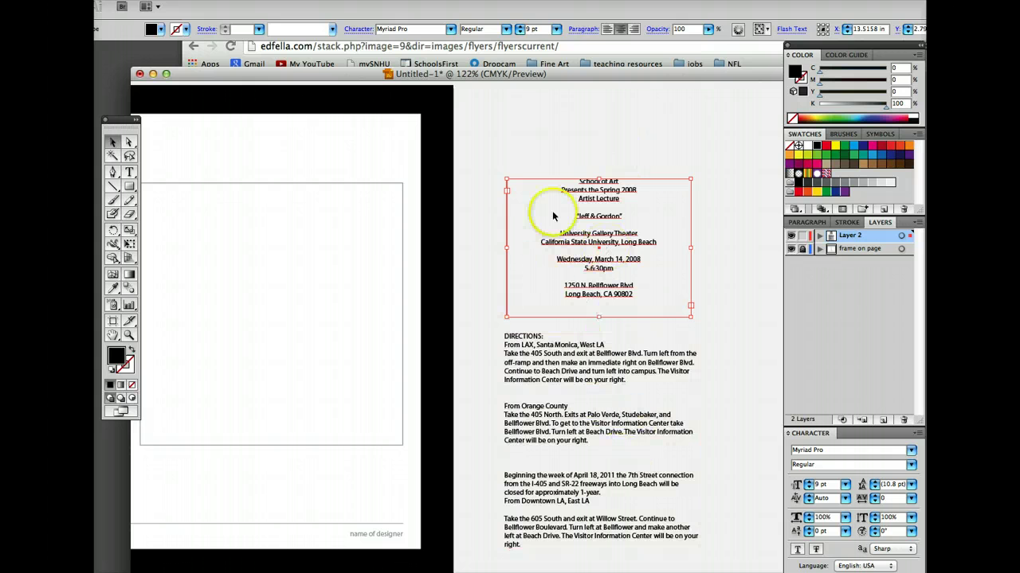
scroll(343, 319, left, 2)
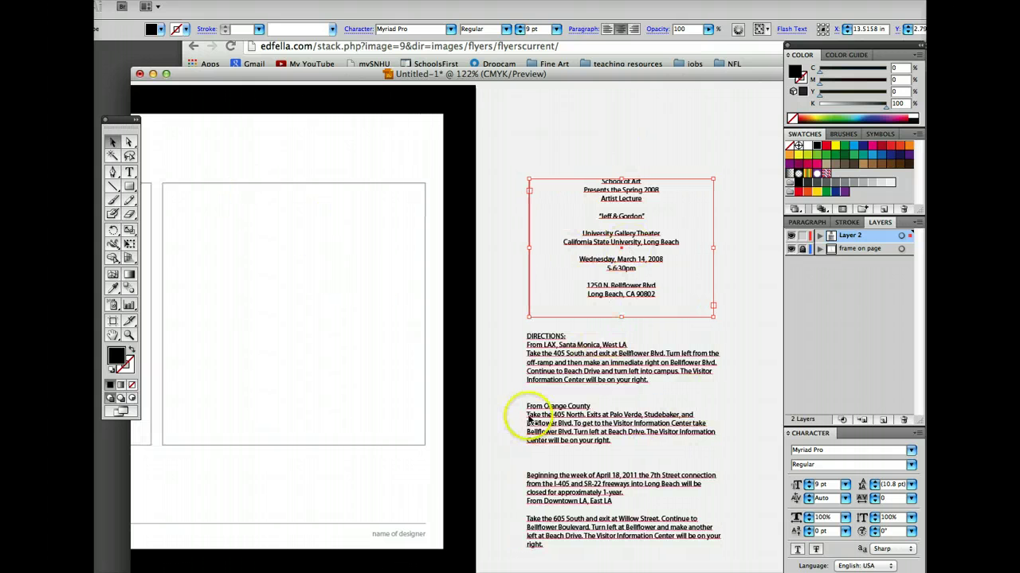
scroll(287, 331, left, 6)
scroll(285, 330, left, 4)
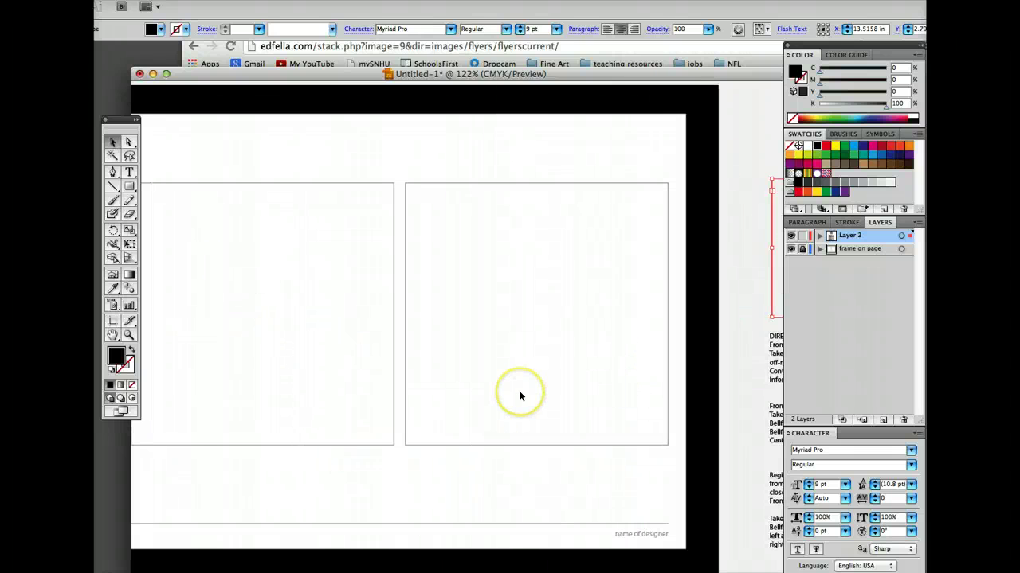
scroll(519, 396, right, 1)
scroll(519, 396, right, 7)
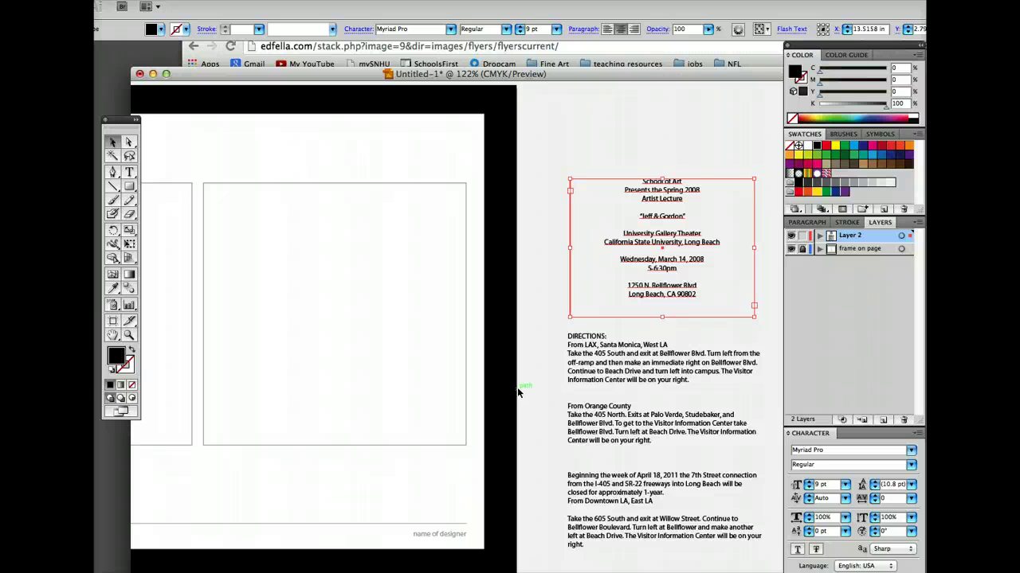
click(520, 391)
click(650, 183)
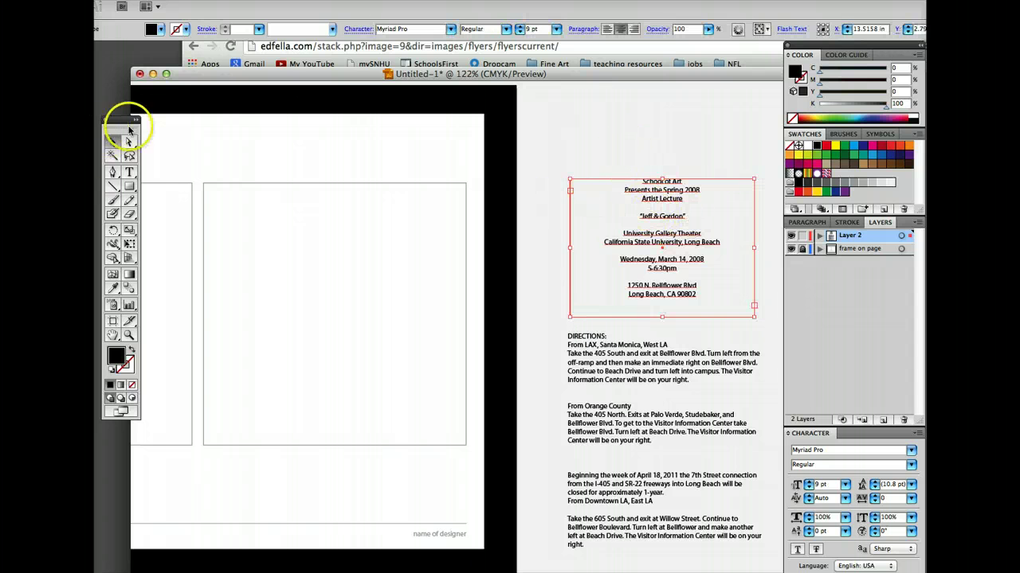
drag(121, 120, 144, 119)
drag(450, 127, 542, 118)
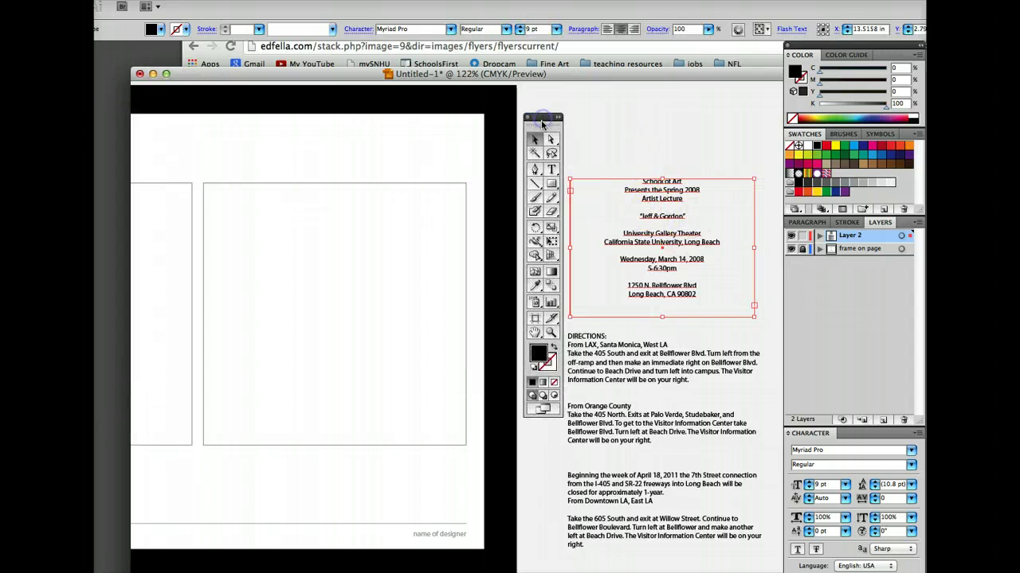
scroll(437, 200, left, 2)
scroll(437, 200, left, 2)
scroll(437, 200, left, 2)
scroll(436, 200, left, 2)
scroll(436, 200, right, 1)
scroll(436, 200, right, 3)
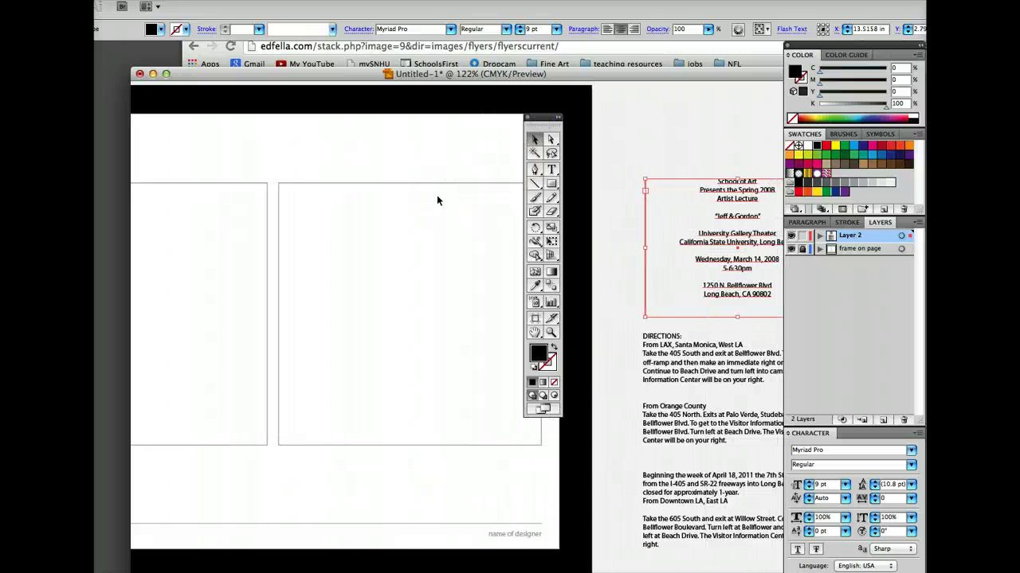
scroll(437, 200, right, 3)
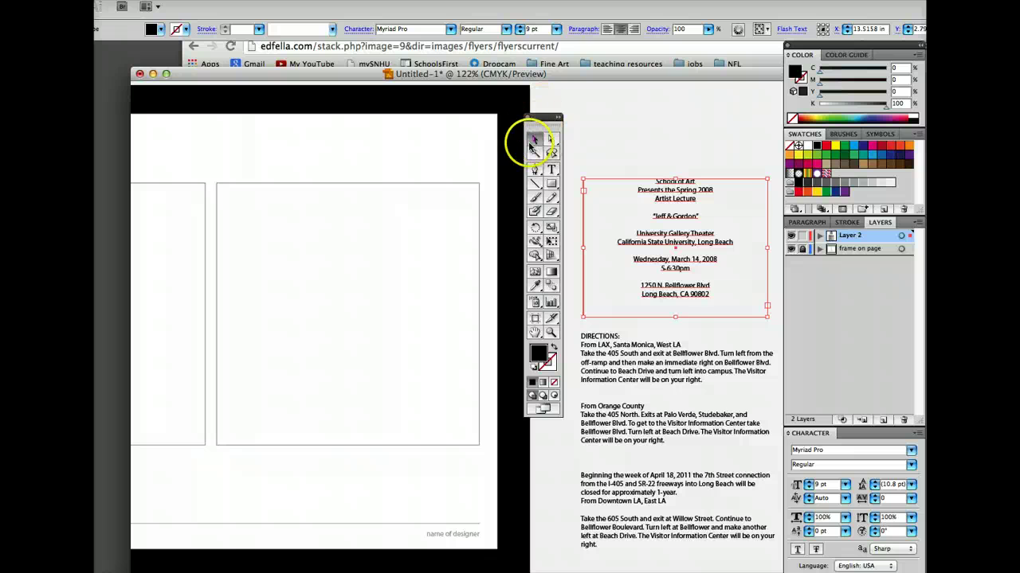
click(551, 183)
mouse_move(606, 103)
mouse_down()
mouse_move(730, 160)
mouse_move(707, 191)
mouse_move(768, 174)
mouse_move(551, 314)
mouse_move(399, 289)
mouse_move(727, 281)
mouse_move(692, 279)
mouse_up()
click(535, 139)
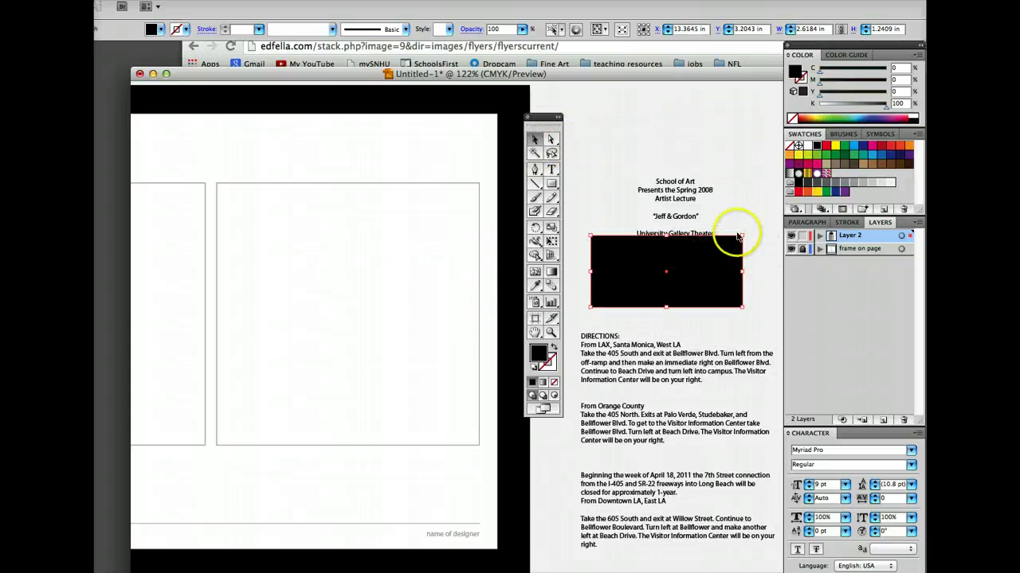
drag(742, 306, 694, 340)
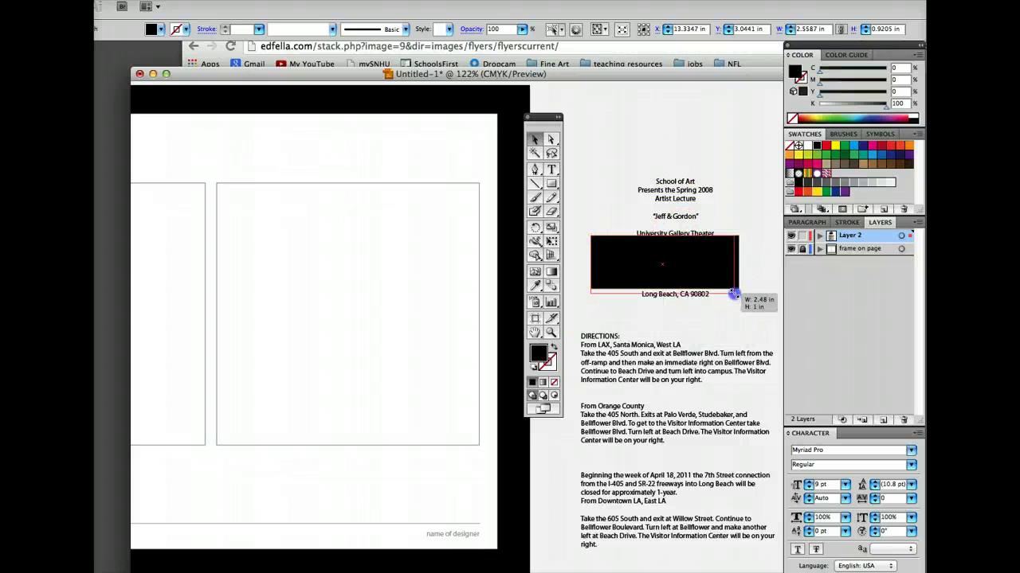
drag(695, 341, 696, 313)
click(551, 140)
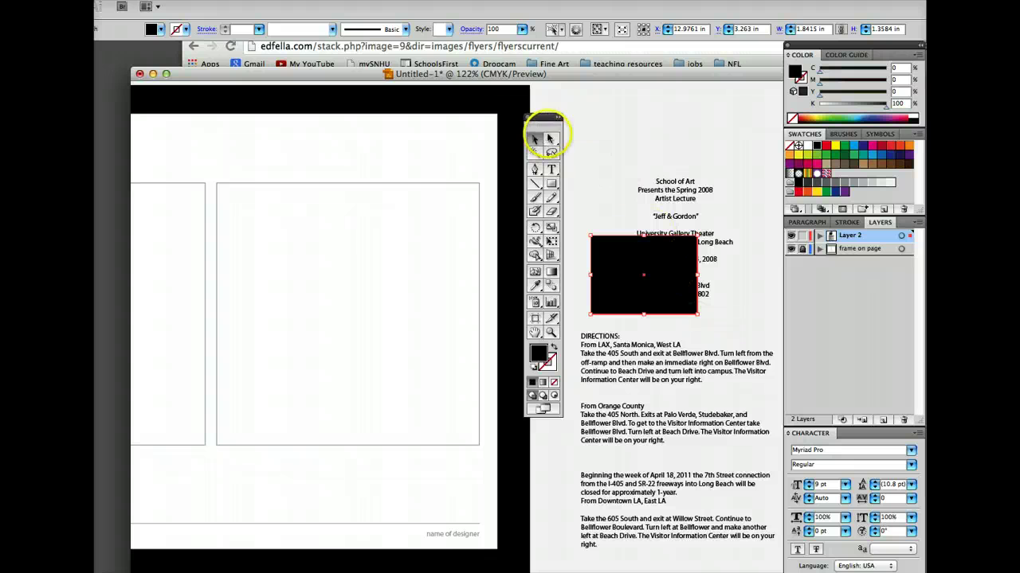
click(747, 204)
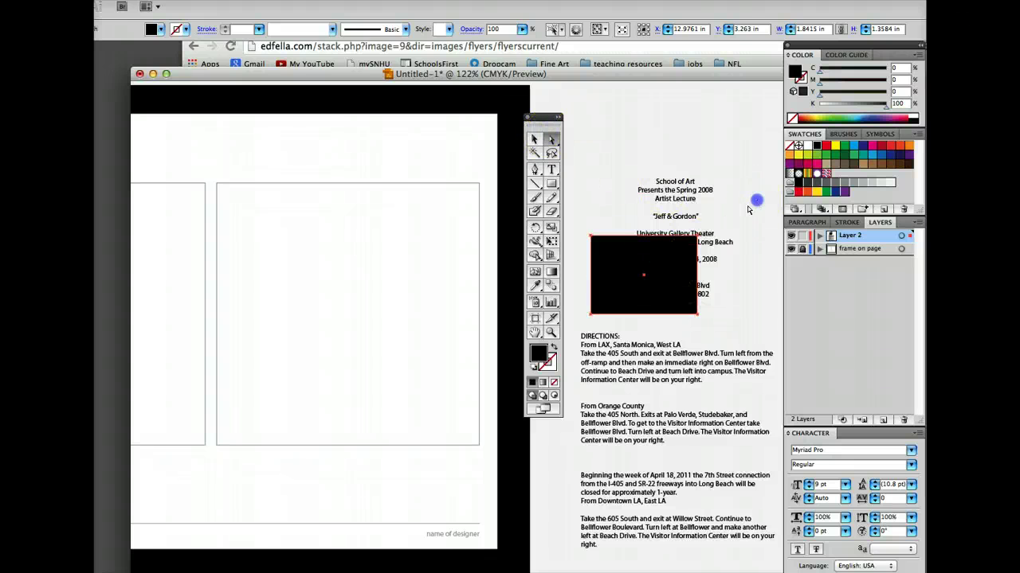
click(593, 237)
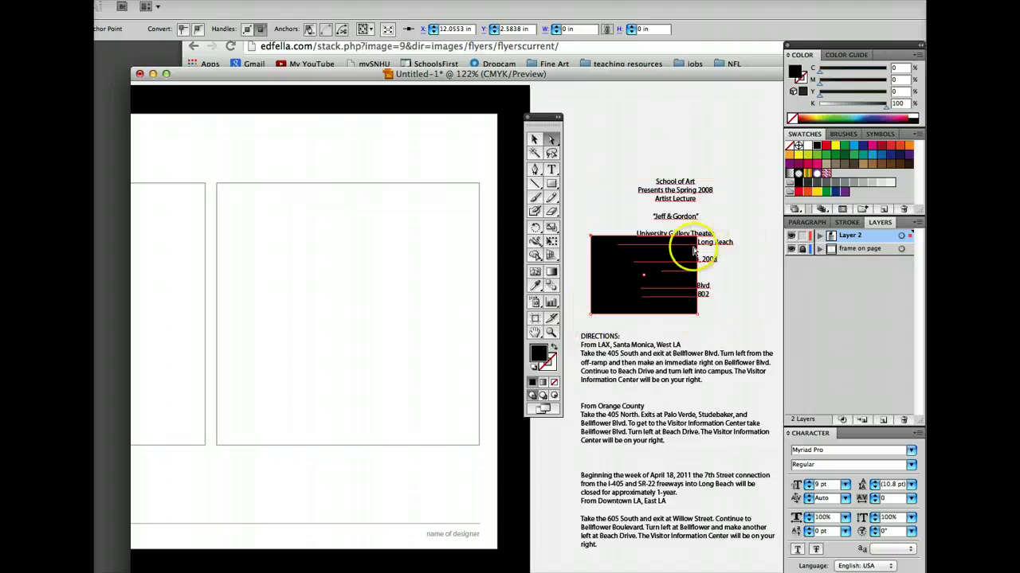
drag(590, 236, 577, 207)
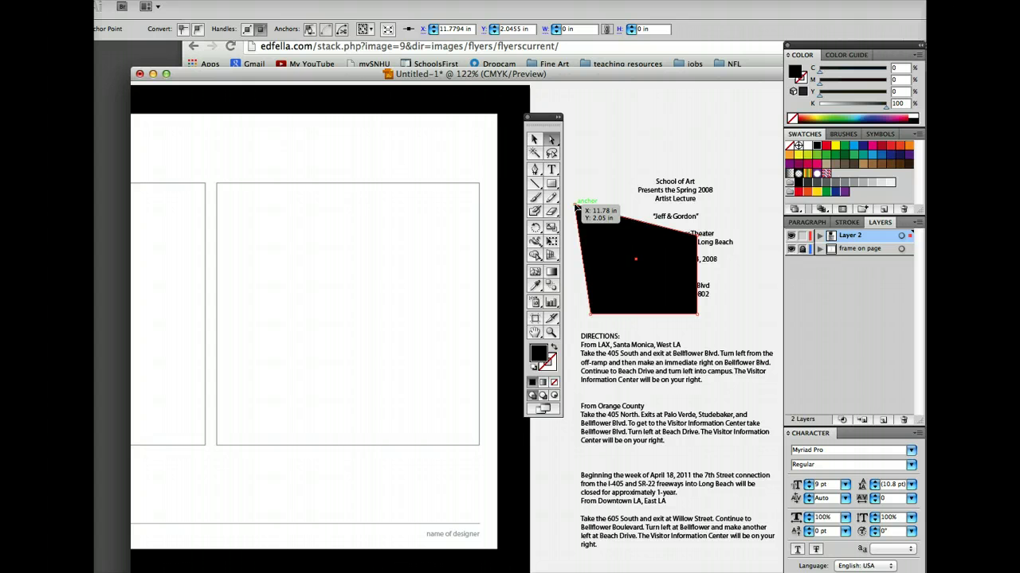
drag(575, 205, 590, 236)
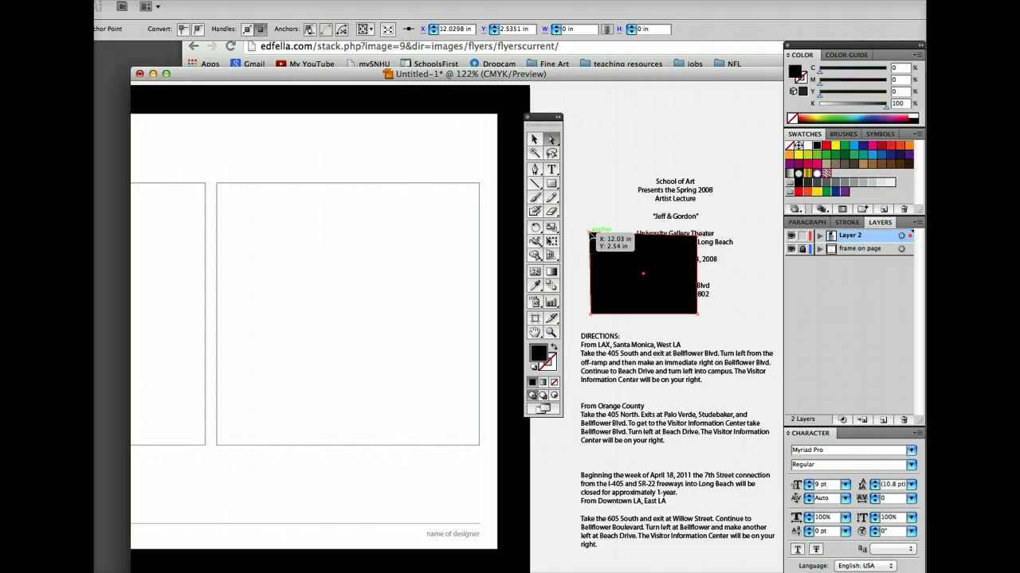
key(ctrl+z)
key(ctrl+z)
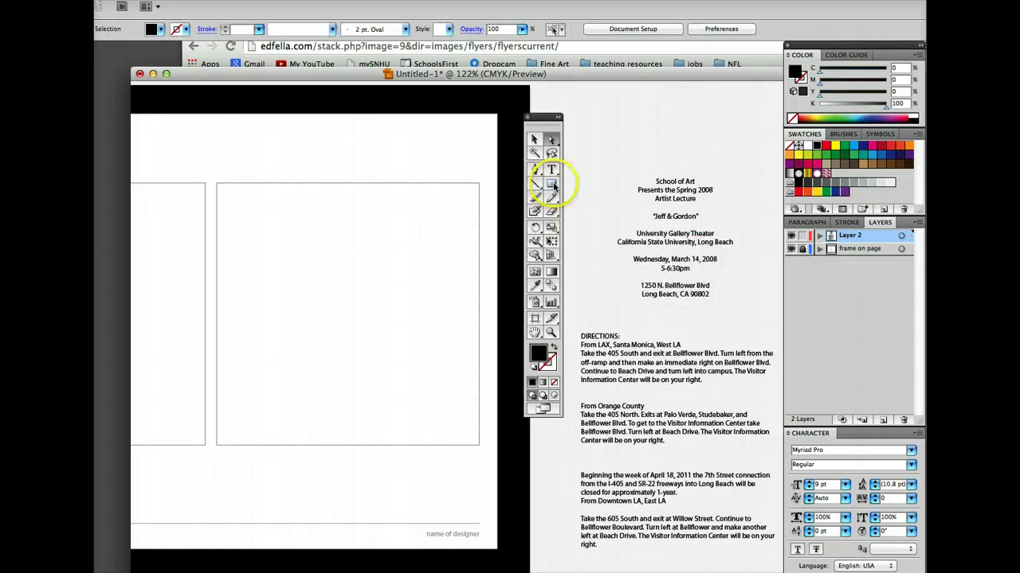
click(553, 186)
mouse_move(550, 187)
mouse_down()
mouse_move(570, 190)
mouse_move(595, 240)
mouse_up()
mouse_move(614, 171)
mouse_down()
mouse_move(630, 196)
mouse_move(658, 211)
mouse_up()
click(551, 139)
click(615, 127)
click(615, 128)
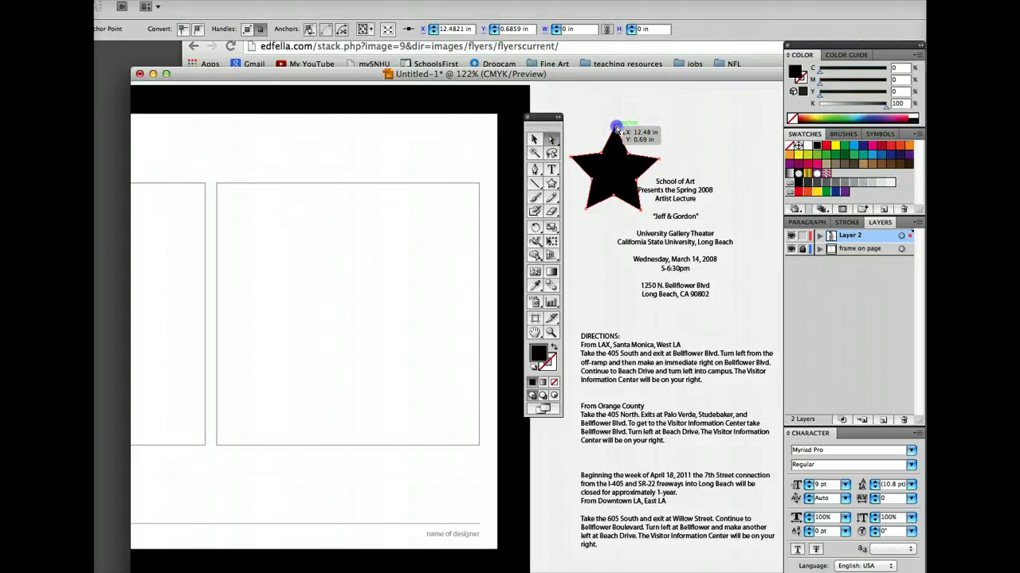
mouse_move(615, 128)
mouse_down()
mouse_move(628, 102)
mouse_move(614, 111)
mouse_move(614, 243)
mouse_up()
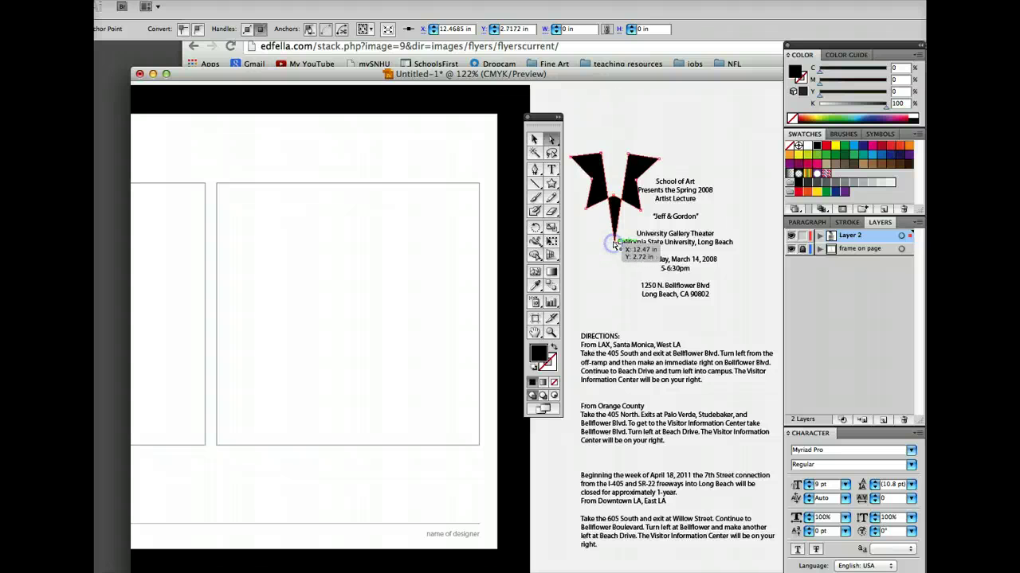
click(533, 141)
key(ctrl+z)
key(ctrl+z)
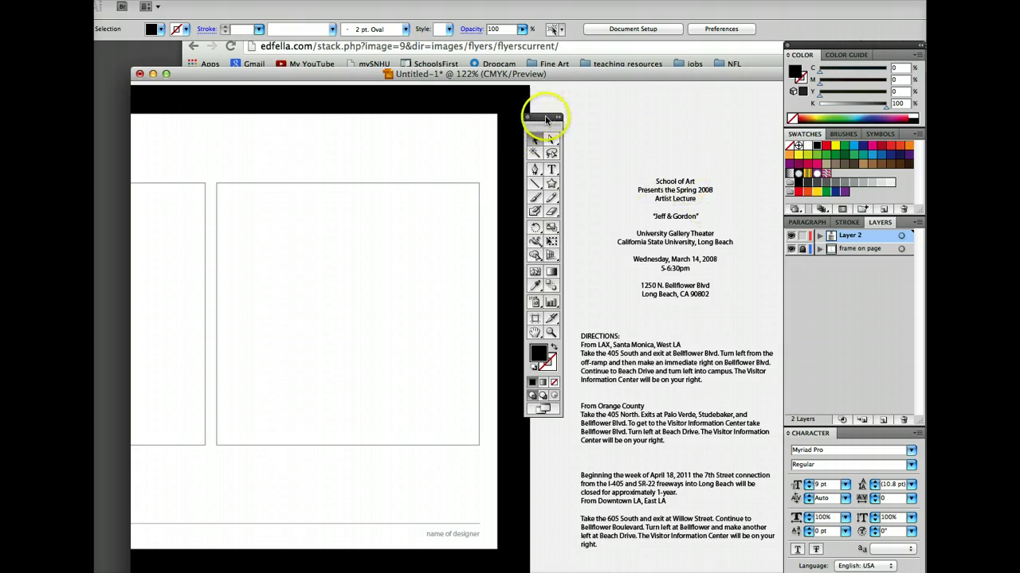
drag(545, 117, 593, 102)
click(685, 195)
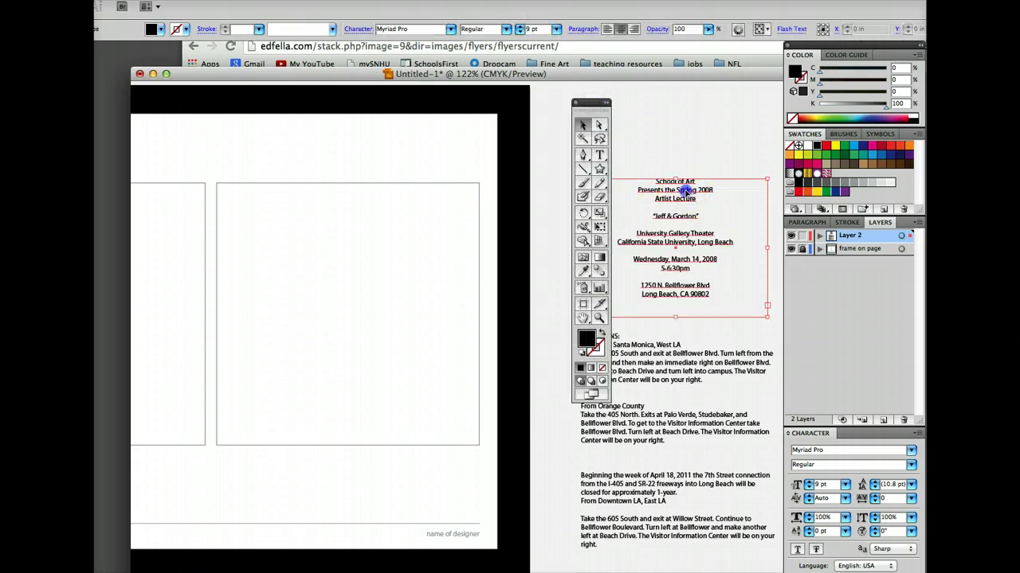
drag(586, 104, 565, 108)
click(685, 182)
drag(694, 182, 697, 181)
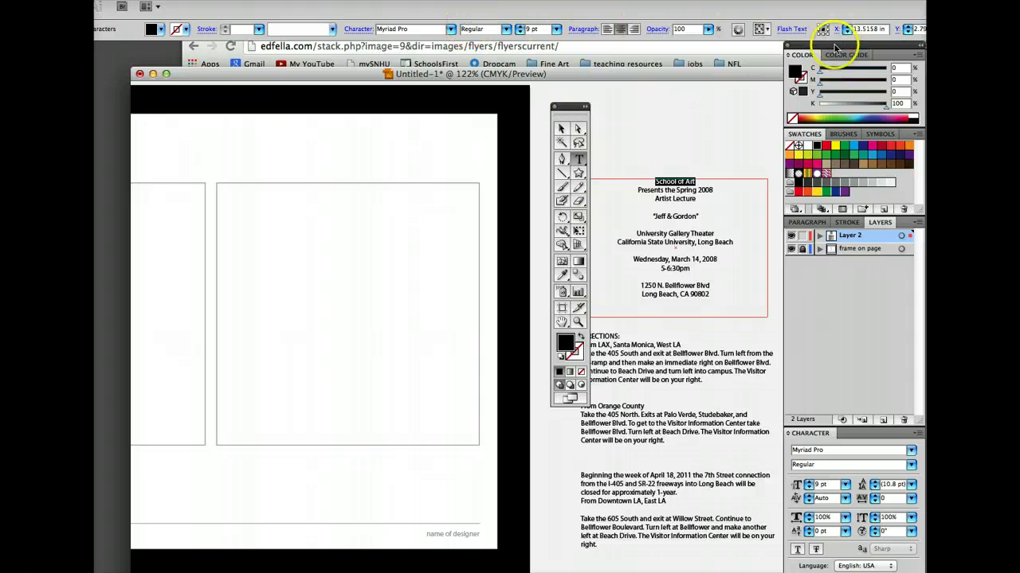
drag(842, 47, 840, 102)
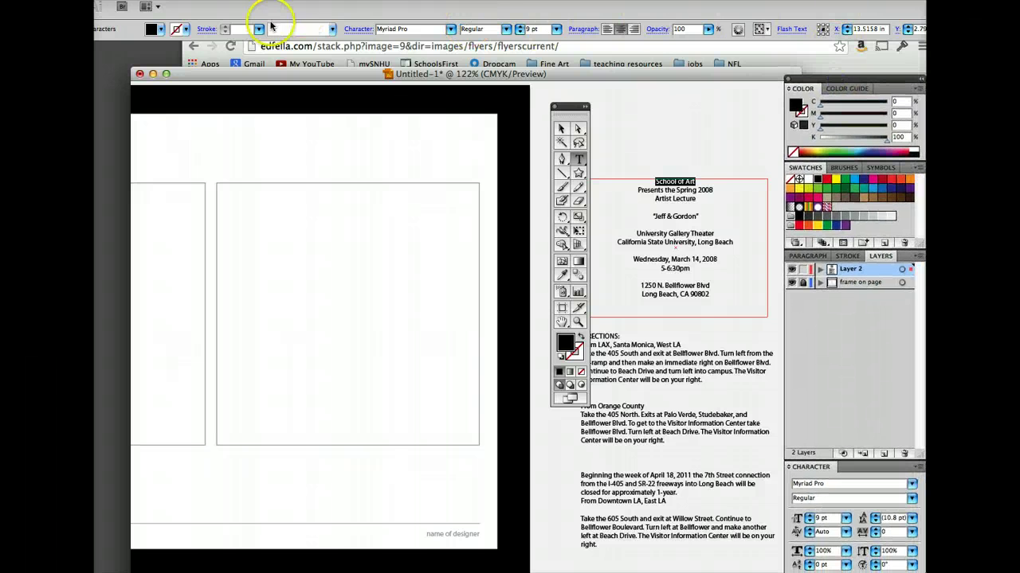
click(451, 29)
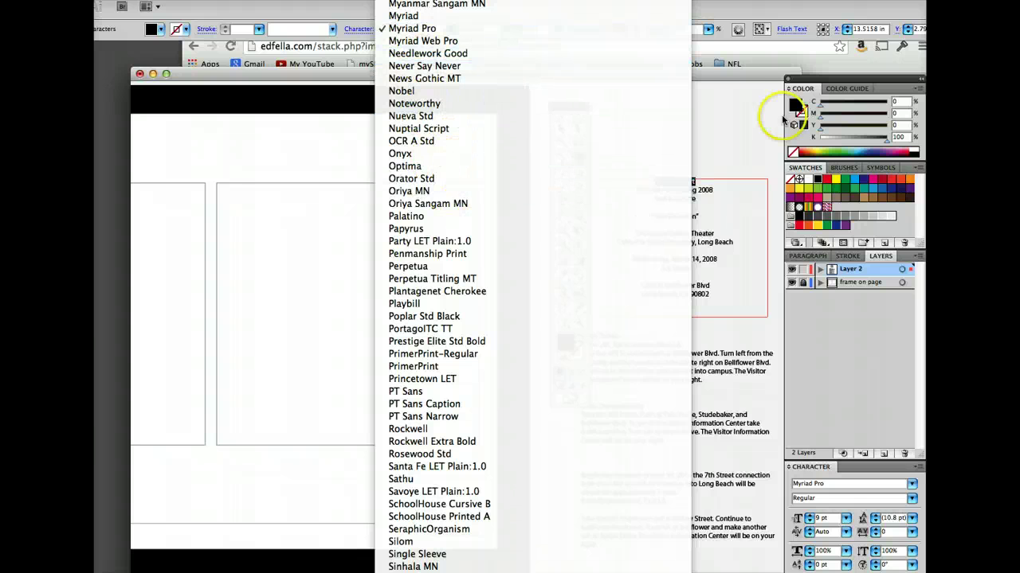
click(347, 16)
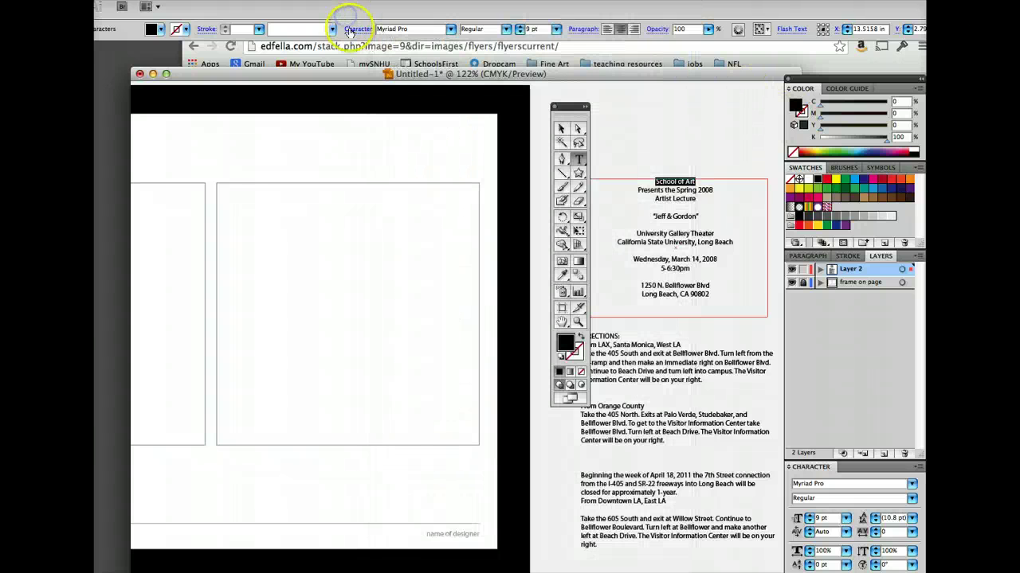
click(451, 30)
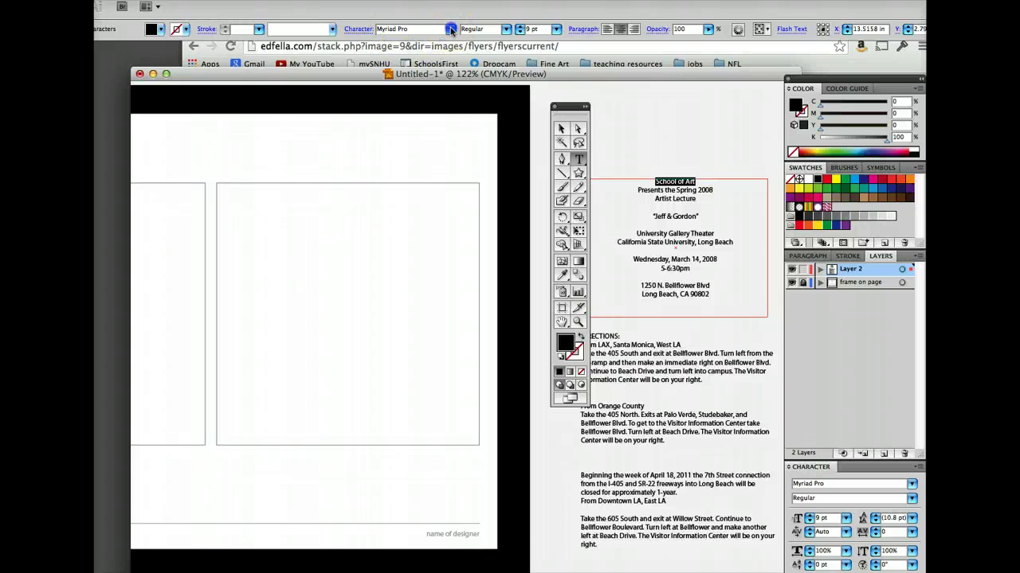
click(451, 29)
click(333, 8)
- Float the Character panel over the canvas and choose Nobel Regular as the font
click(434, 0)
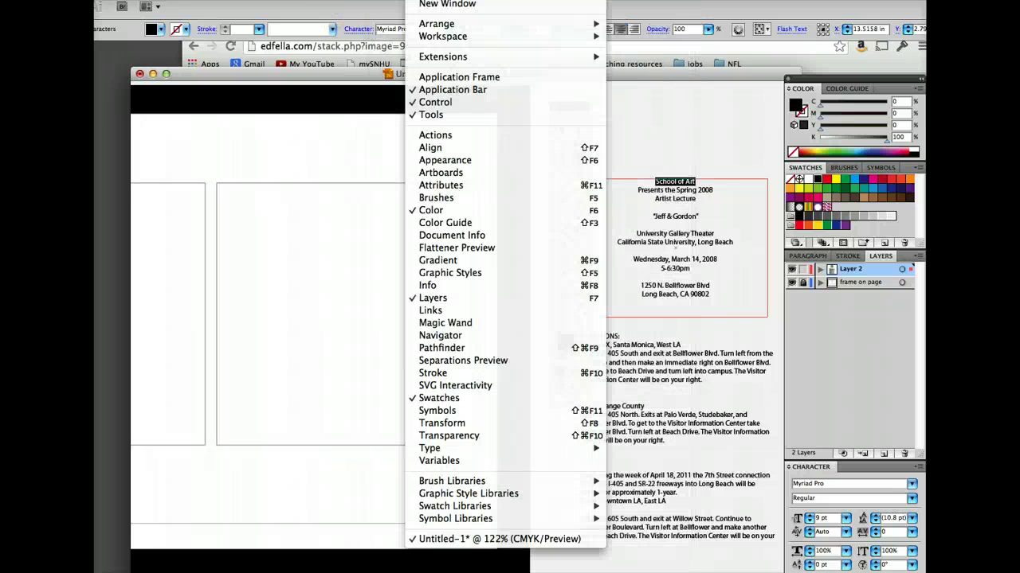
mouse_move(429, 448)
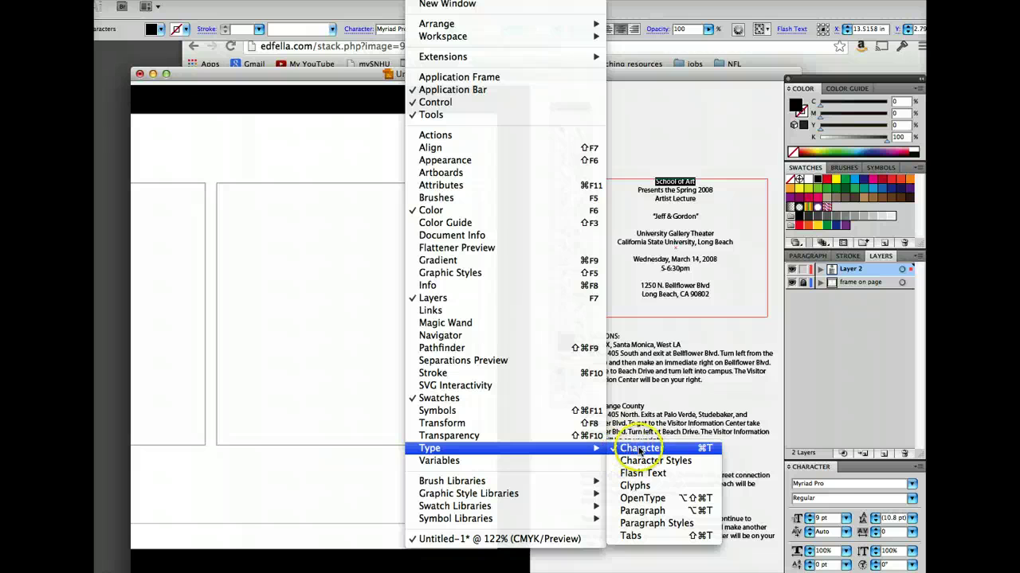
click(810, 470)
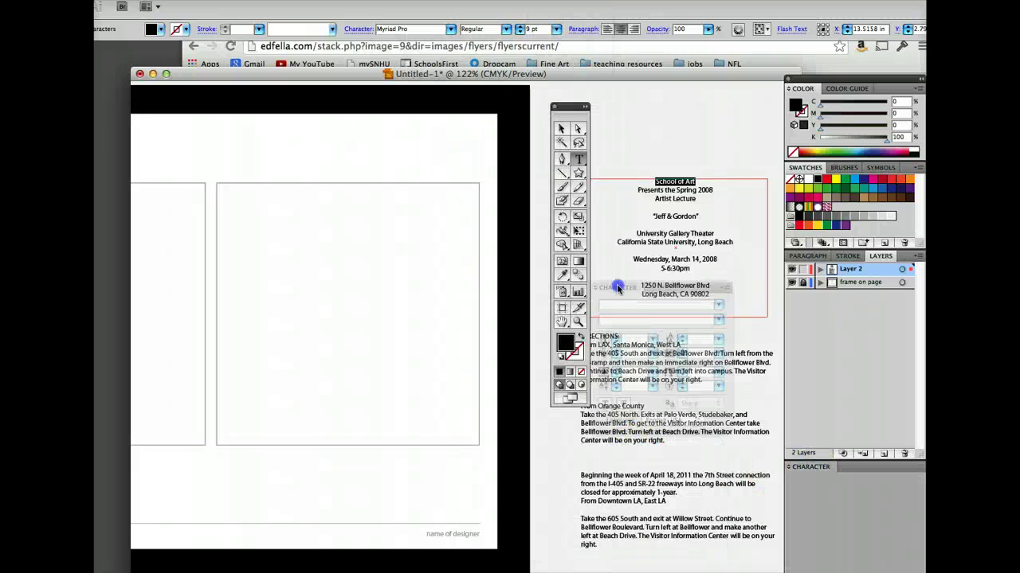
drag(711, 397, 323, 260)
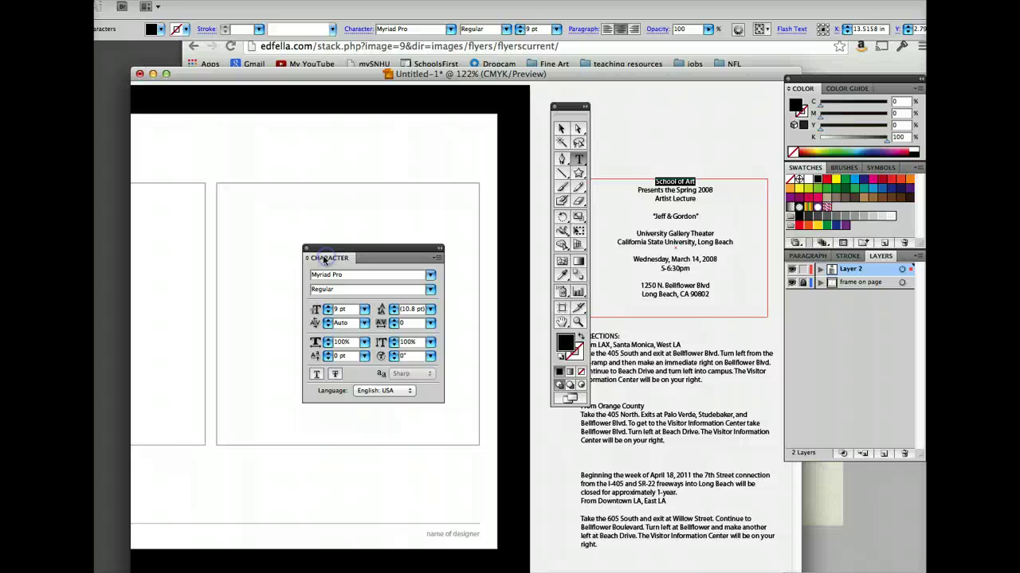
click(430, 276)
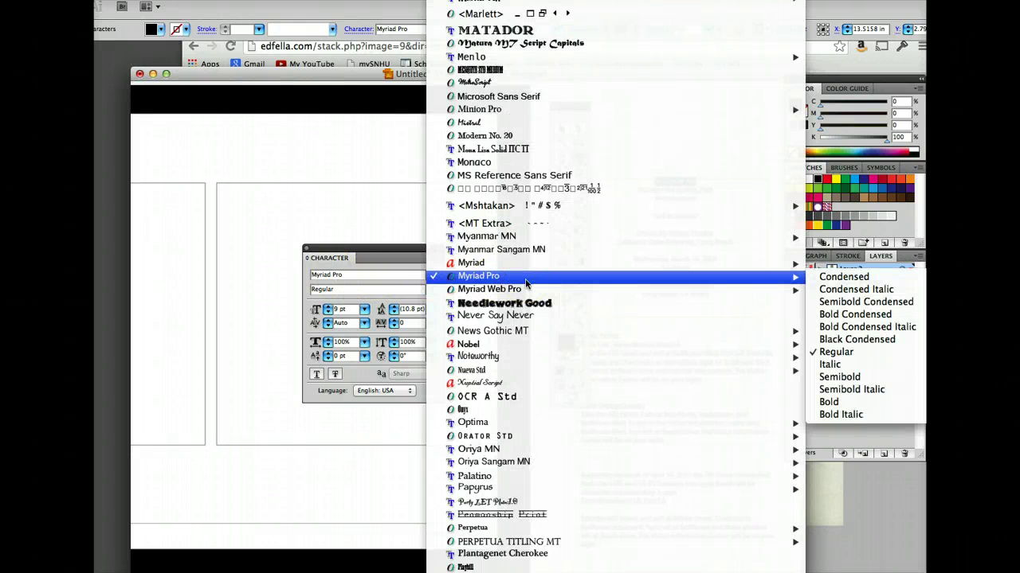
scroll(526, 282, down, 3)
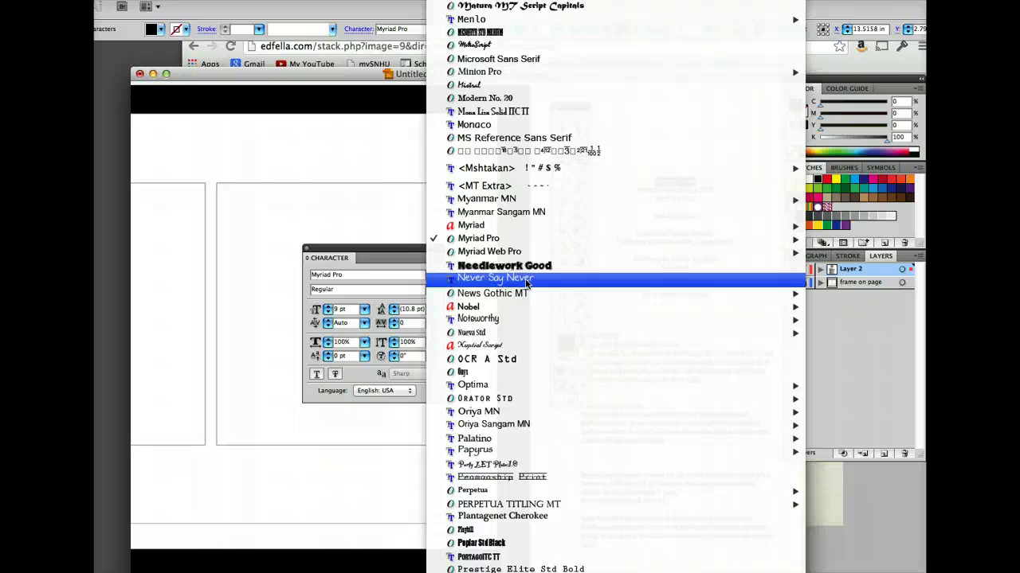
mouse_move(469, 344)
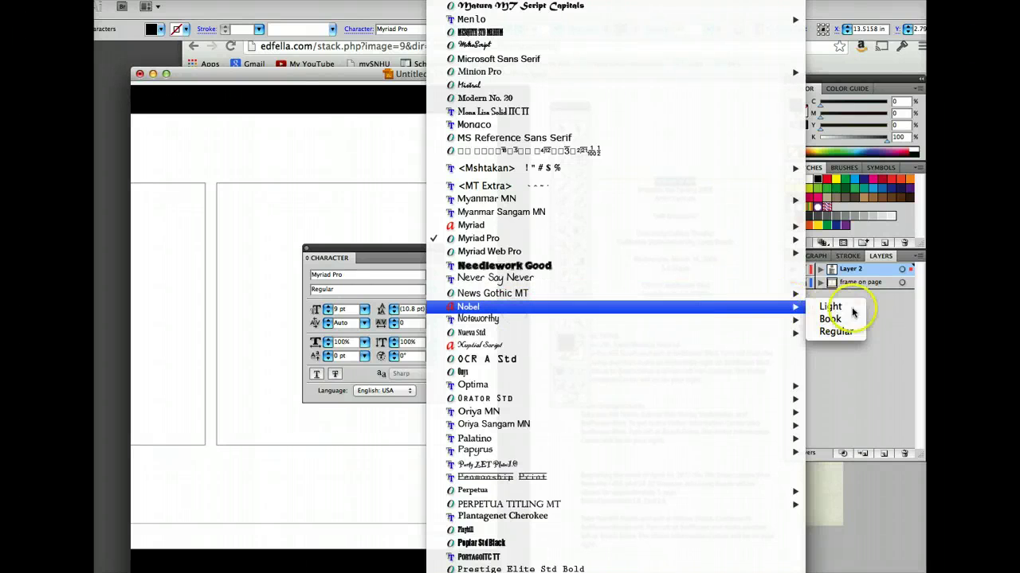
click(835, 332)
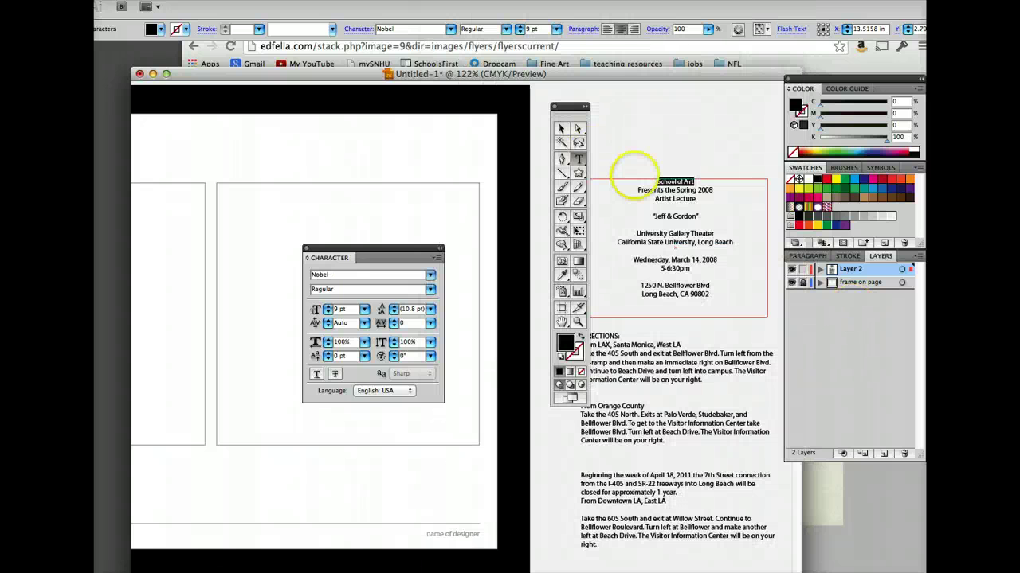
- Apply Nobel Regular to the whole event text block and redock the Character panel
drag(657, 181, 723, 298)
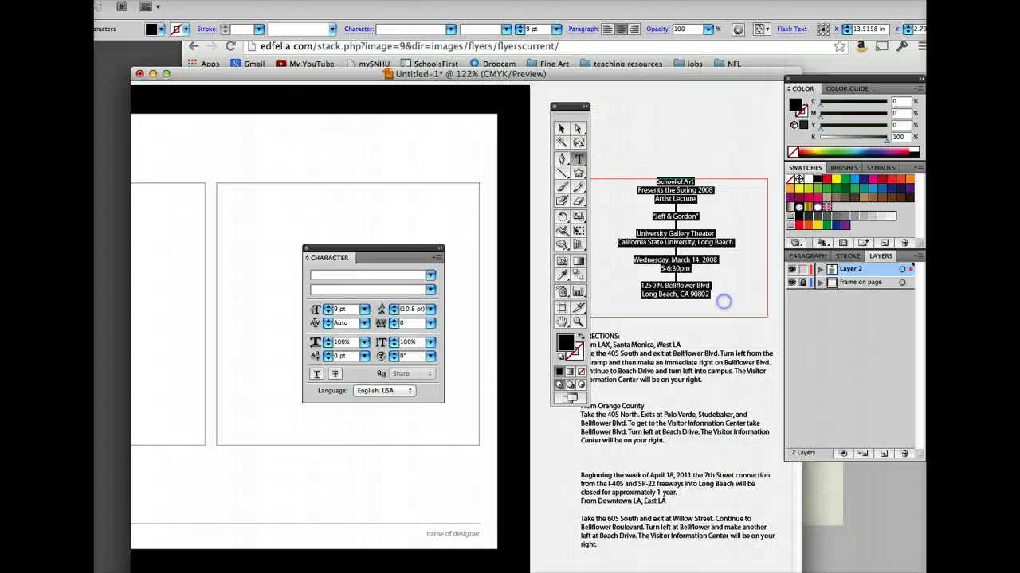
click(430, 275)
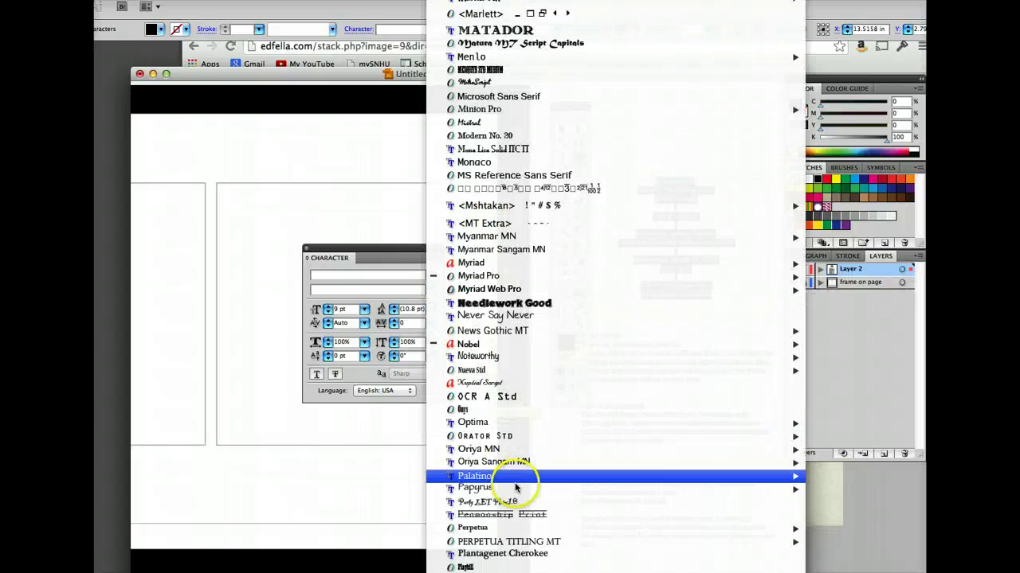
mouse_move(470, 370)
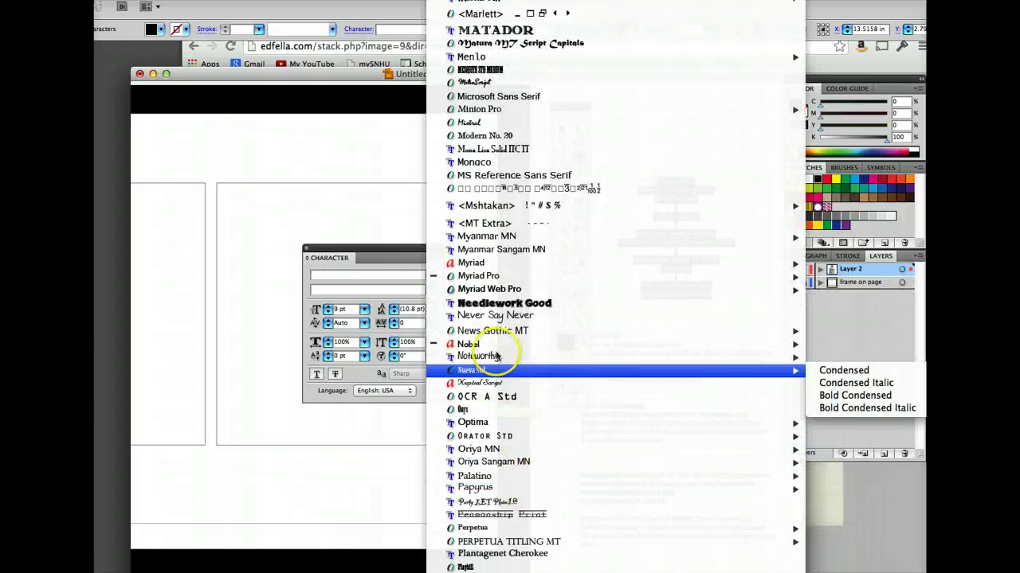
click(830, 369)
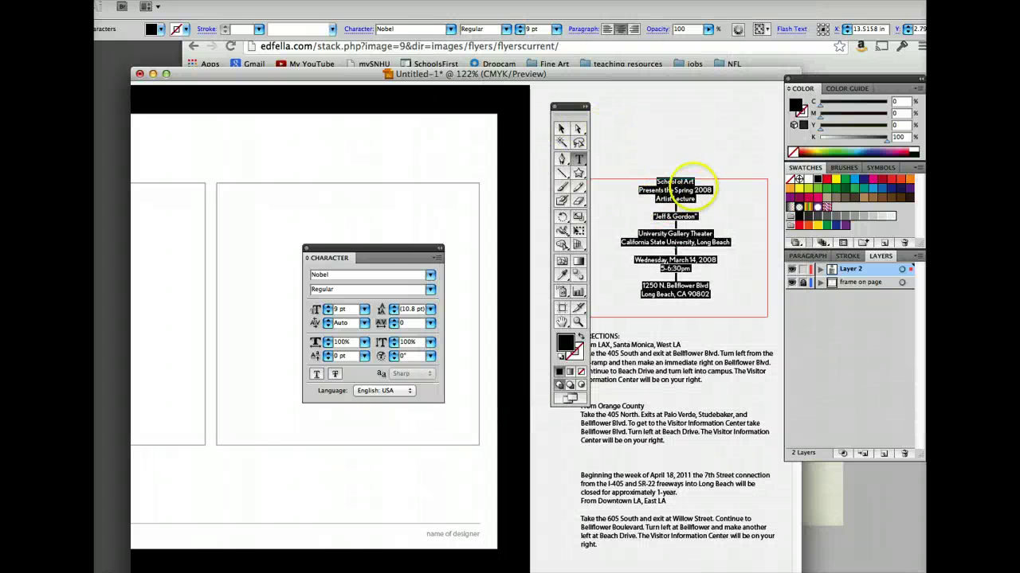
click(677, 199)
drag(370, 253, 824, 395)
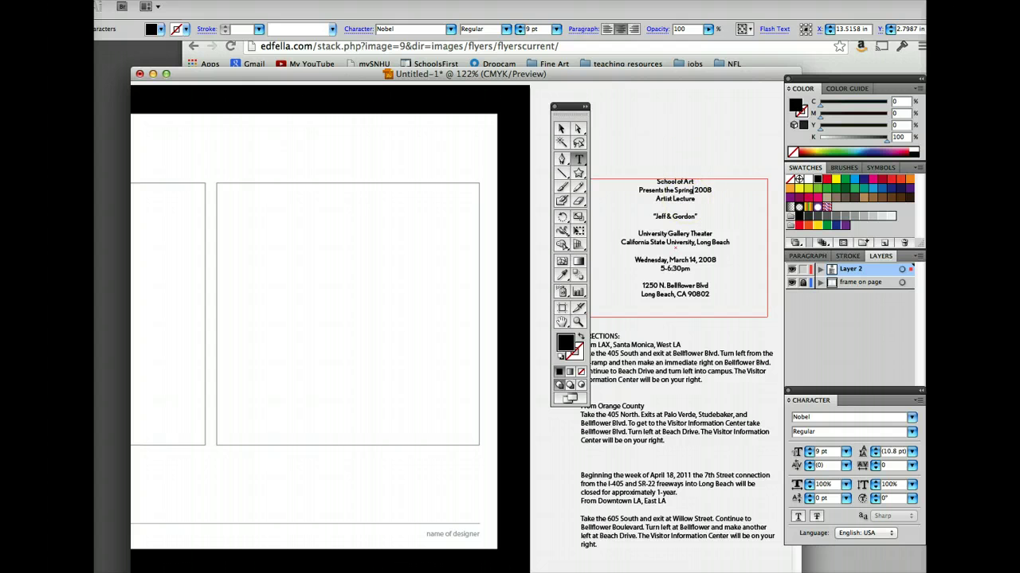
mouse_move(564, 108)
mouse_down()
mouse_move(595, 232)
mouse_move(547, 194)
mouse_up()
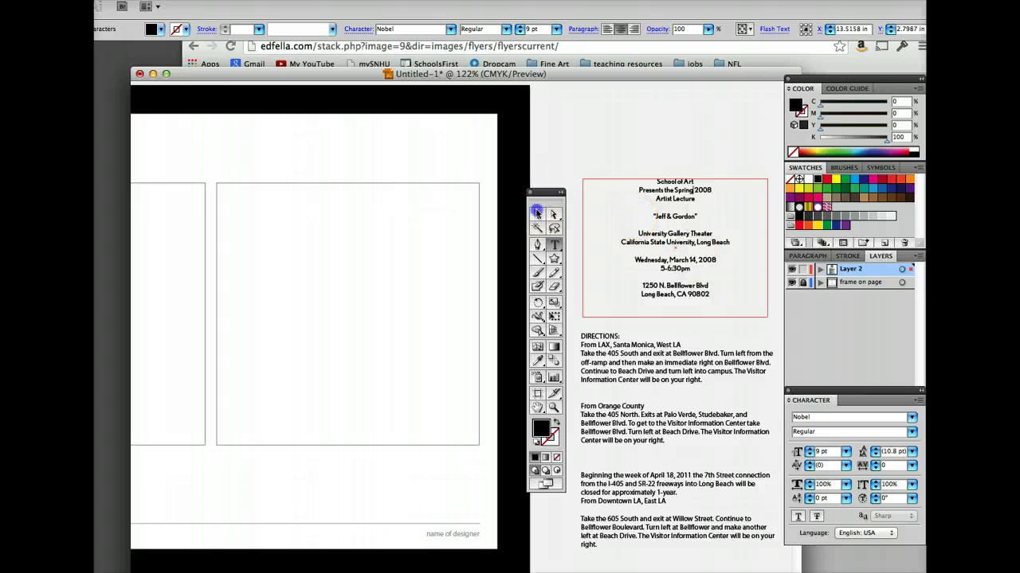
click(536, 213)
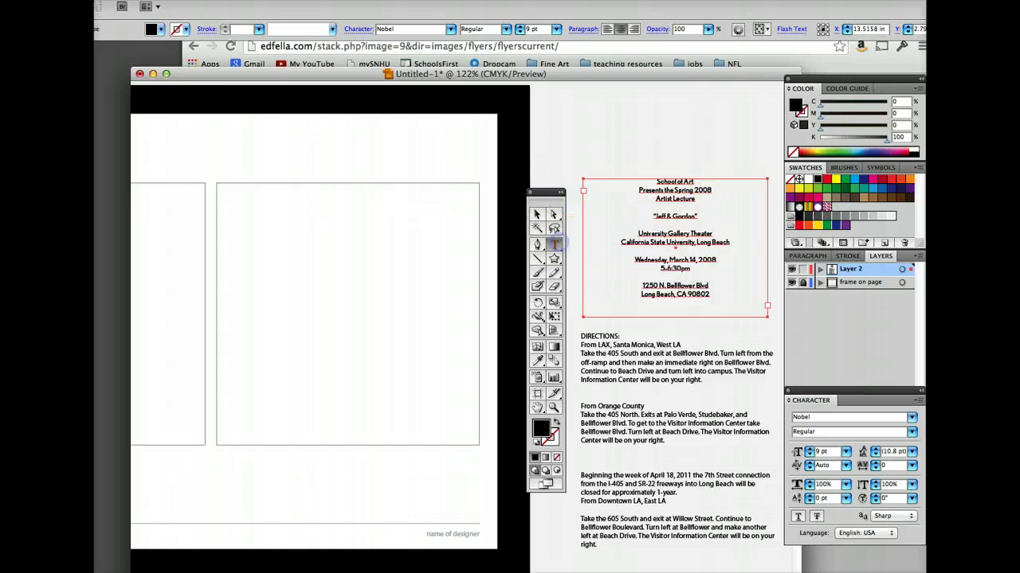
- Cut the School of Art, Spring 2008 and Artist Lecture lines from the event block
drag(711, 192, 637, 182)
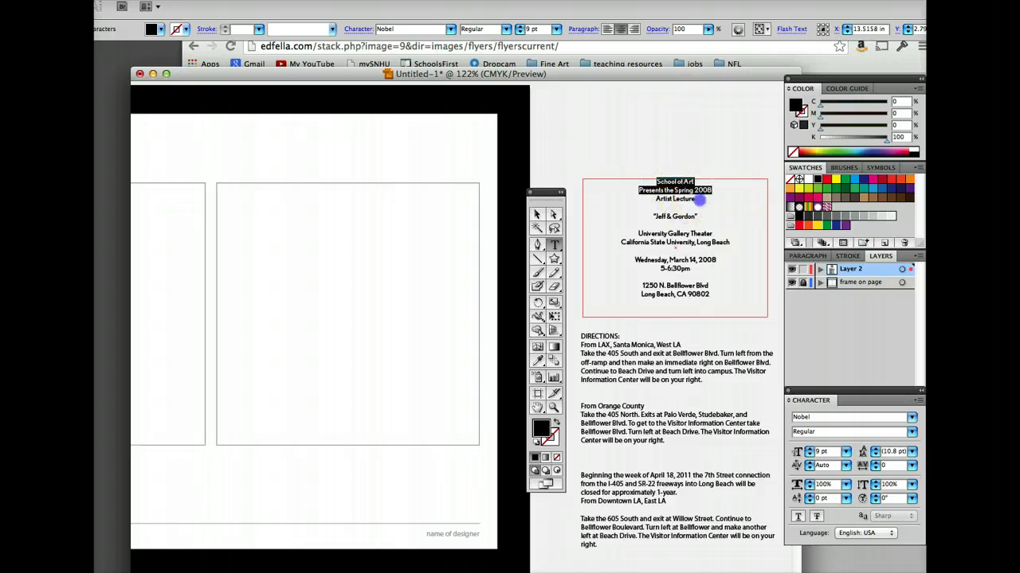
drag(695, 199, 649, 182)
click(211, 0)
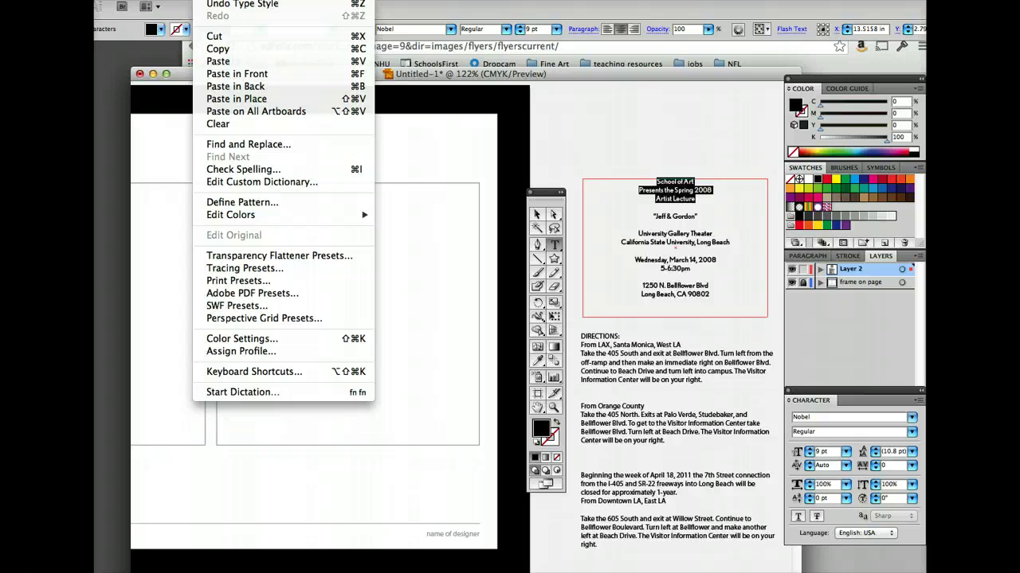
drag(206, 29, 204, 52)
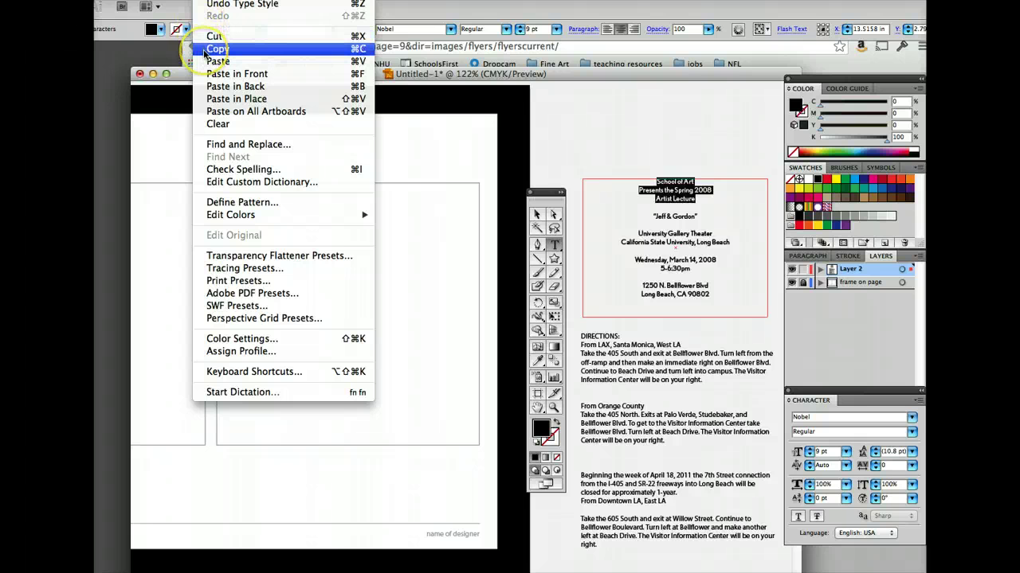
click(214, 36)
click(211, 0)
click(217, 61)
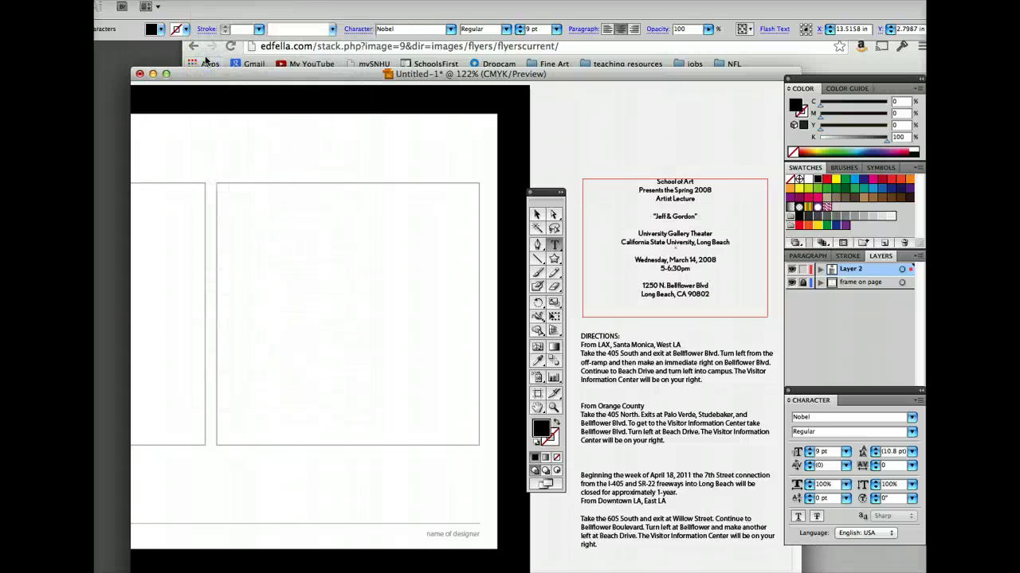
key(ctrl+z)
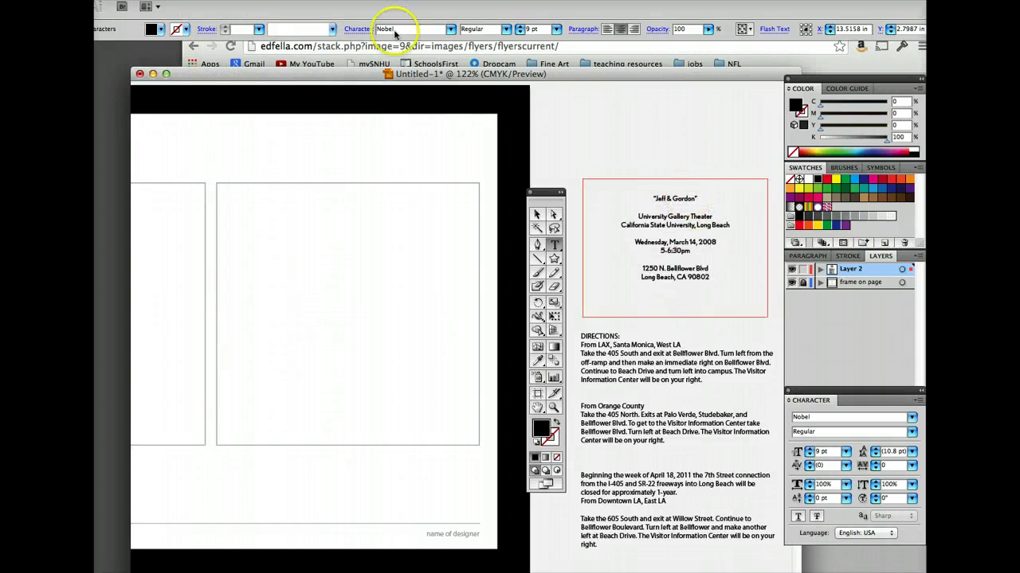
- Paste the three heading lines into a new text frame above the event details
click(537, 214)
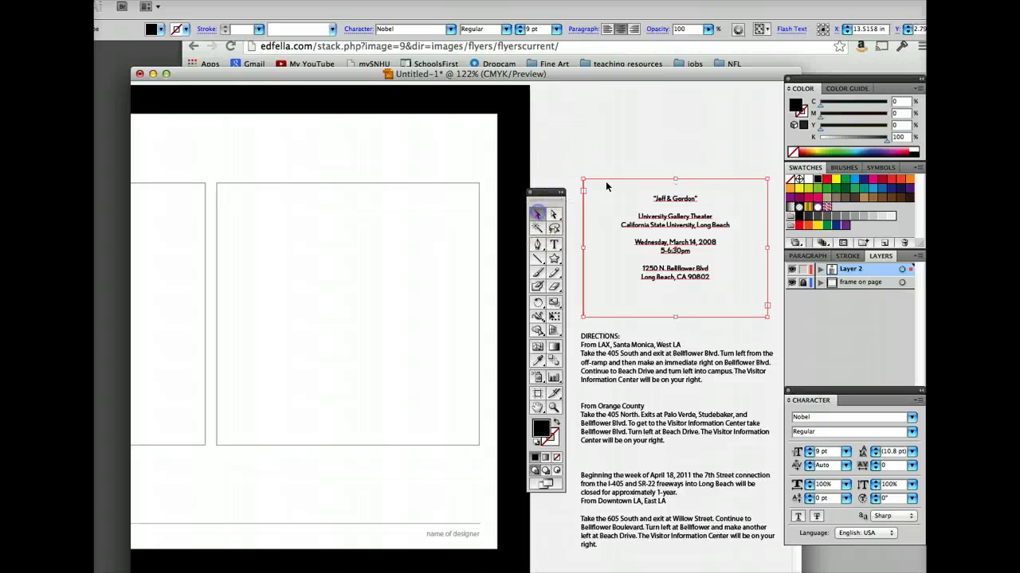
click(646, 138)
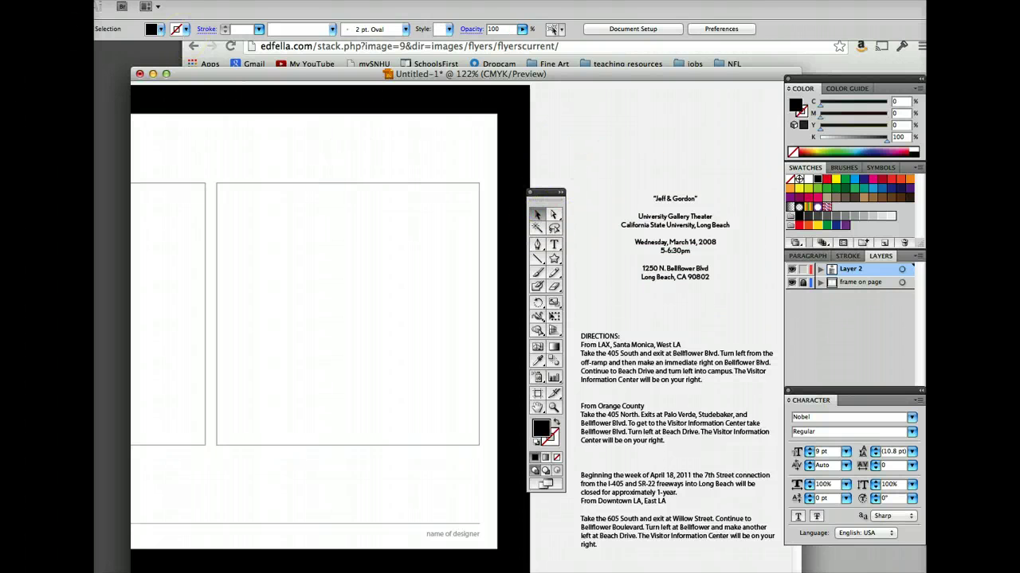
click(554, 244)
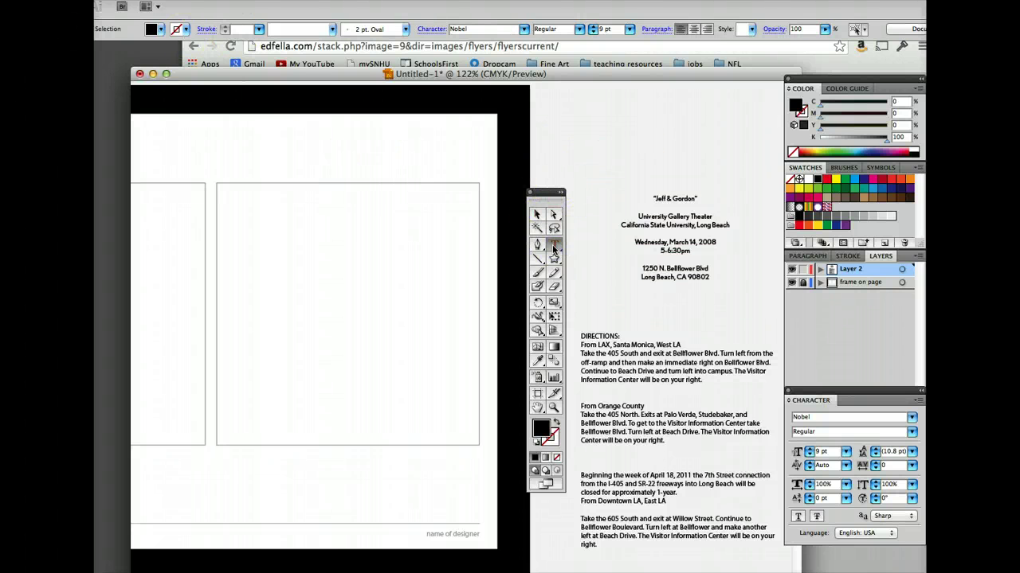
drag(585, 107, 712, 159)
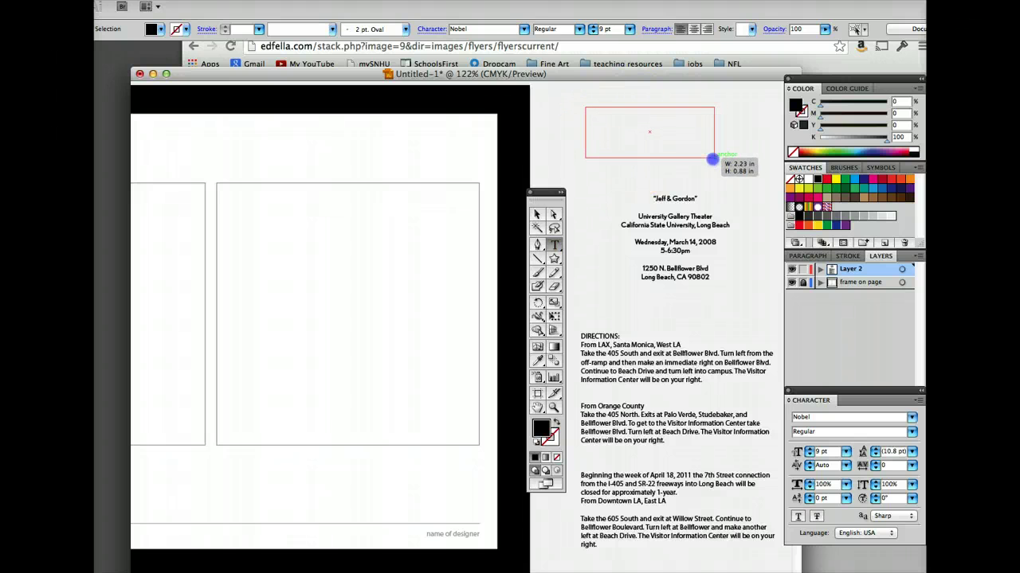
click(211, 0)
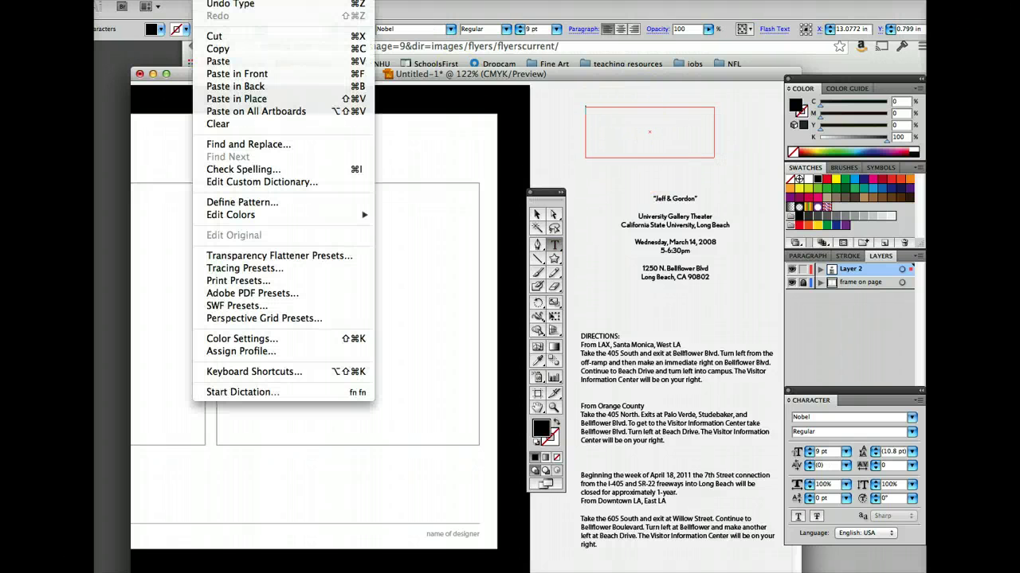
click(216, 61)
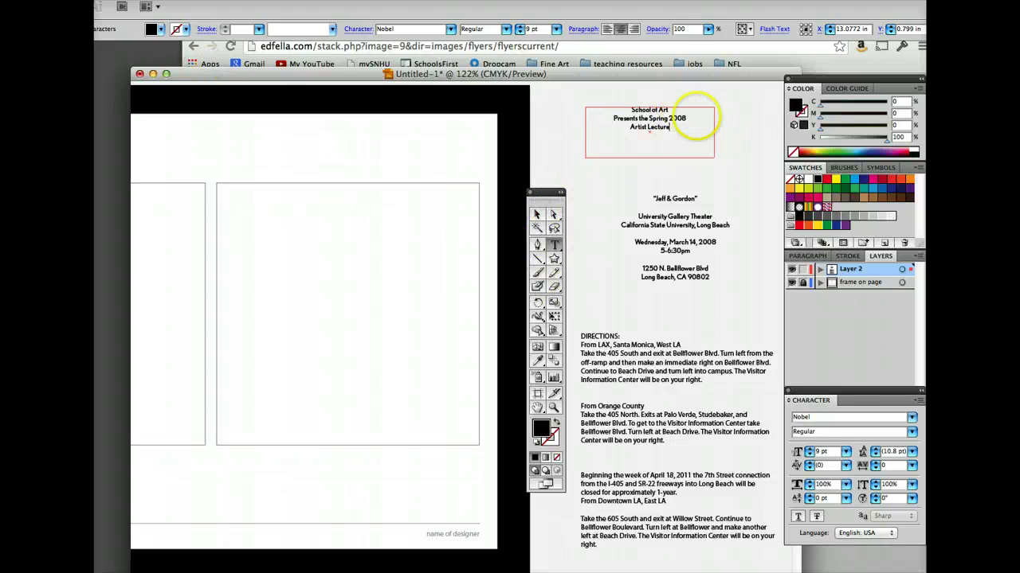
- Left-align the School of Art block and move it into the right square frame
click(539, 213)
click(637, 119)
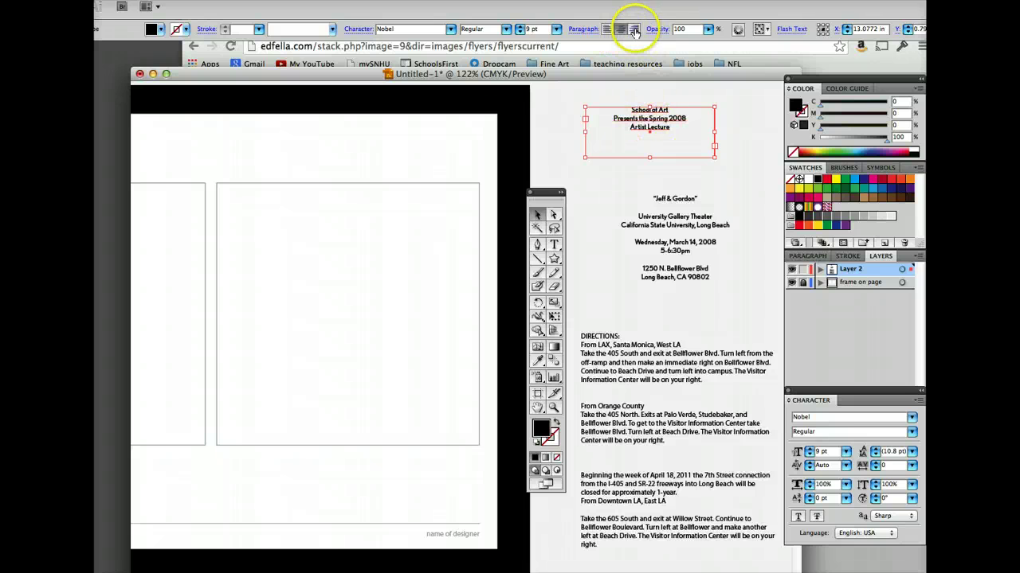
click(607, 29)
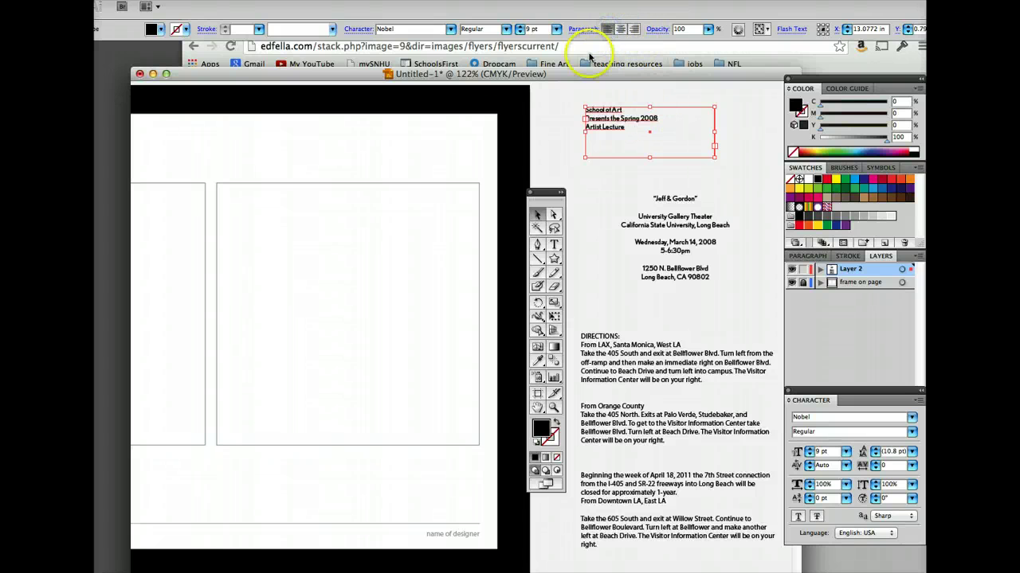
drag(610, 115, 245, 196)
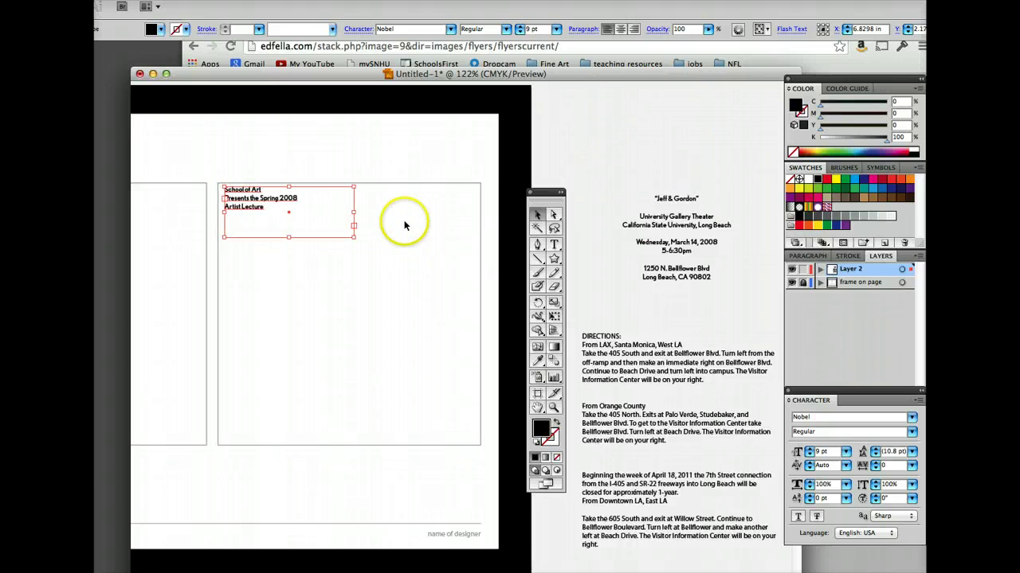
scroll(402, 231, left, 3)
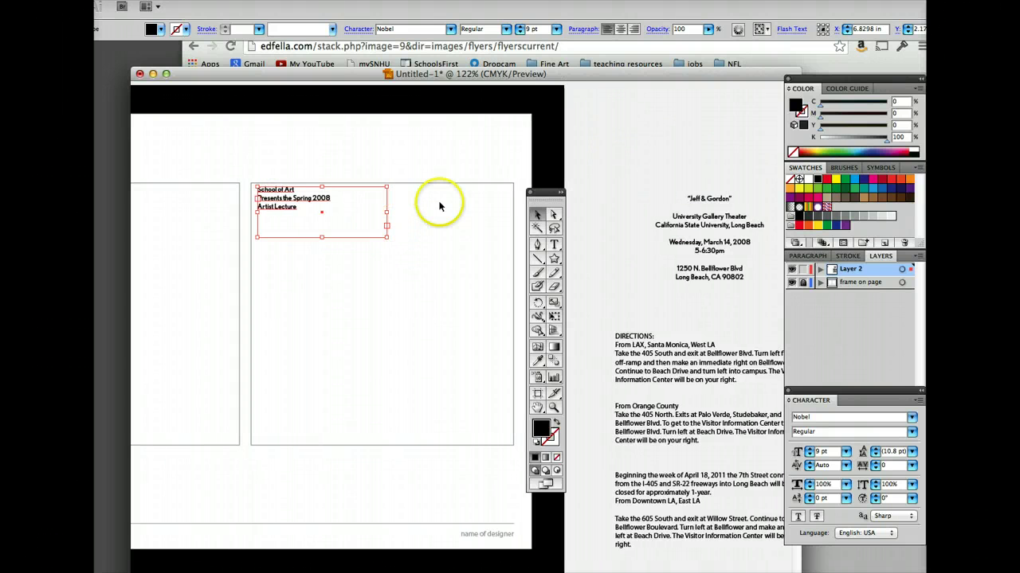
scroll(346, 216, left, 2)
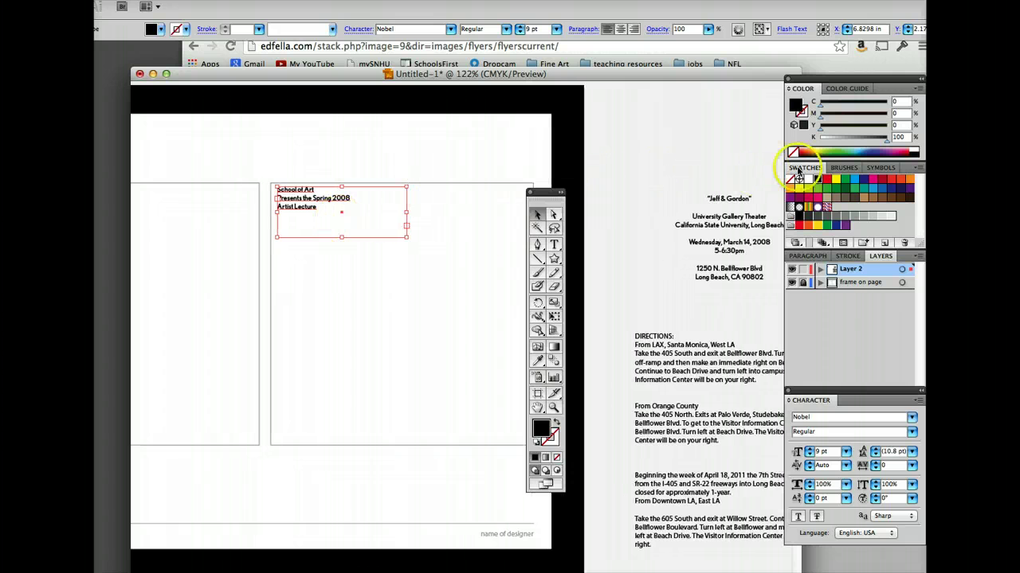
- Close the Swatches, Color, Color Guide and Brushes panels and the Symbols/Layers group
drag(804, 168, 654, 157)
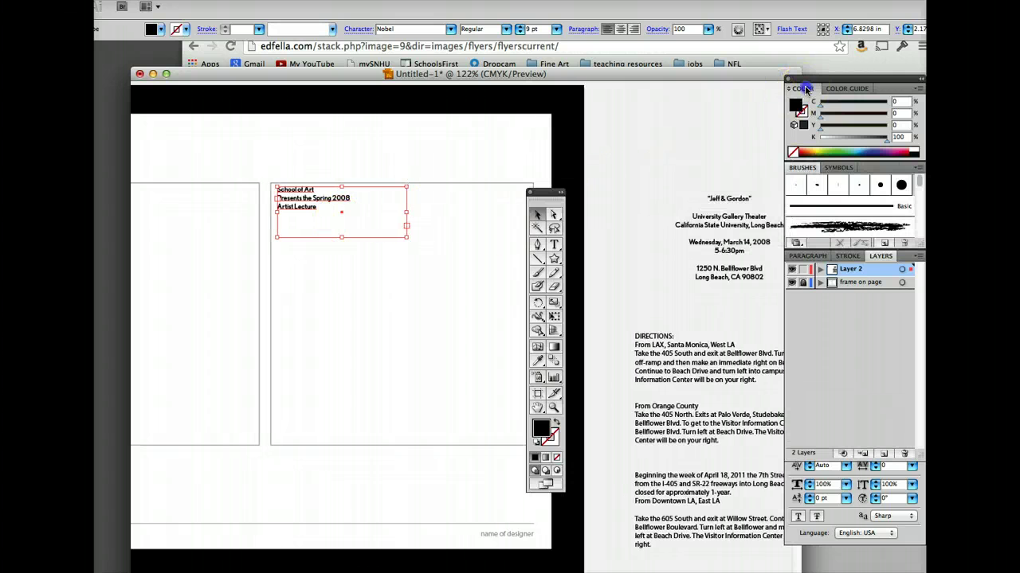
drag(771, 95, 630, 112)
click(626, 107)
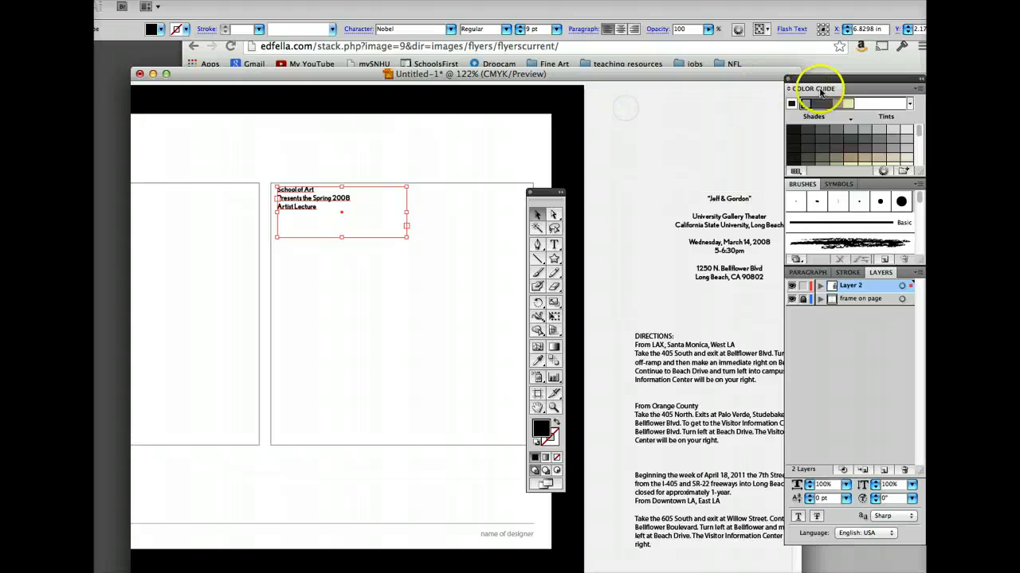
drag(812, 88, 605, 104)
click(587, 97)
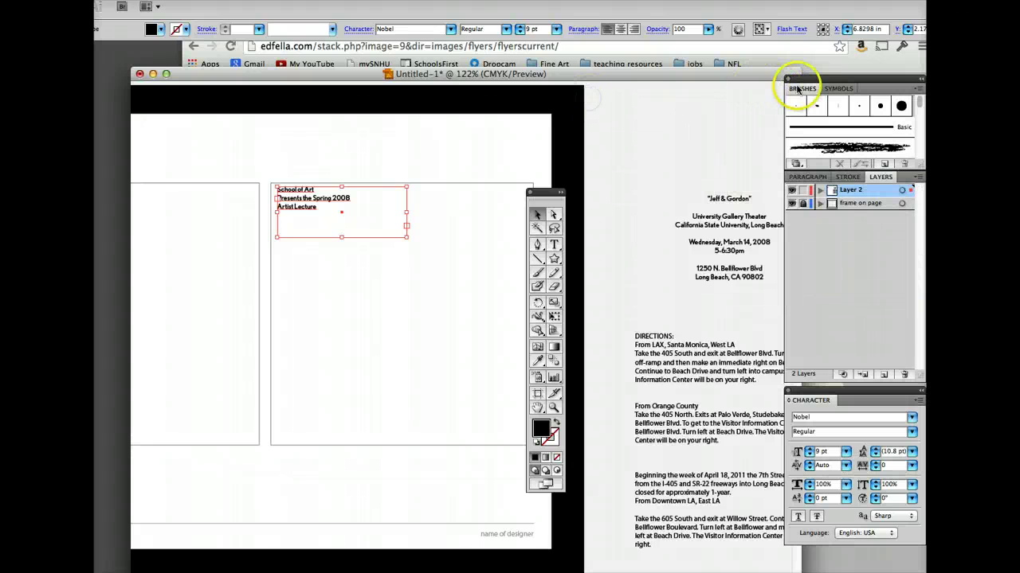
drag(802, 89, 649, 99)
click(650, 98)
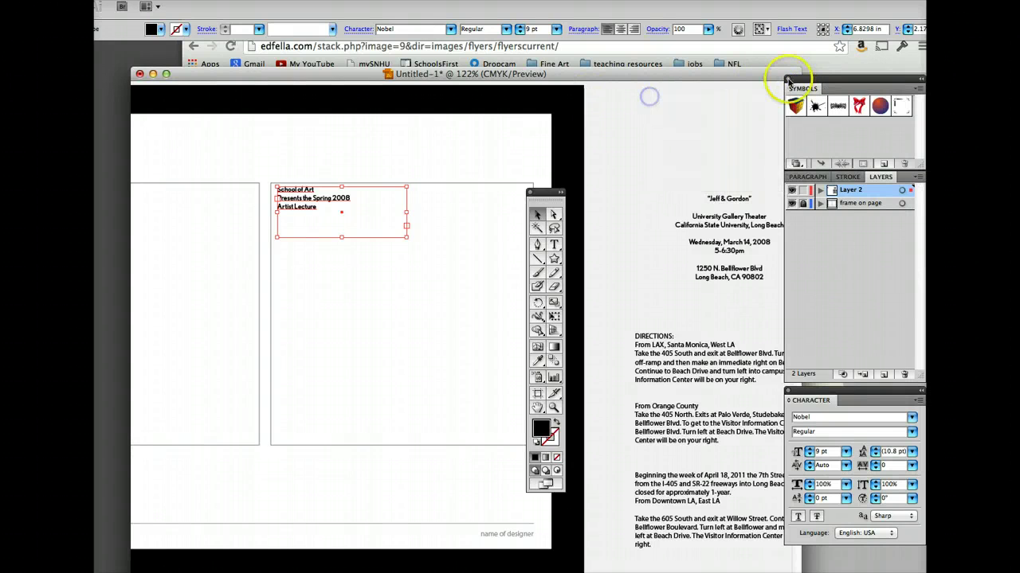
click(787, 79)
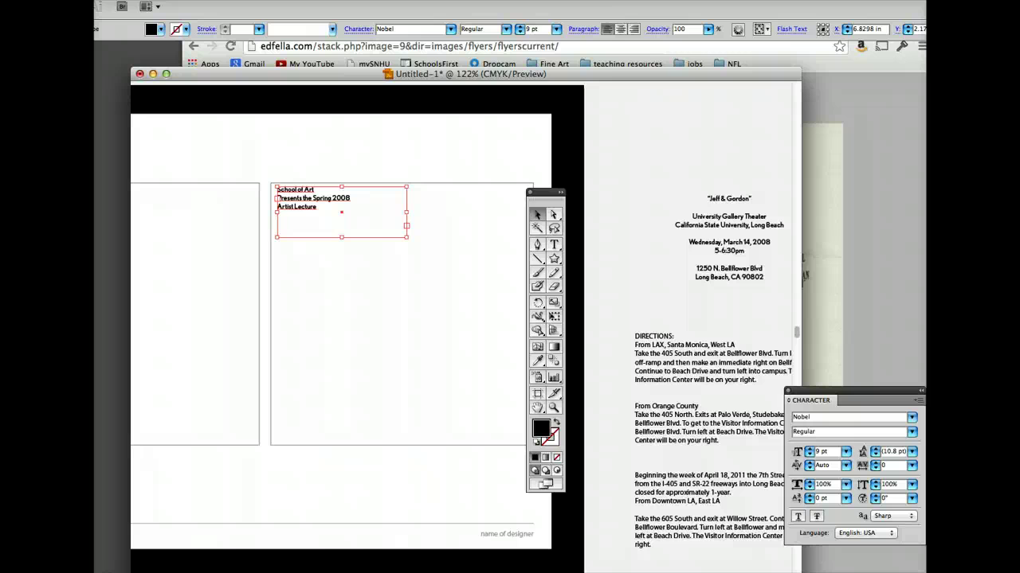
- Reopen the Layers panel and close the Symbols panel grouped with it
click(426, 0)
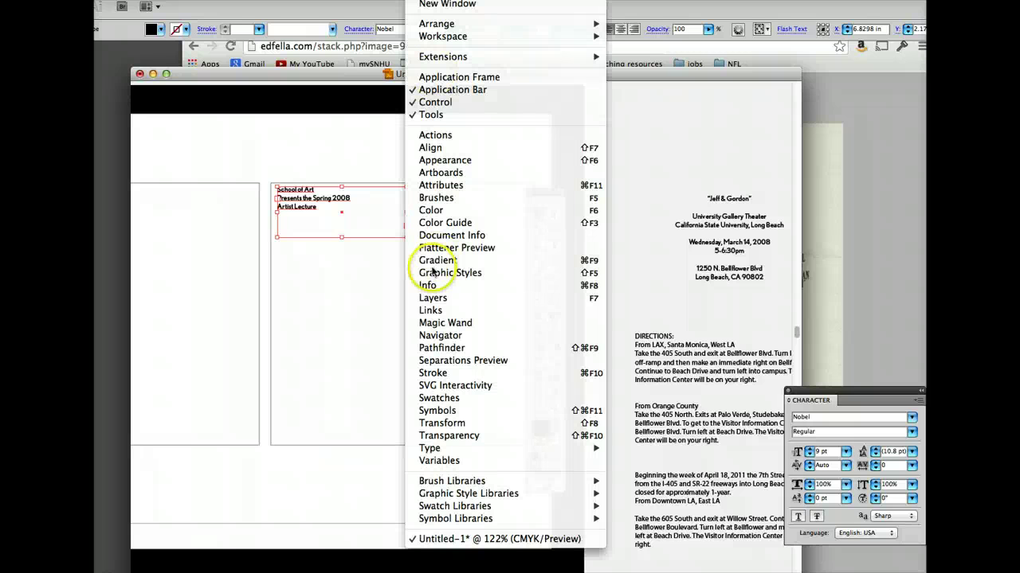
click(435, 298)
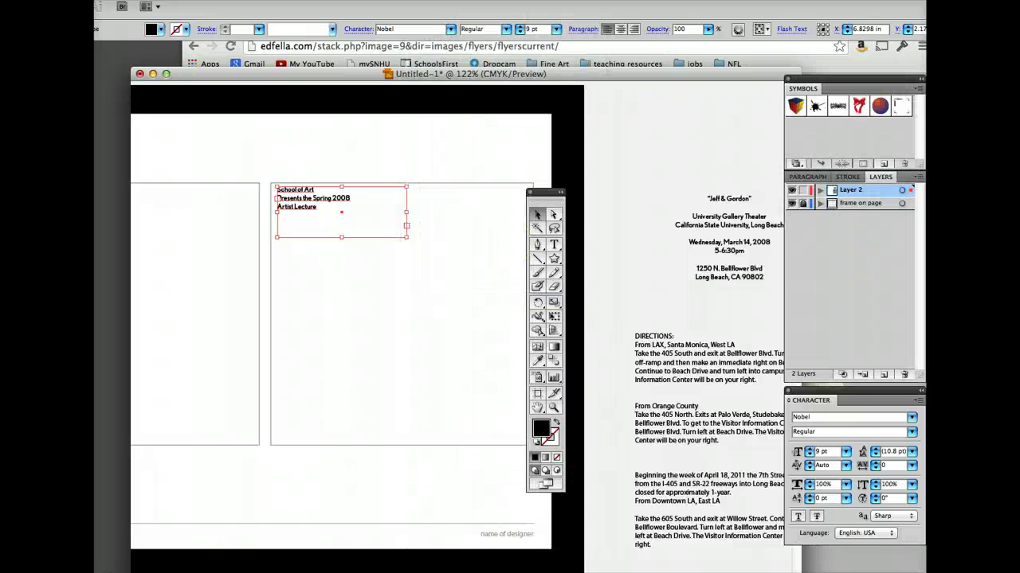
drag(803, 88, 674, 112)
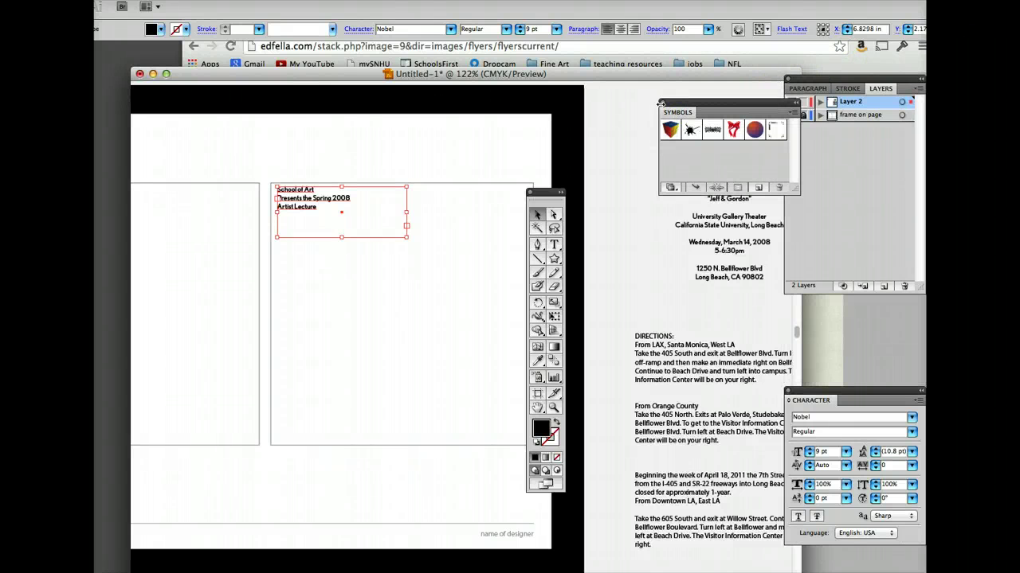
click(661, 104)
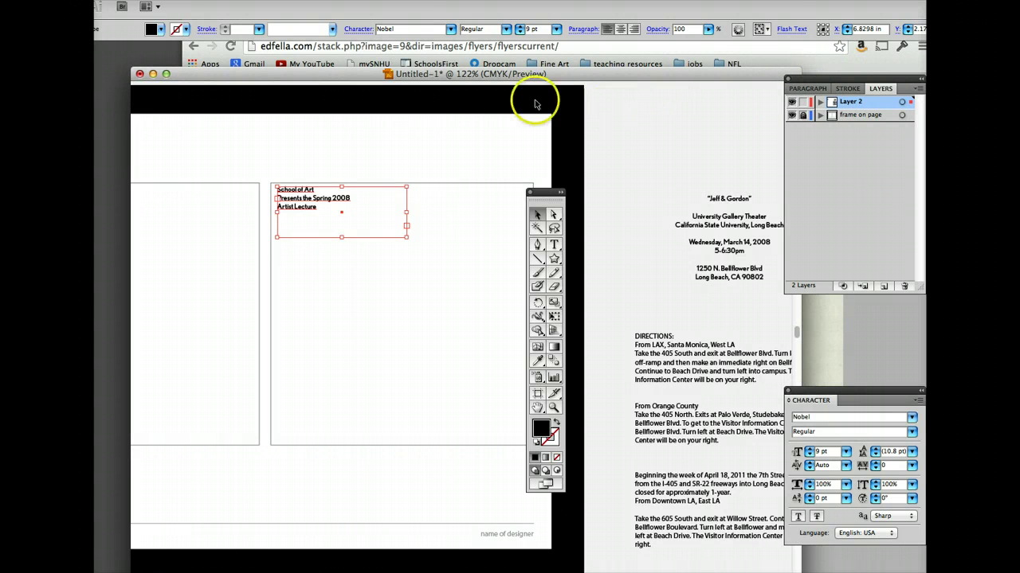
scroll(519, 102, left, 1)
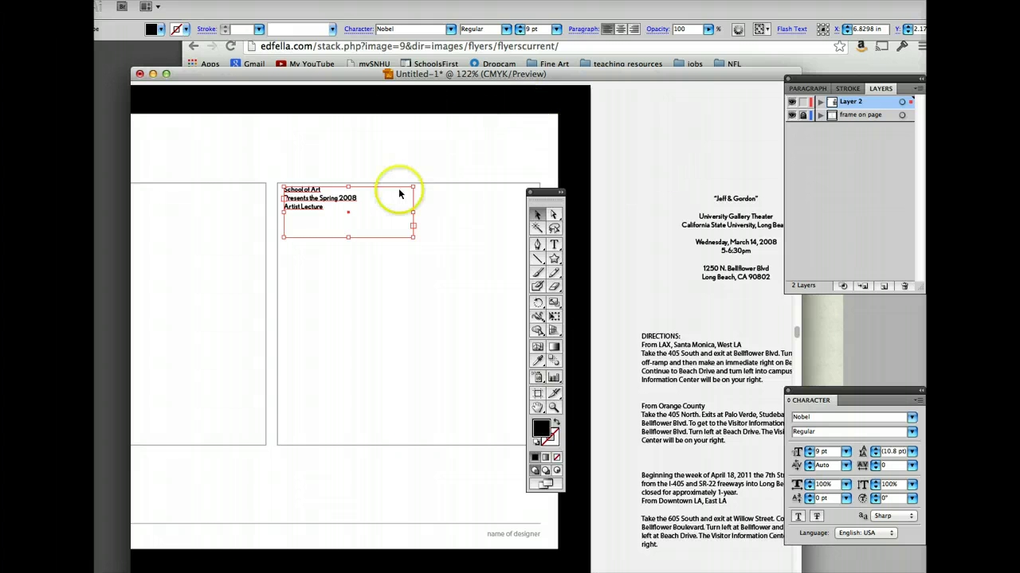
scroll(398, 194, left, 5)
- Nudge the School of Art block lower and inset from the frame corner
drag(544, 195, 714, 259)
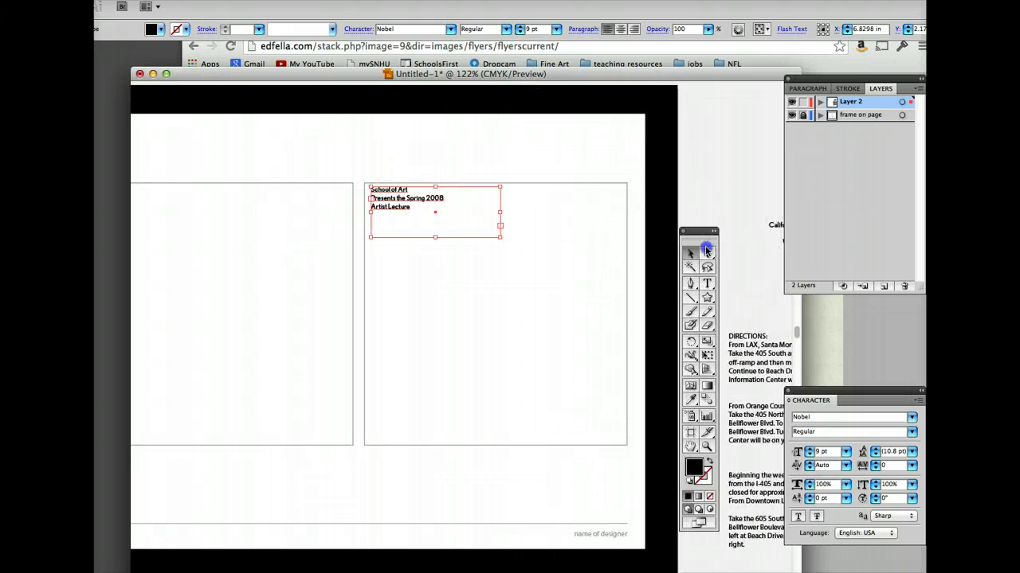
drag(408, 206, 408, 208)
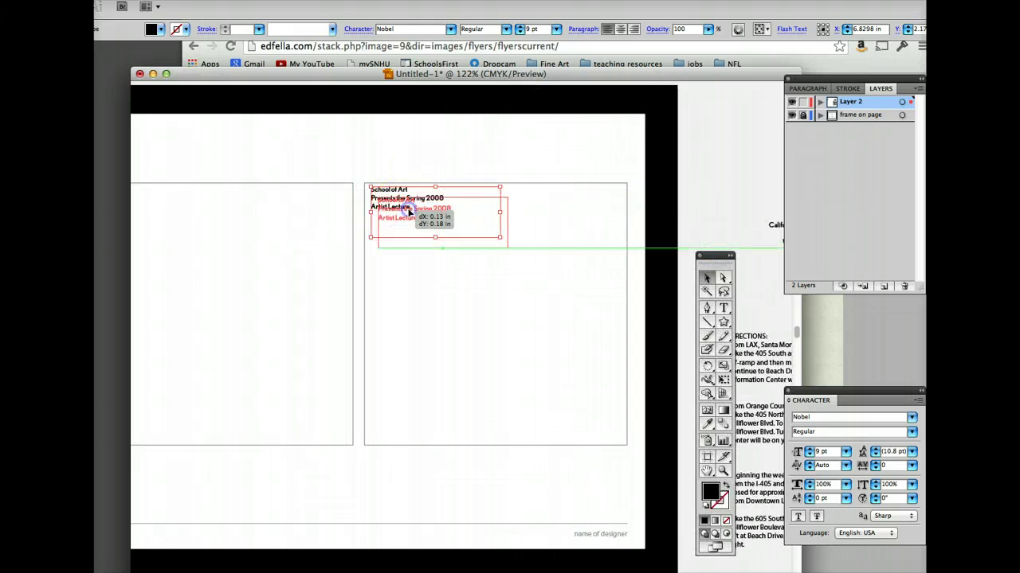
click(409, 160)
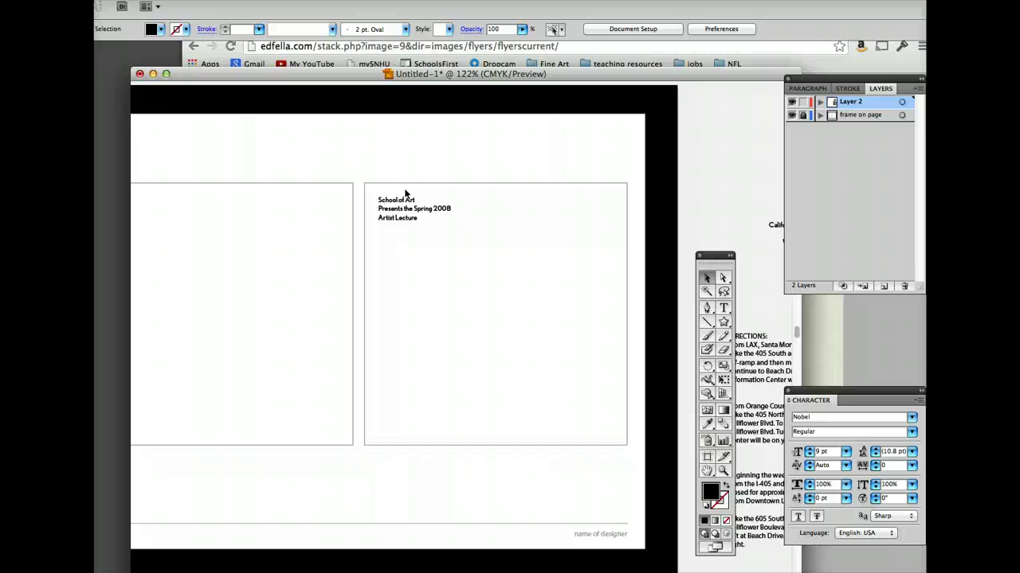
- Select the 'Jeff & Gordon' name in the source event text
click(387, 228)
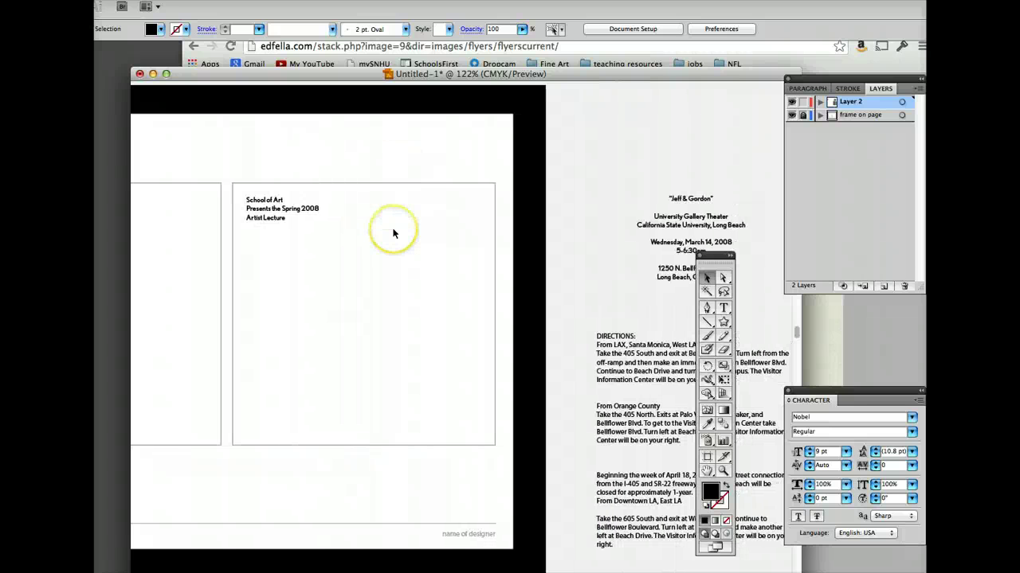
click(637, 227)
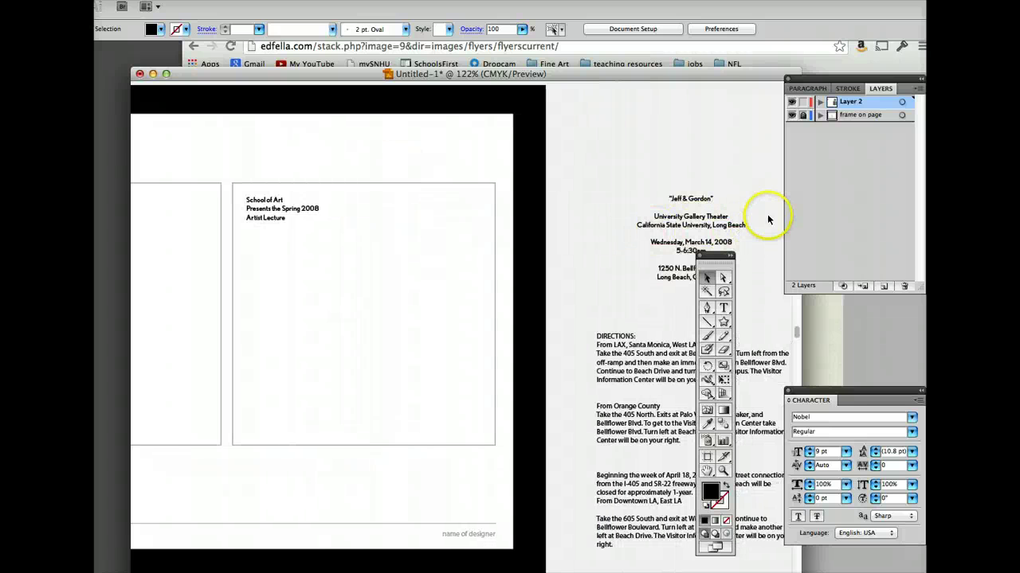
double_click(706, 198)
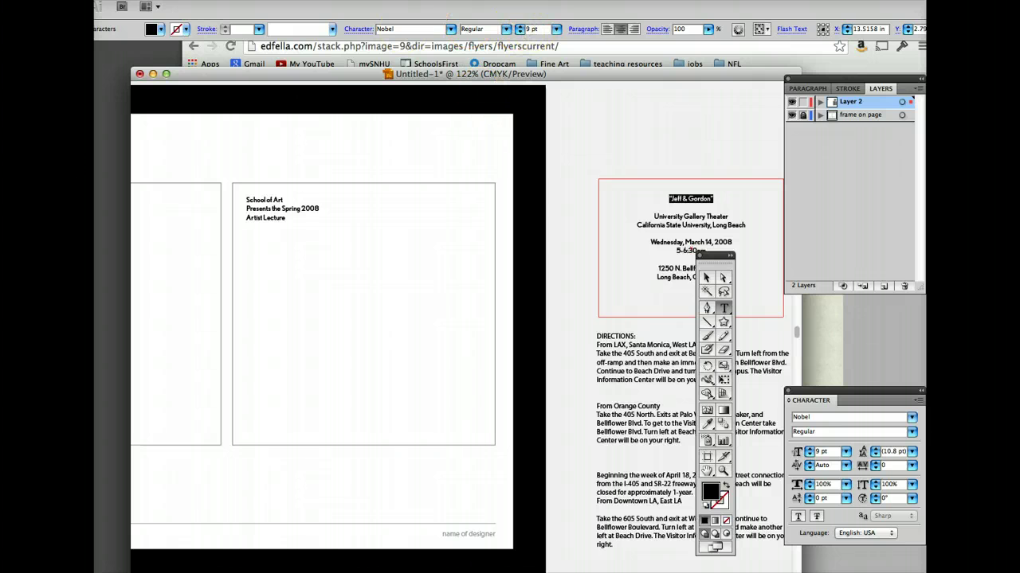
- Cut 'Jeff & Gordon' from the source text, paste it onto the flyer and enlarge it
click(203, 1)
click(211, 35)
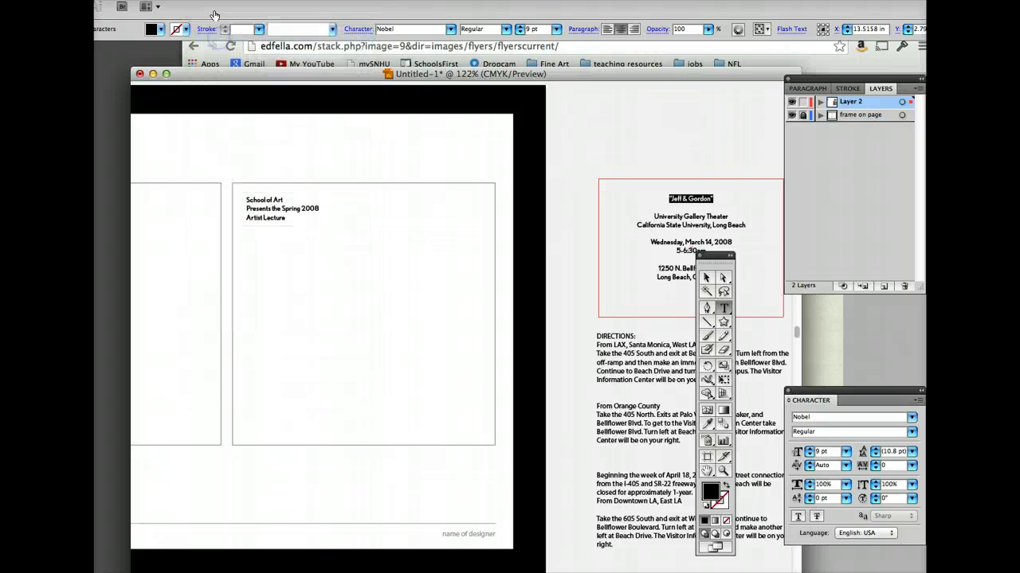
click(706, 277)
click(649, 152)
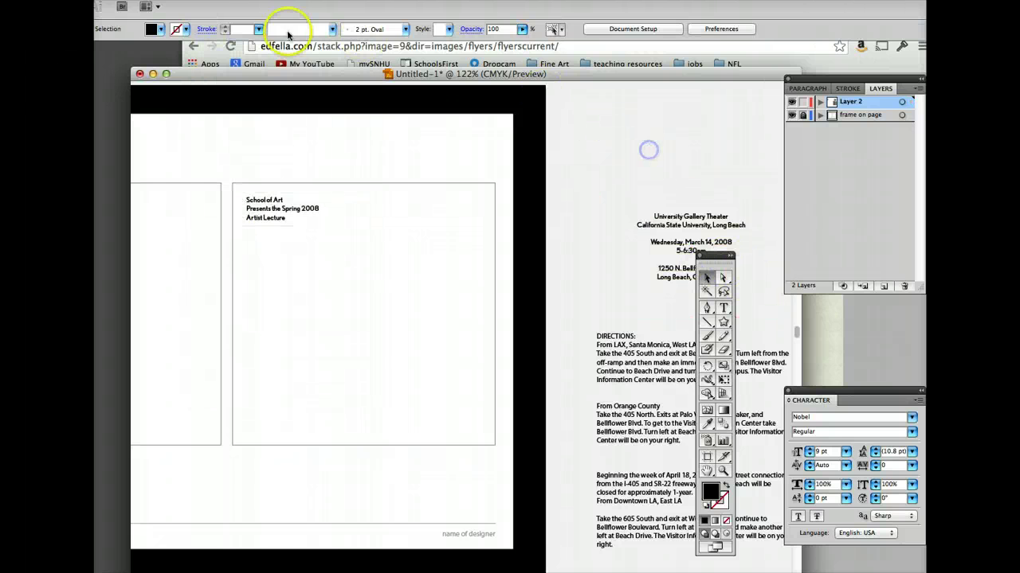
click(203, 2)
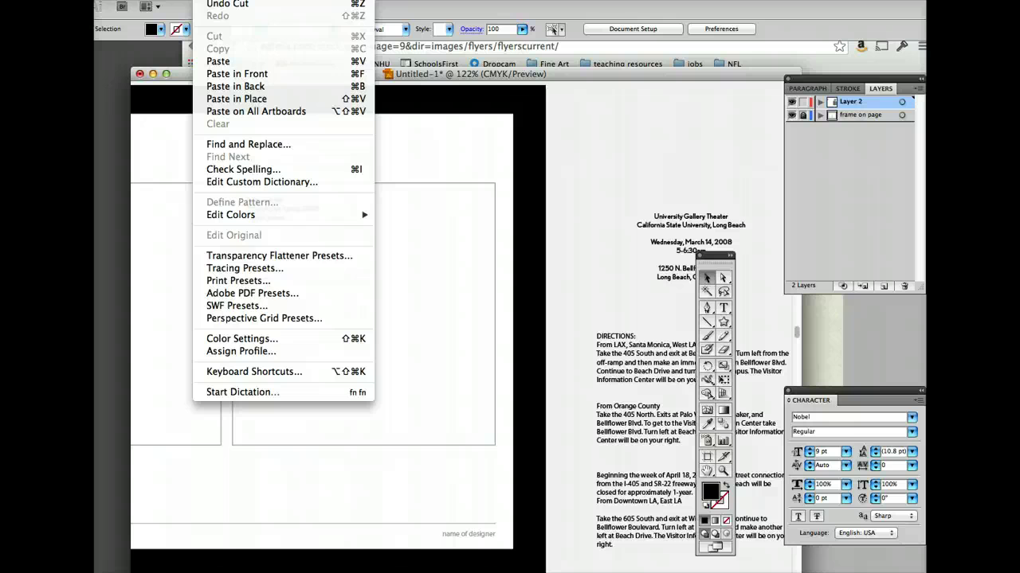
click(211, 56)
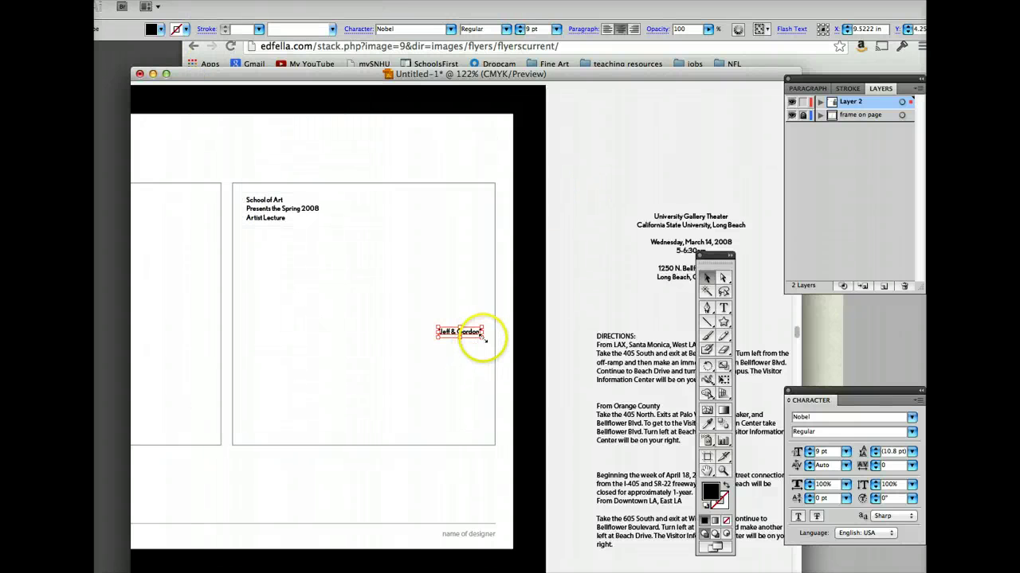
drag(482, 337, 507, 359)
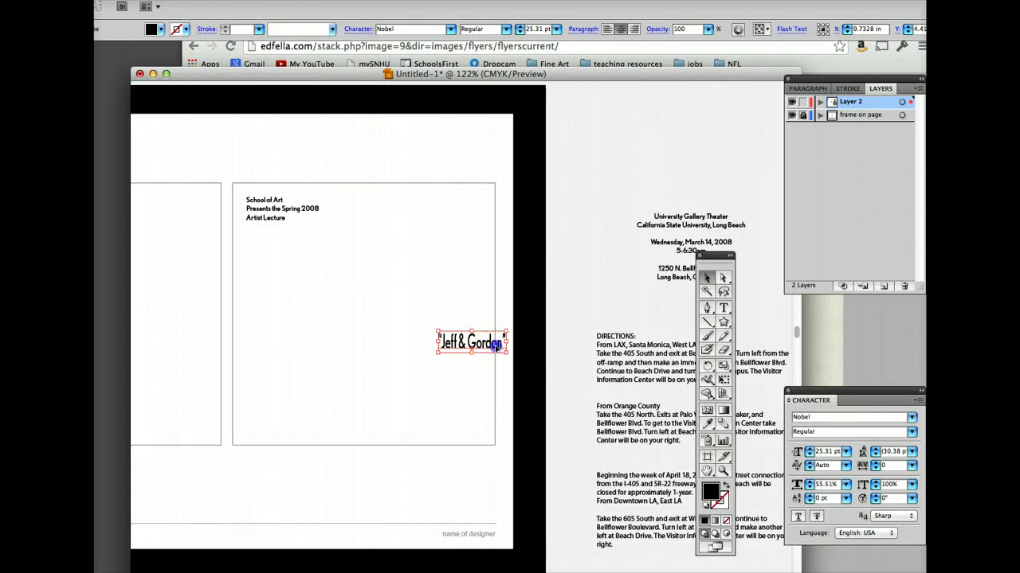
mouse_move(470, 331)
mouse_down()
mouse_move(336, 233)
mouse_move(431, 283)
mouse_up()
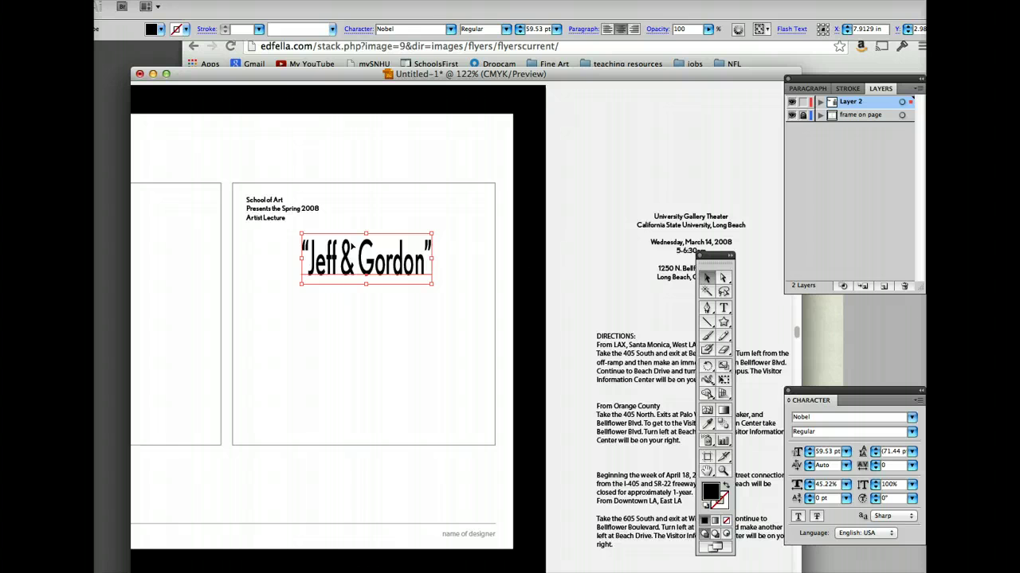
- Undo the enlargement and move of the Jeff & Gordon title
key(ctrl+z)
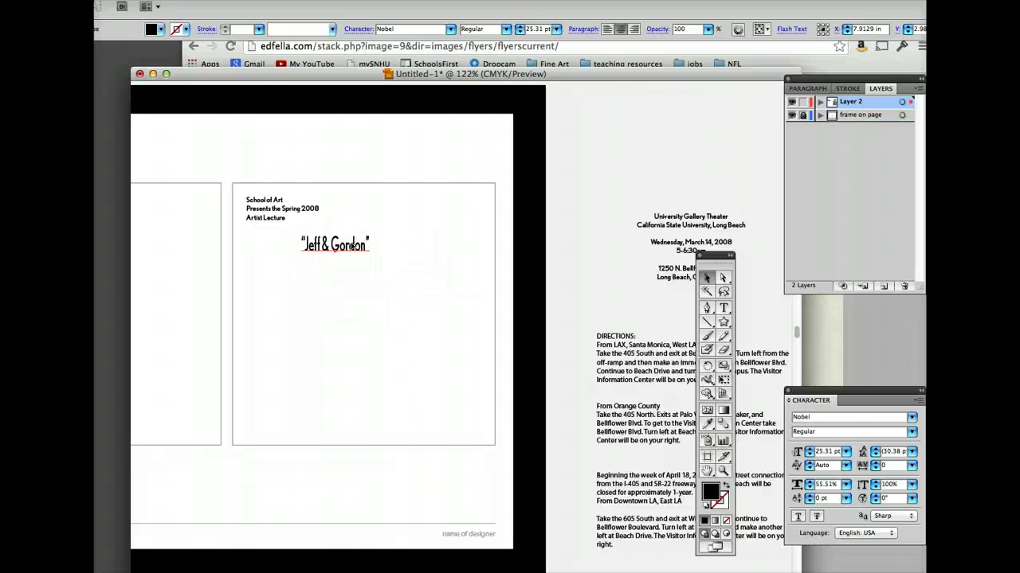
key(ctrl+z)
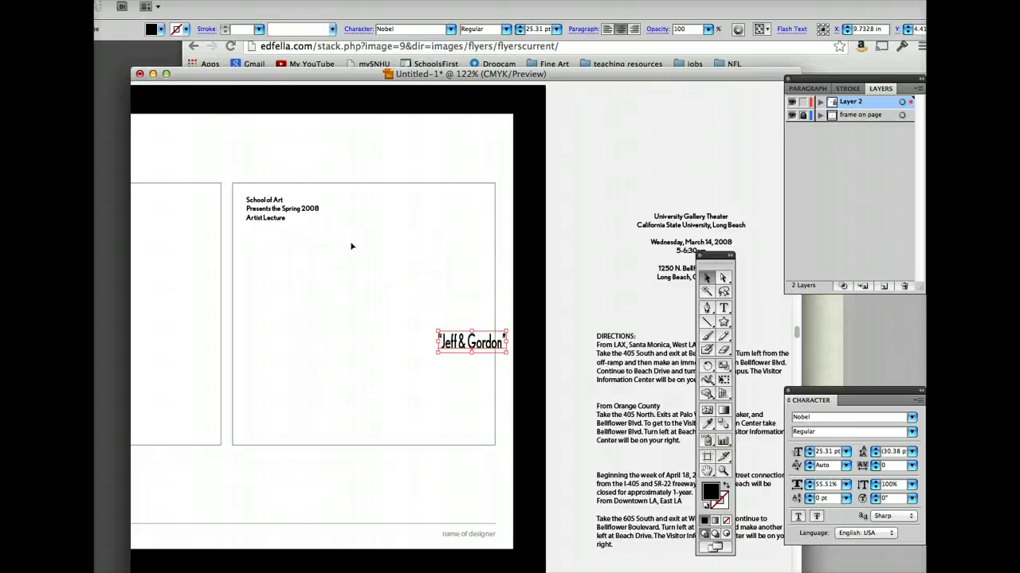
click(211, 0)
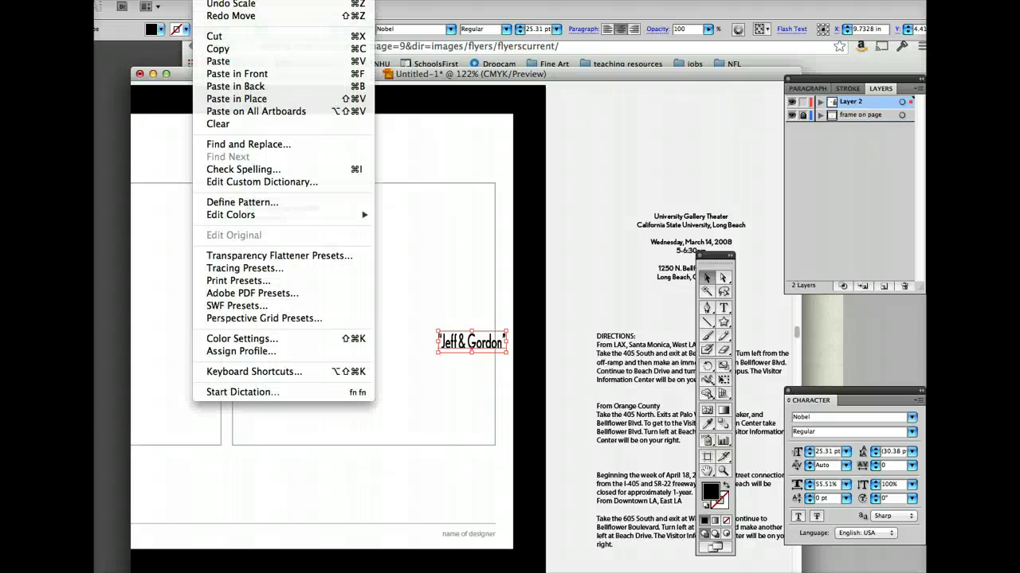
click(206, 8)
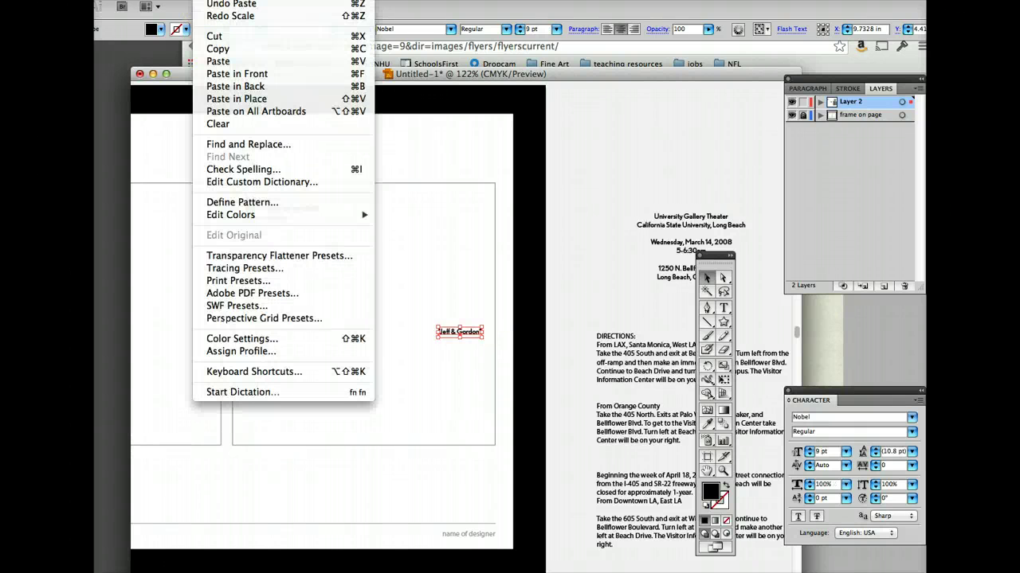
key(Escape)
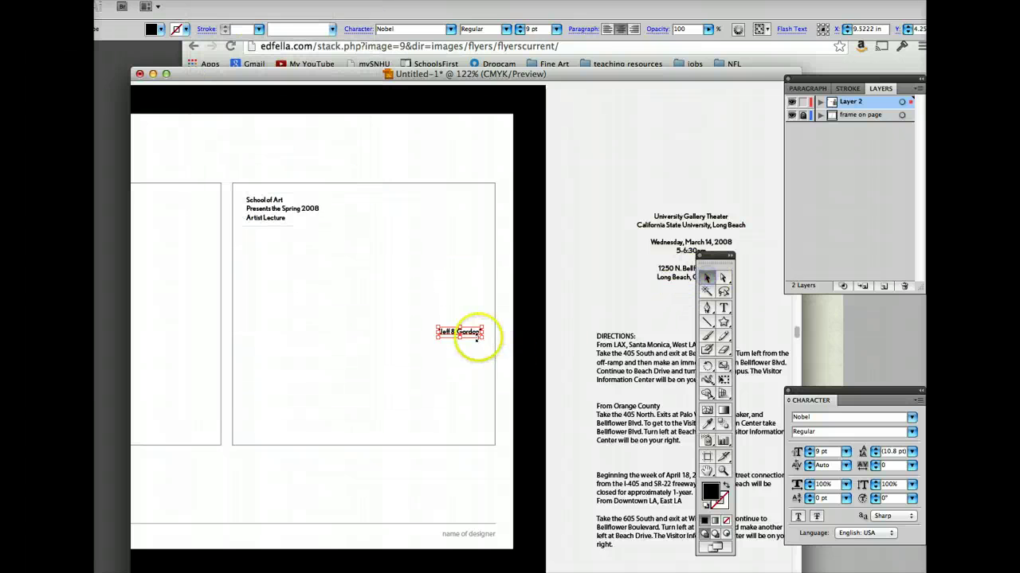
- Delete the small Jeff & Gordon text and draw a new text frame above the address block
click(479, 339)
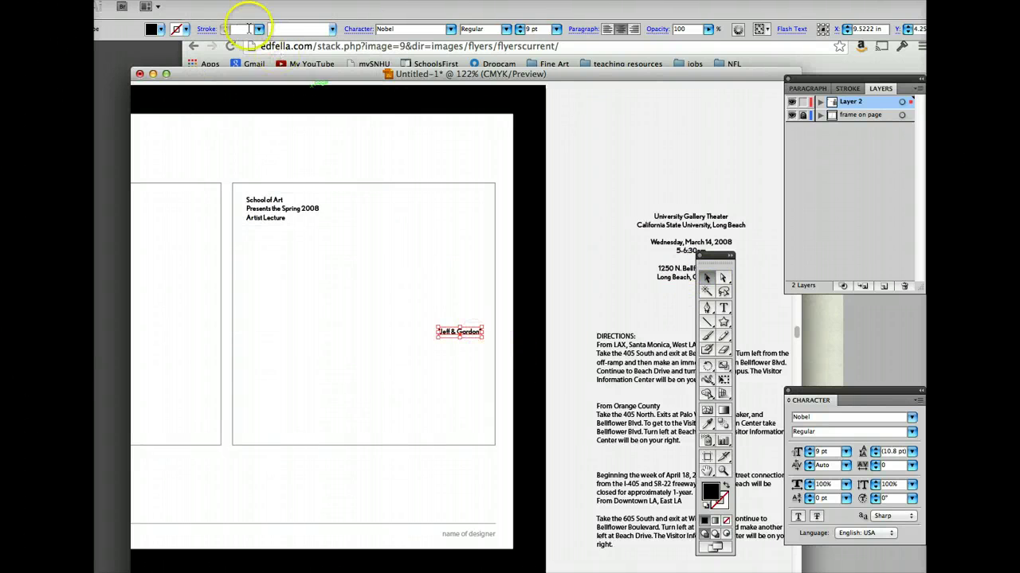
click(195, 2)
click(211, 7)
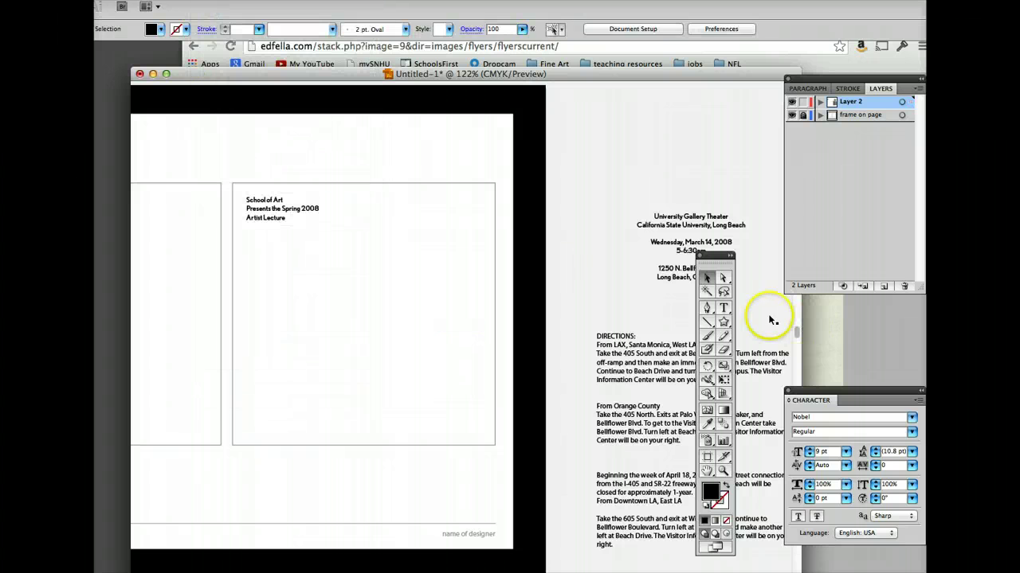
click(723, 307)
drag(580, 118, 726, 179)
- Paste 'Jeff & Gordon' into the new frame and enlarge it to 30 pt
click(203, 2)
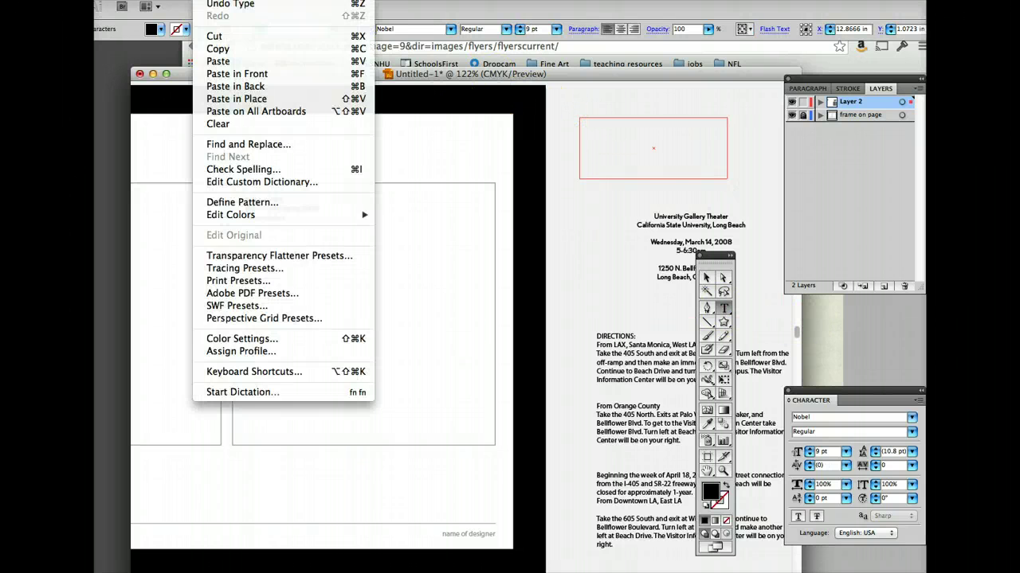
click(219, 61)
drag(701, 116, 568, 121)
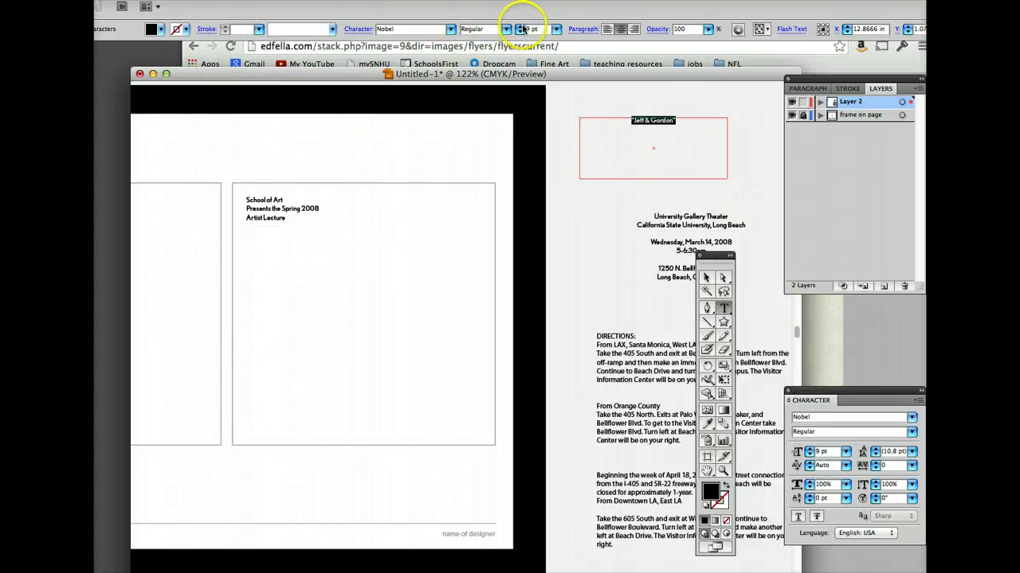
click(520, 26)
click(520, 26)
click(520, 27)
click(520, 27)
click(520, 27)
click(520, 27)
- Move the name below Artist Lecture and set it at 39 pt on one line
click(705, 277)
mouse_move(644, 136)
mouse_down()
mouse_move(384, 276)
mouse_move(377, 252)
mouse_up()
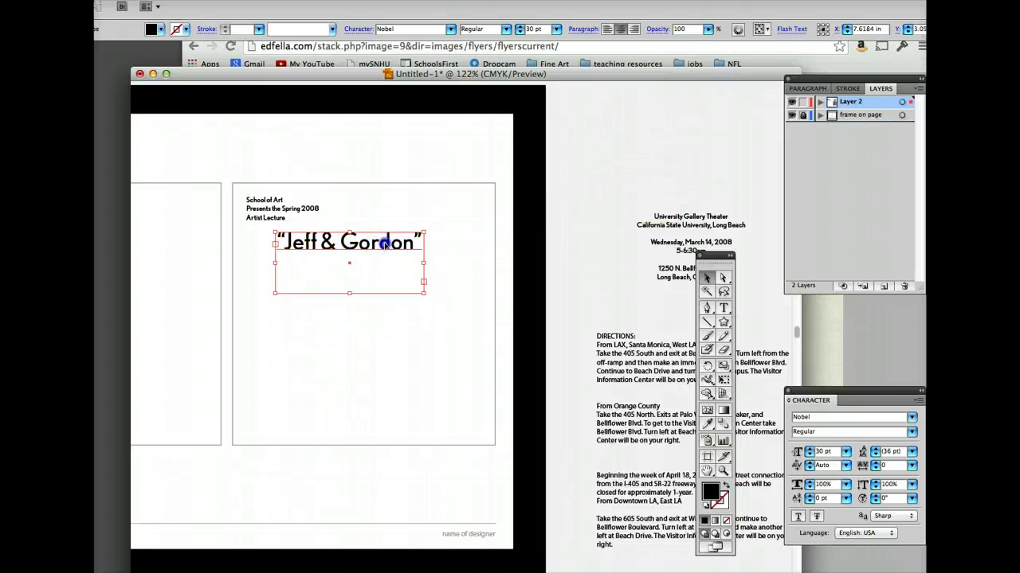
double_click(384, 243)
key(ctrl+a)
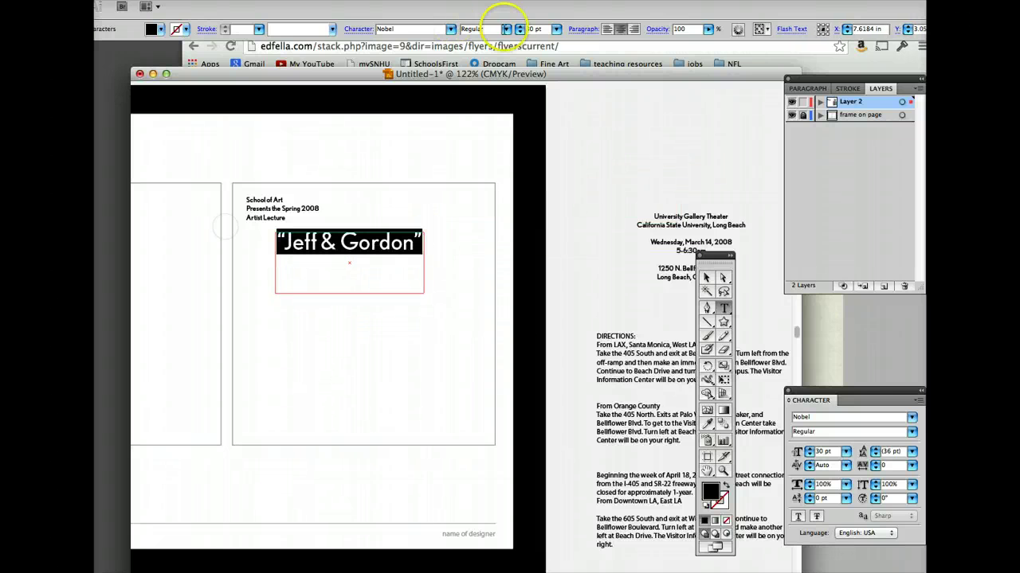
click(518, 26)
click(518, 26)
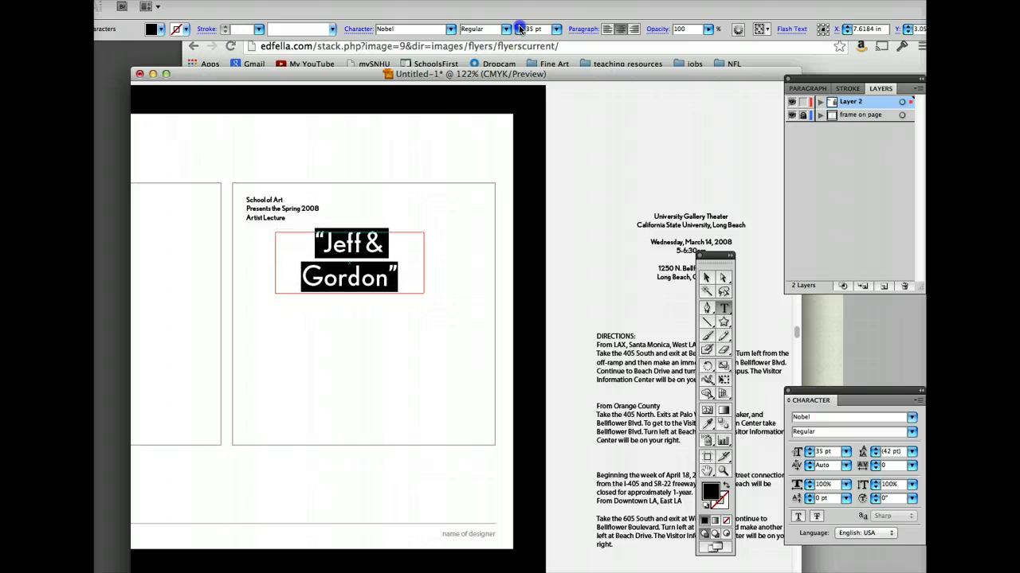
click(518, 26)
click(518, 26)
click(518, 27)
click(518, 26)
click(706, 277)
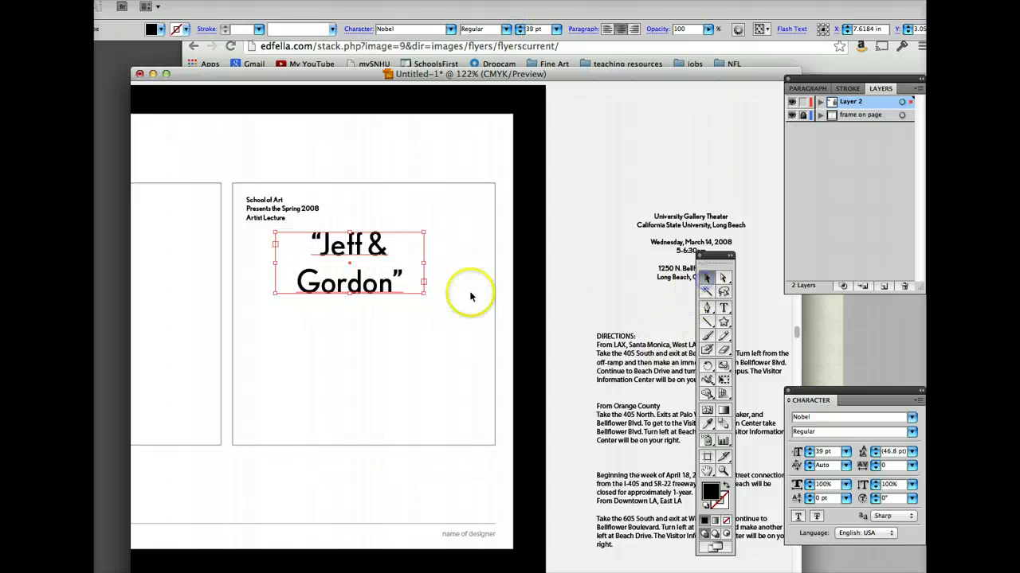
mouse_move(423, 262)
mouse_down()
mouse_move(476, 262)
mouse_move(421, 248)
mouse_up()
- Delete the opening and closing quotation marks around Jeff & Gordon
double_click(292, 247)
double_click(280, 241)
key(BackSpace)
double_click(454, 238)
key(BackSpace)
- Widen the name's frame, set the name to 75 pt, and extend the frame to show Gordon
drag(452, 247, 291, 246)
click(706, 277)
drag(270, 262, 245, 263)
drag(466, 263, 247, 244)
double_click(442, 248)
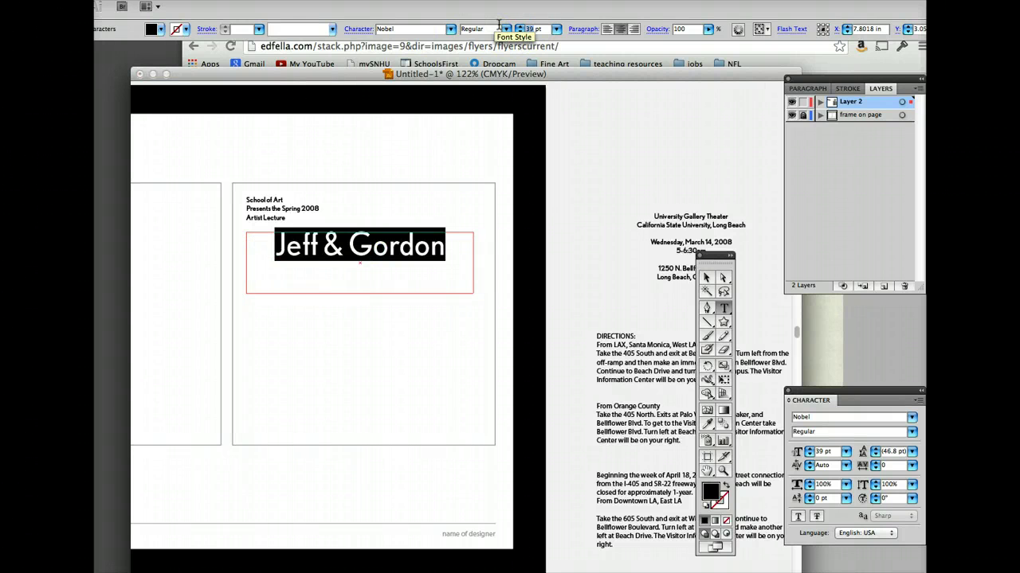
click(540, 29)
text(75)
key(Return)
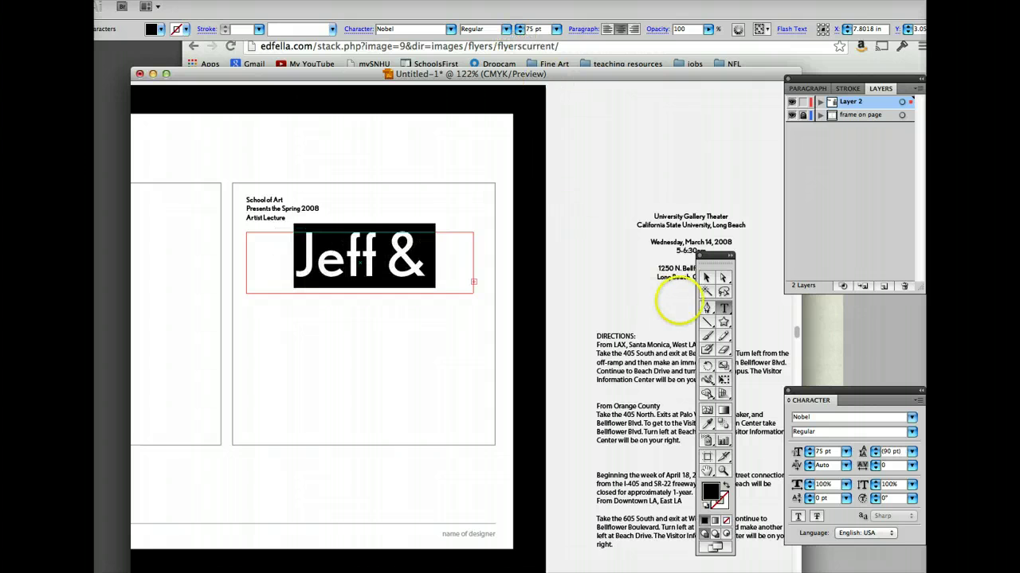
click(708, 278)
drag(360, 293, 364, 377)
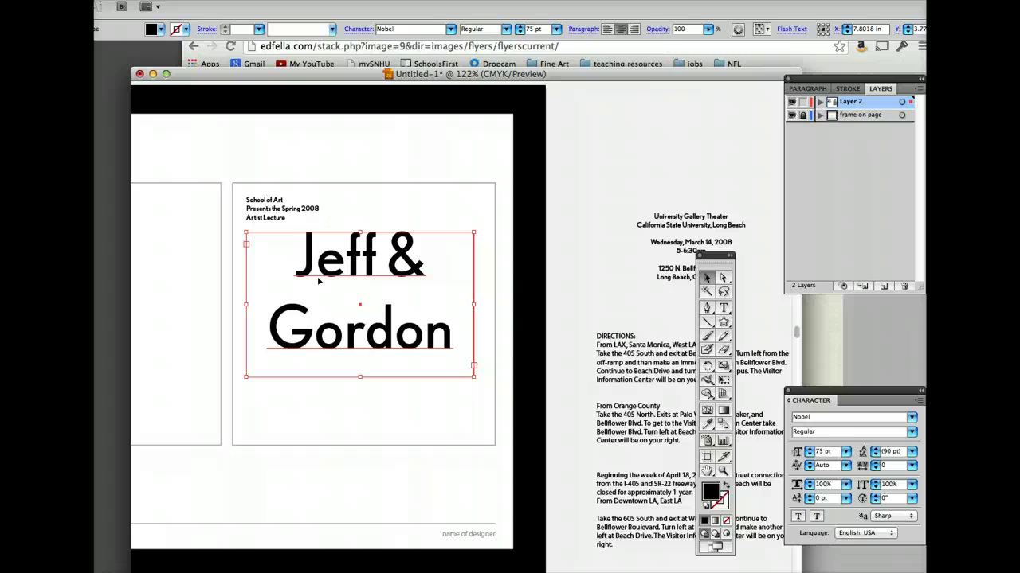
- Reduce the leading between the two name lines to 65 pt and nudge the name up
double_click(422, 259)
drag(427, 263, 459, 348)
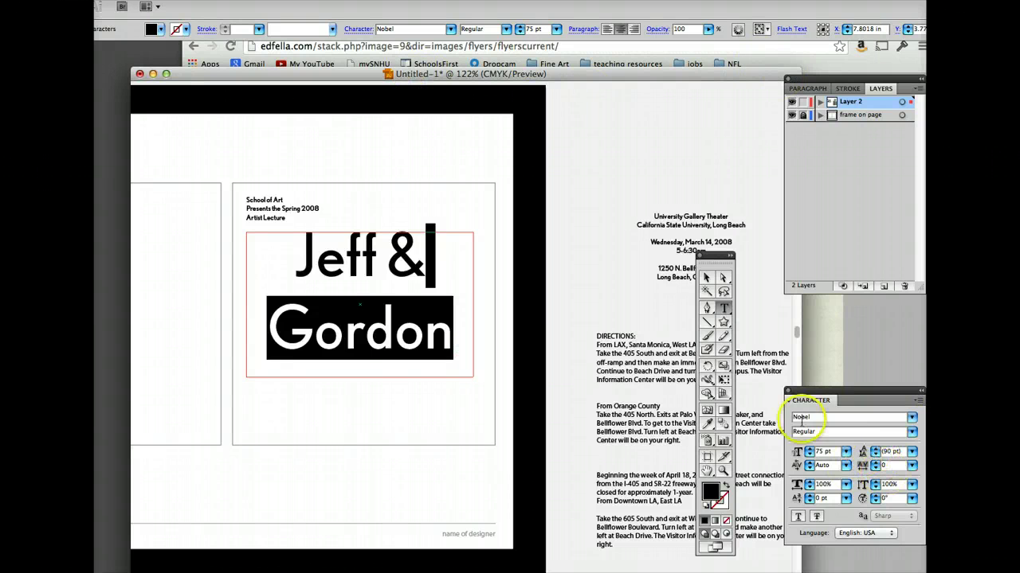
drag(430, 264, 464, 341)
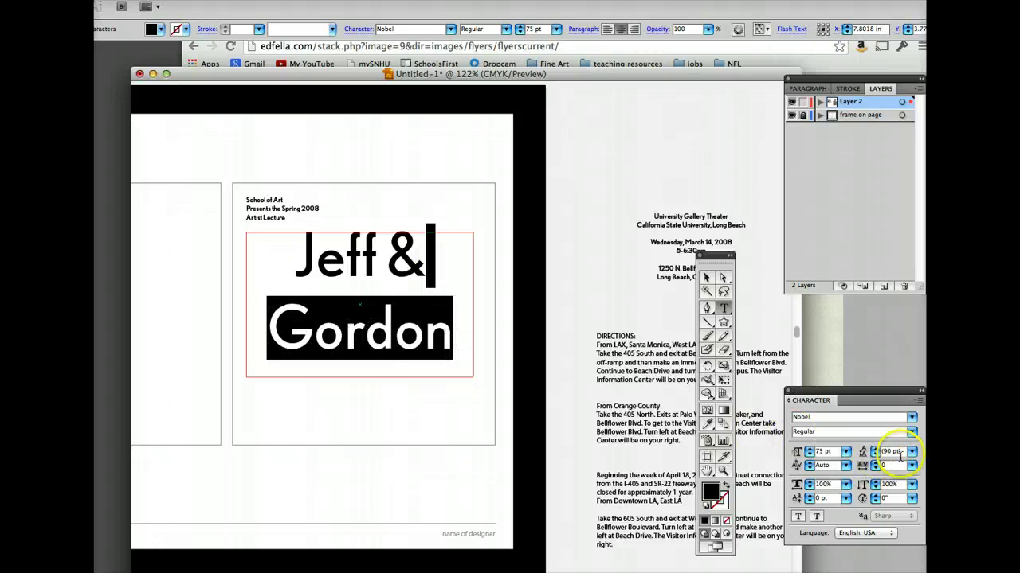
click(875, 456)
click(874, 455)
click(875, 455)
click(874, 456)
click(875, 456)
click(874, 455)
click(874, 456)
click(704, 277)
click(617, 258)
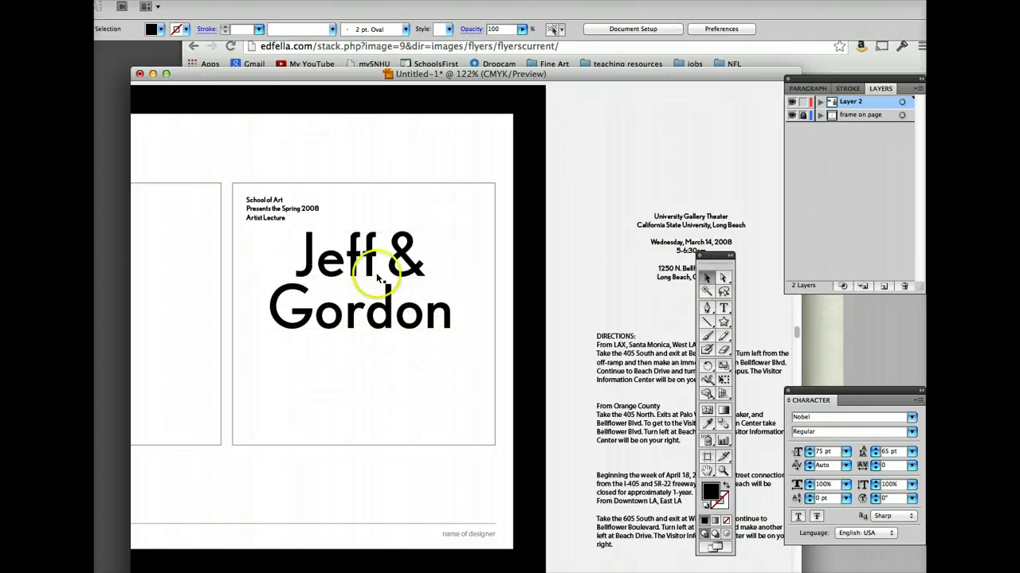
drag(372, 274, 371, 265)
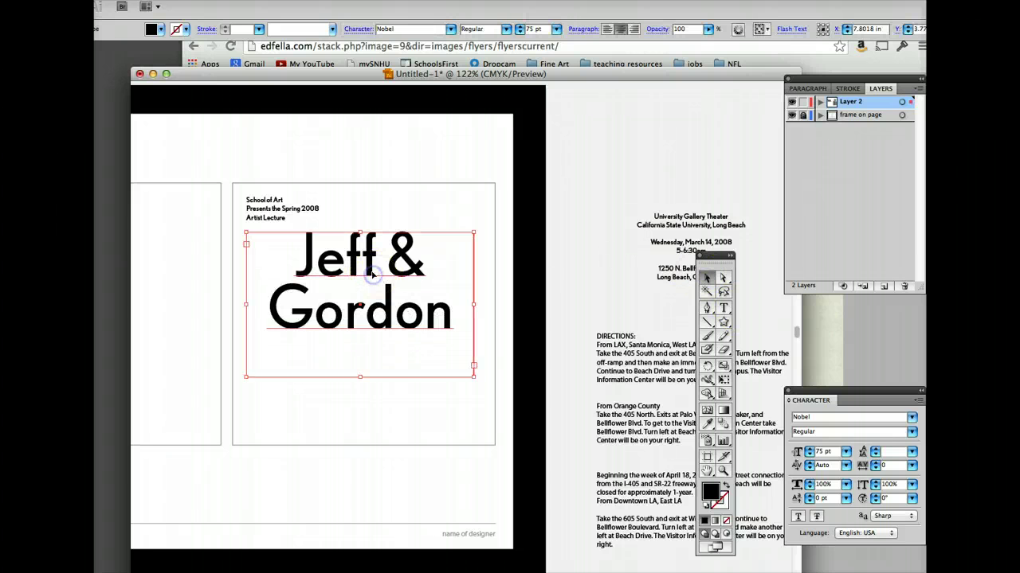
- Move the directions text up and set it in Nobel Light 7 pt
click(620, 161)
drag(645, 363, 611, 314)
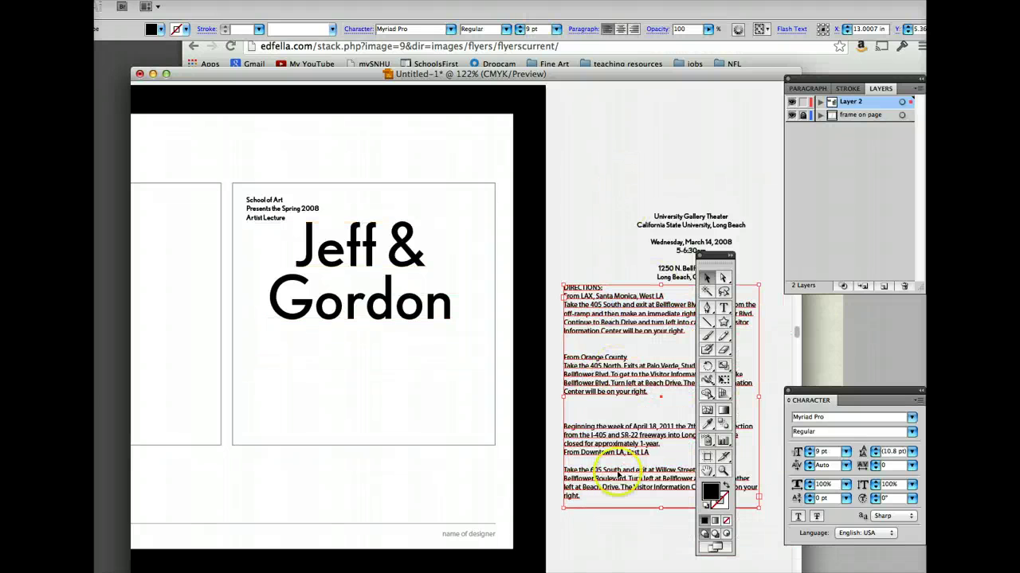
double_click(592, 496)
drag(592, 495, 550, 285)
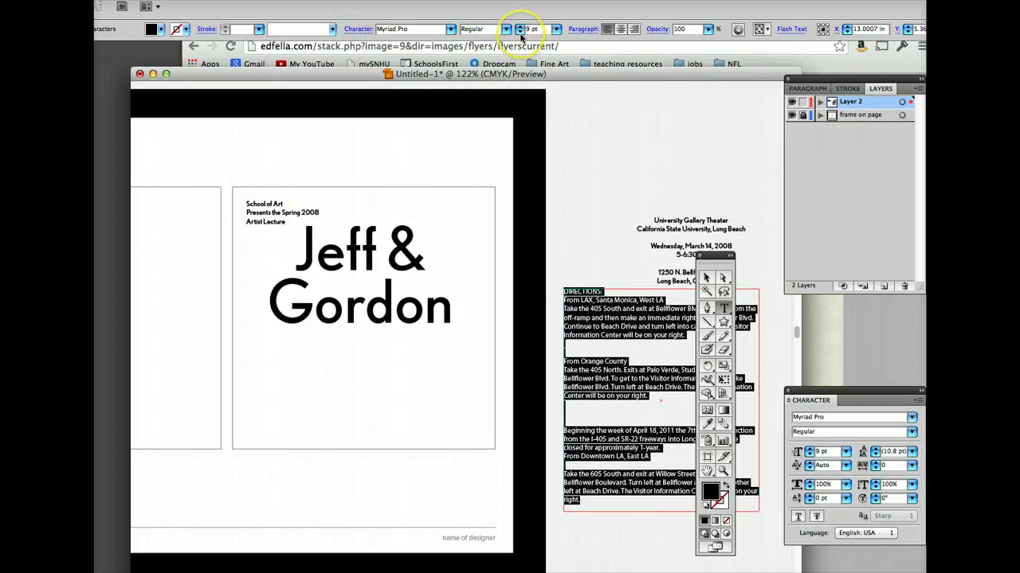
click(519, 30)
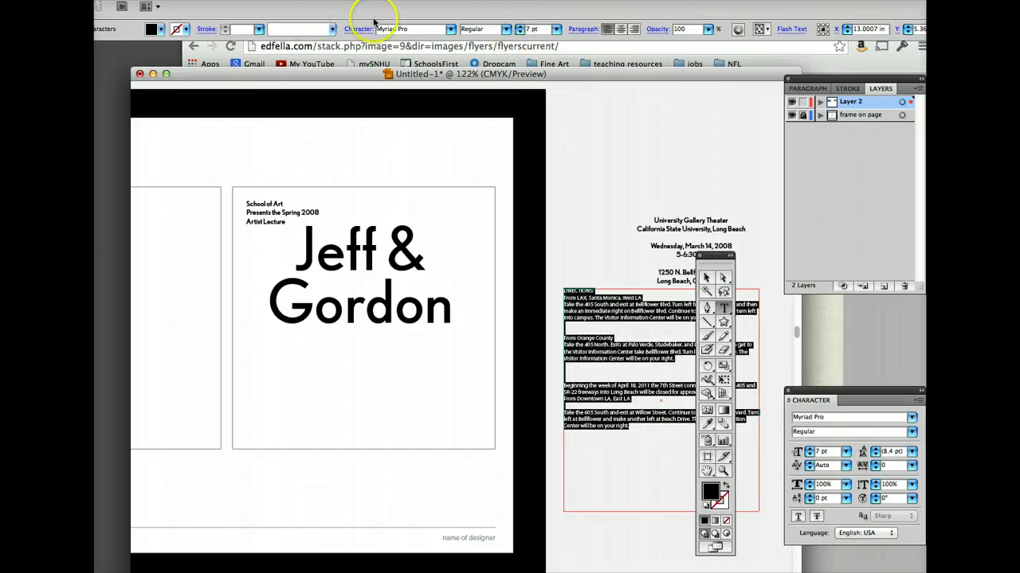
click(451, 30)
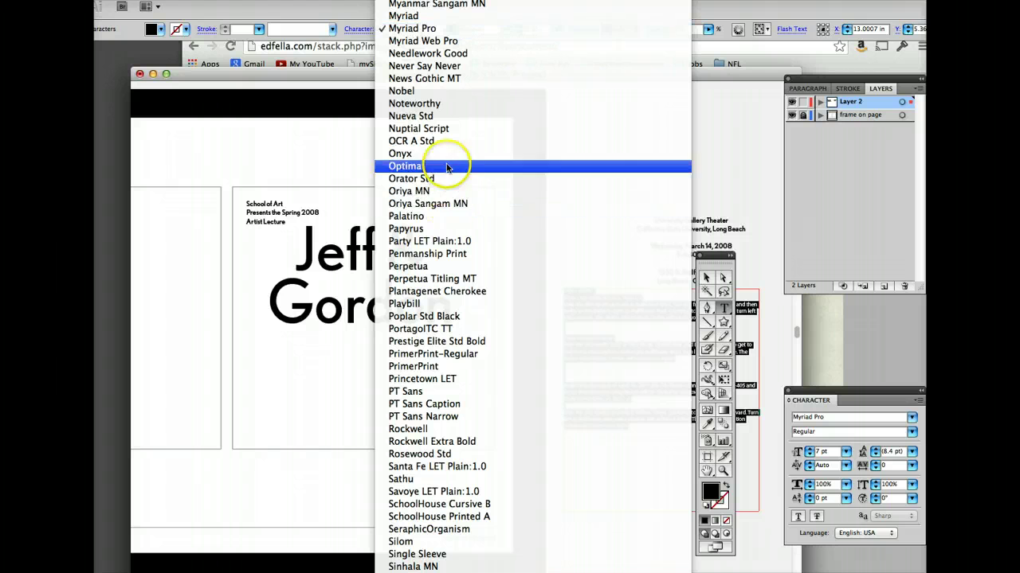
click(431, 93)
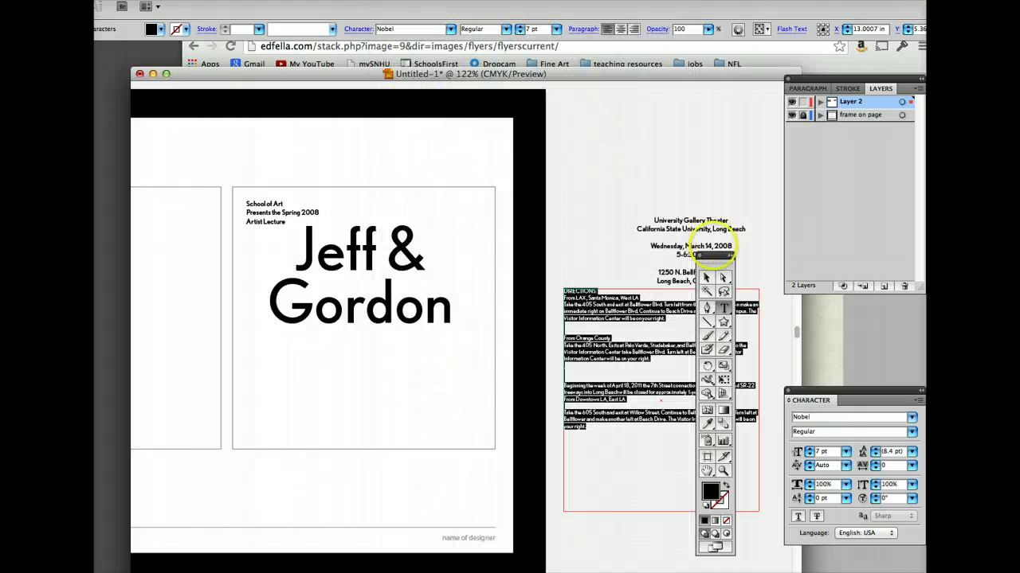
click(508, 30)
click(500, 8)
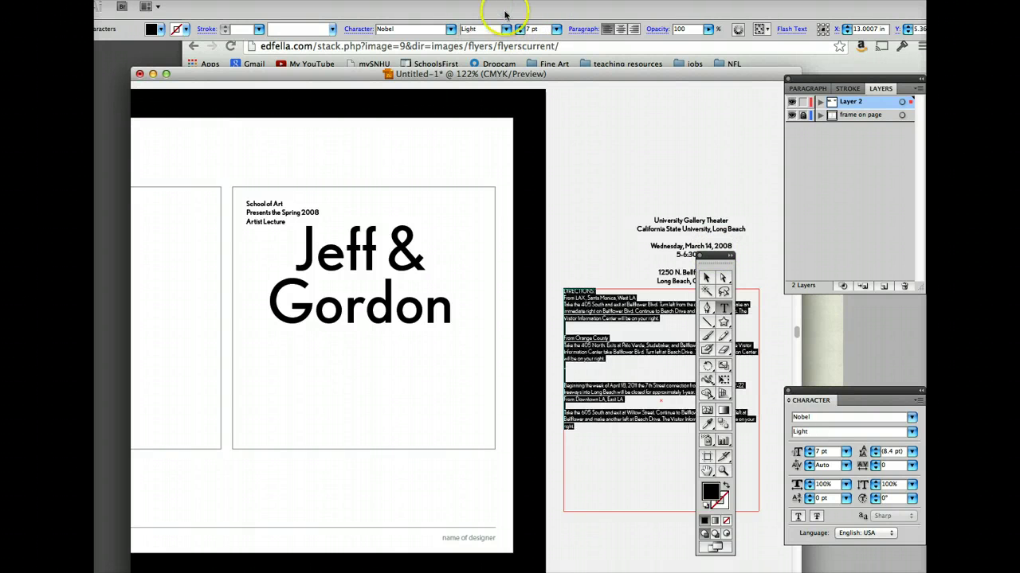
- Narrow the directions text frame so the text rewraps
drag(715, 255, 834, 186)
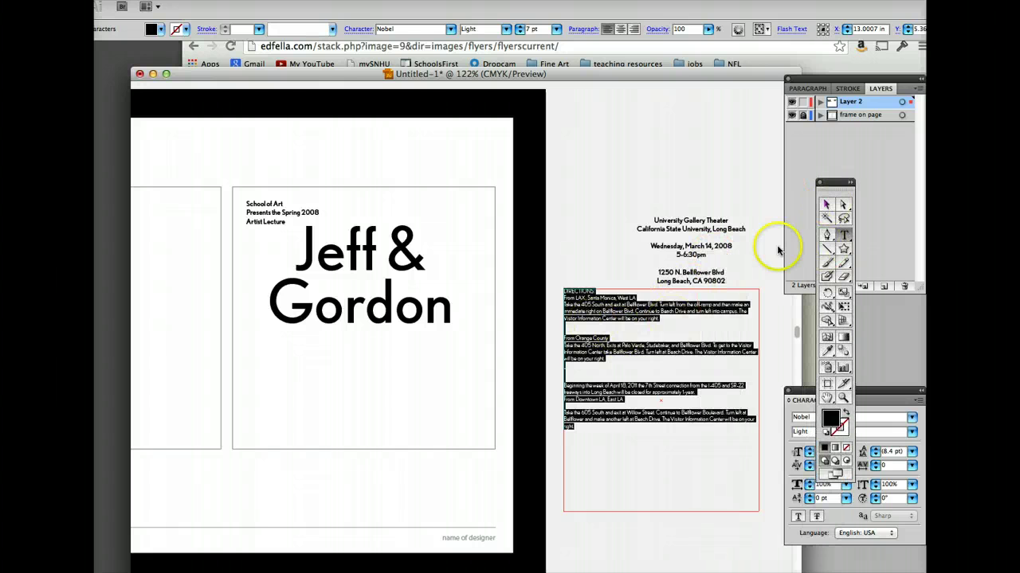
key(BackSpace)
key(cmd+z)
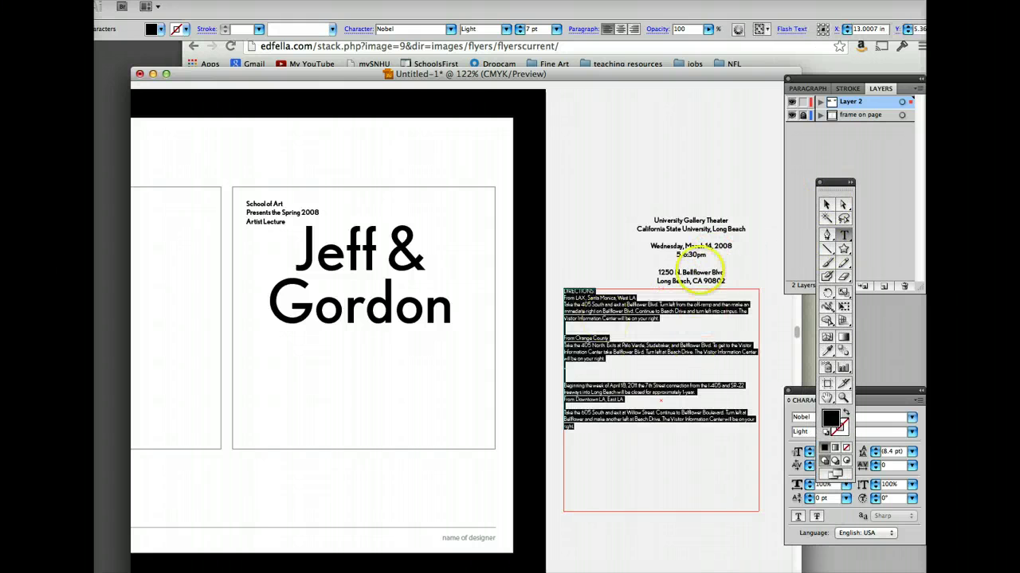
click(826, 205)
click(599, 315)
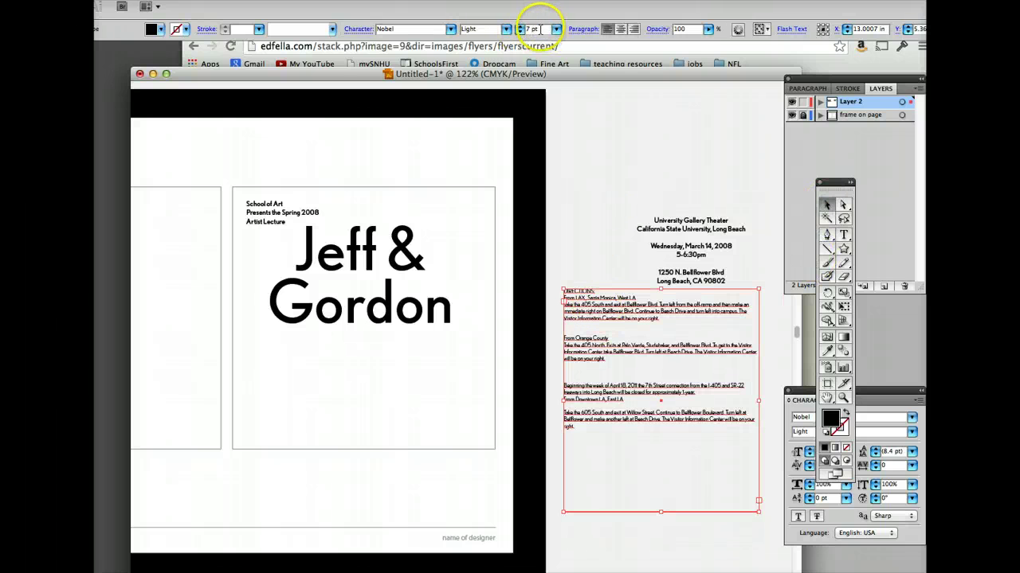
mouse_move(758, 401)
mouse_down()
mouse_move(693, 398)
mouse_move(708, 399)
mouse_up()
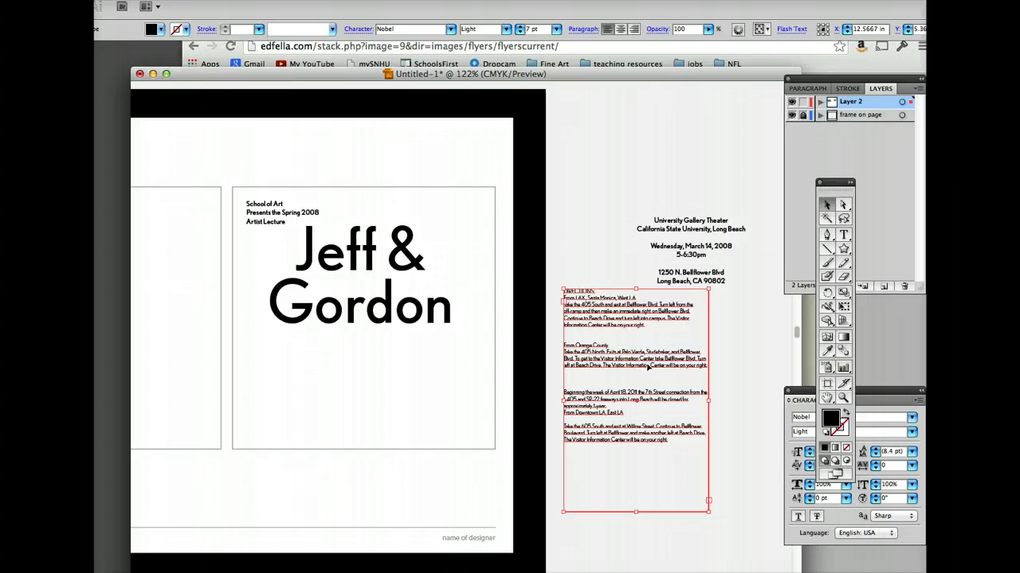
click(648, 367)
- Move the directions text onto the flyer below Jeff & Gordon and widen its frame
click(604, 313)
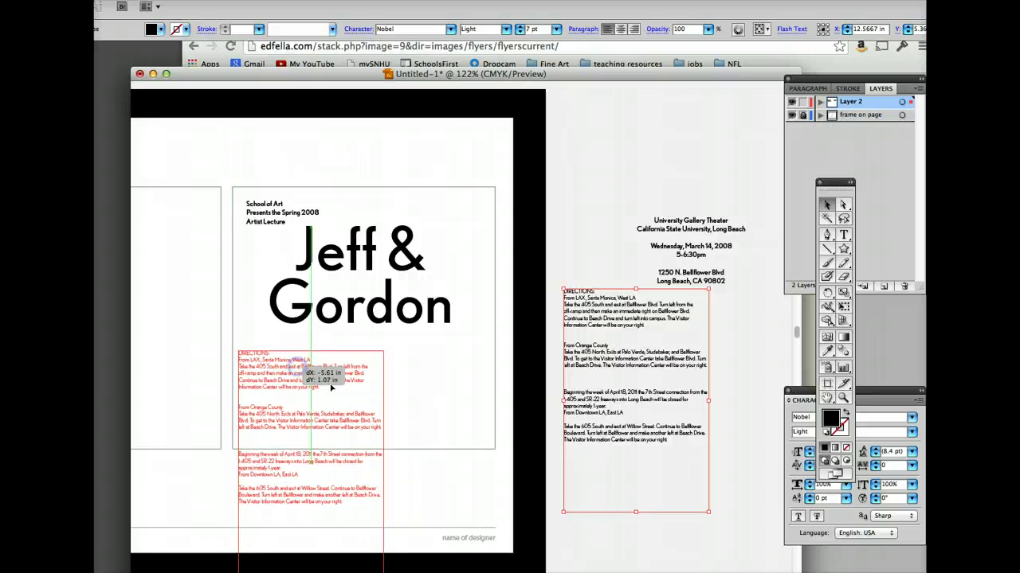
drag(405, 393, 391, 417)
drag(382, 464, 488, 459)
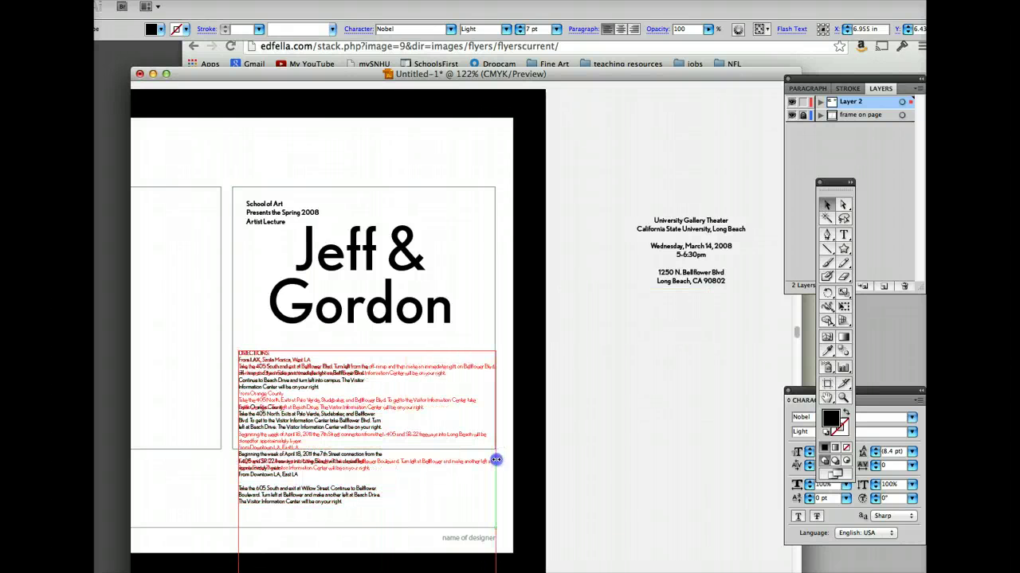
- Delete the extra blank lines around 'From Orange County' and 'Beginning the week'
click(580, 414)
double_click(283, 409)
click(243, 390)
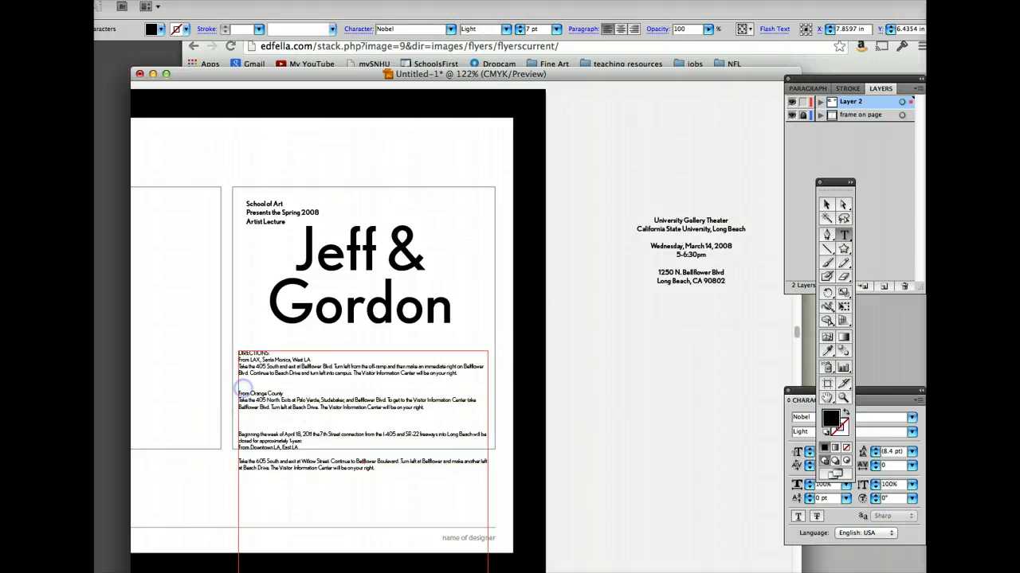
key(BackSpace)
click(243, 418)
key(BackSpace)
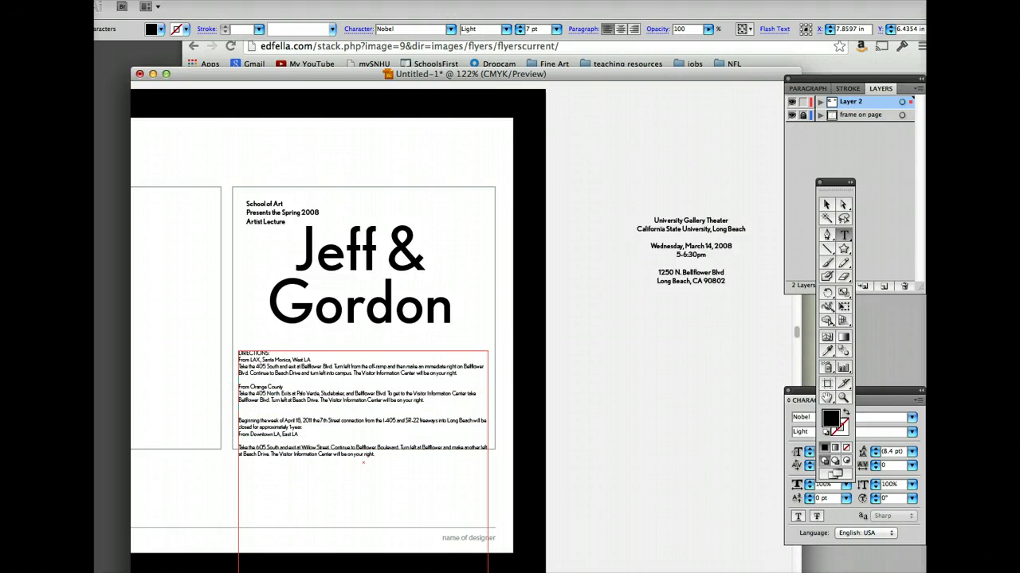
key(BackSpace)
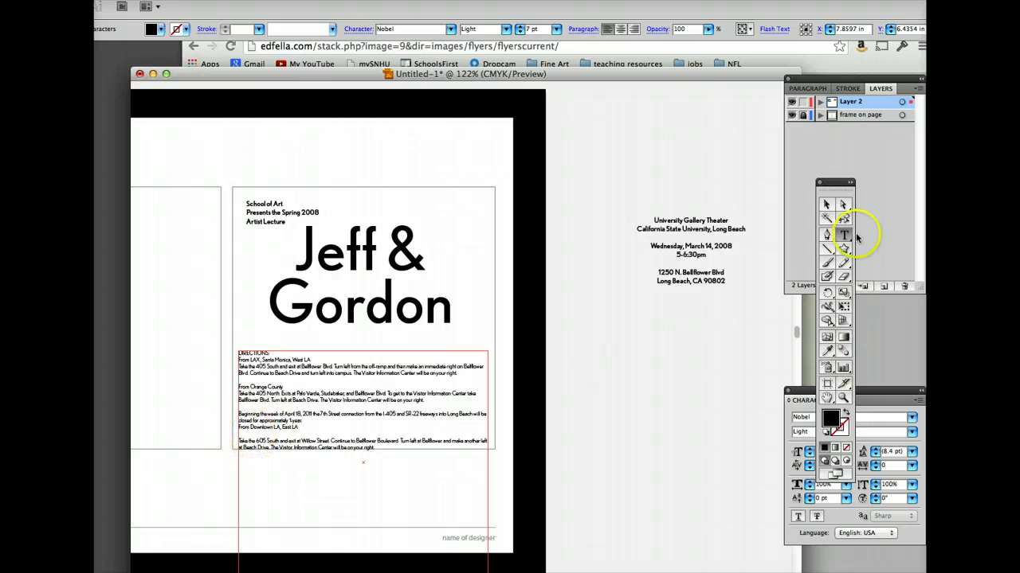
- Raise the directions slightly, shorten the frame to fit, and shift Jeff & Gordon right and down
click(826, 205)
click(398, 396)
drag(399, 396, 398, 390)
click(579, 420)
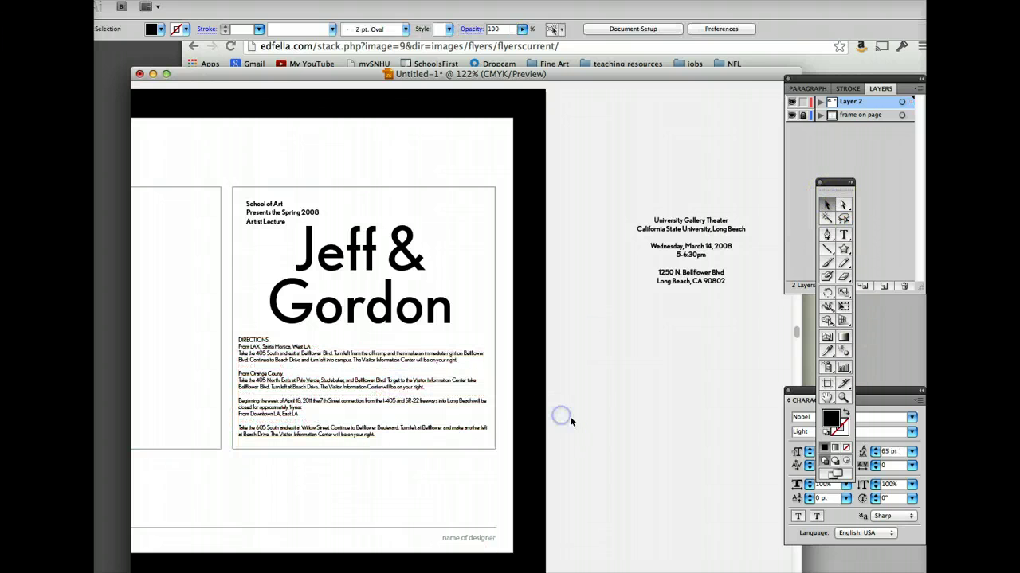
click(371, 436)
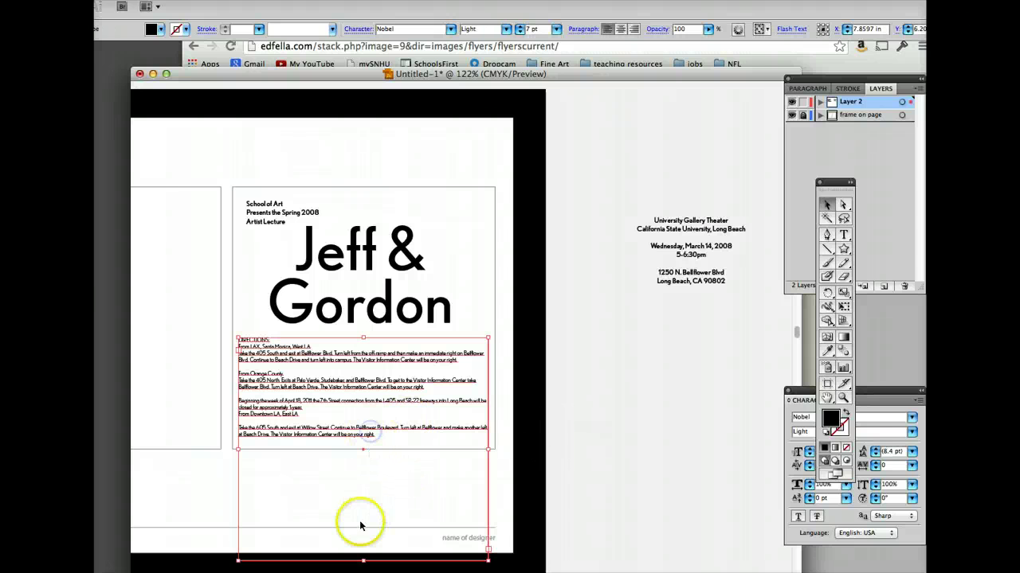
drag(363, 560, 360, 443)
click(642, 418)
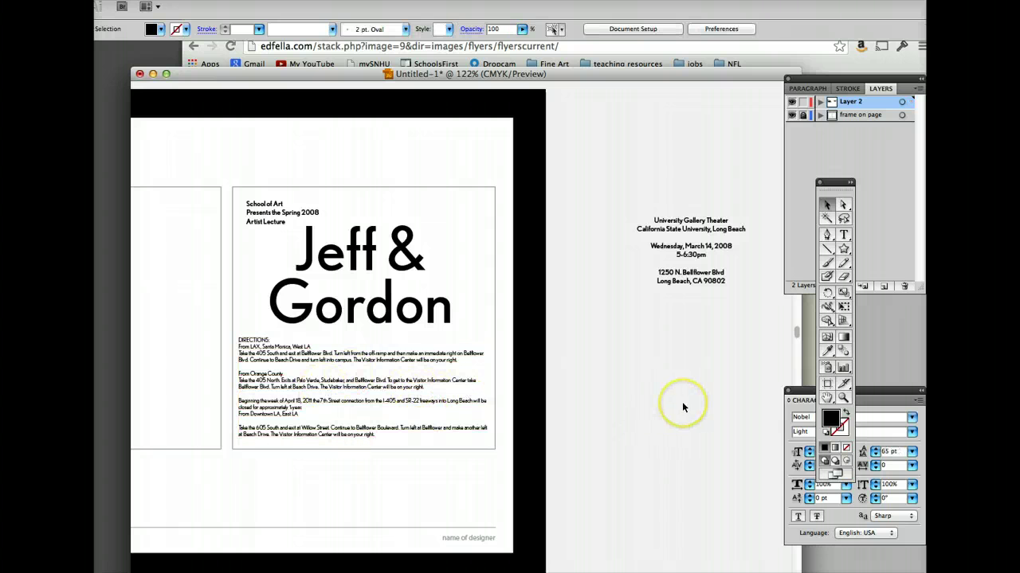
drag(387, 310, 414, 333)
- Drop Jeff & Gordon in place and park the address block lower on the pasteboard
click(635, 404)
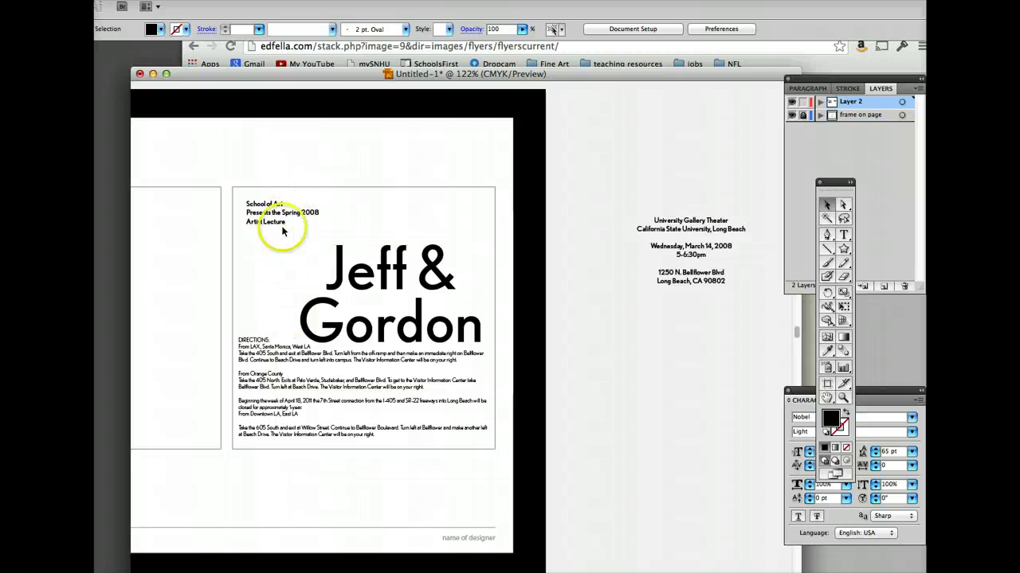
click(690, 239)
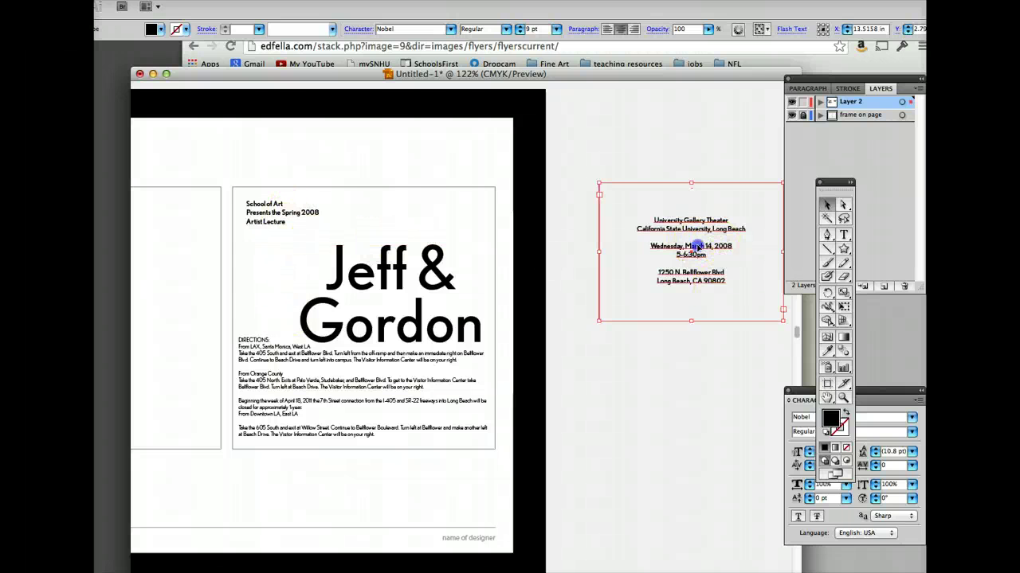
drag(694, 248, 418, 233)
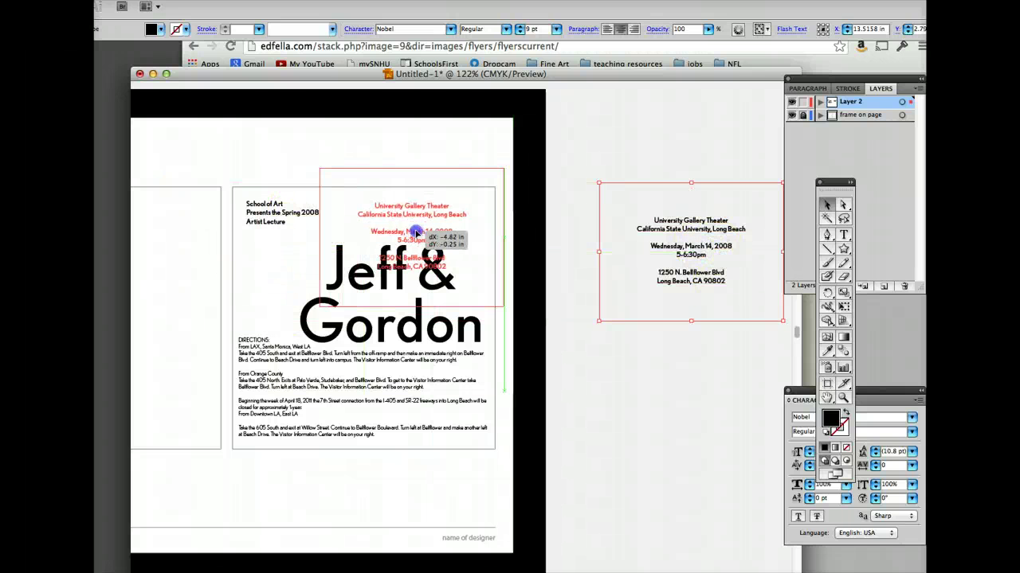
drag(414, 233, 693, 365)
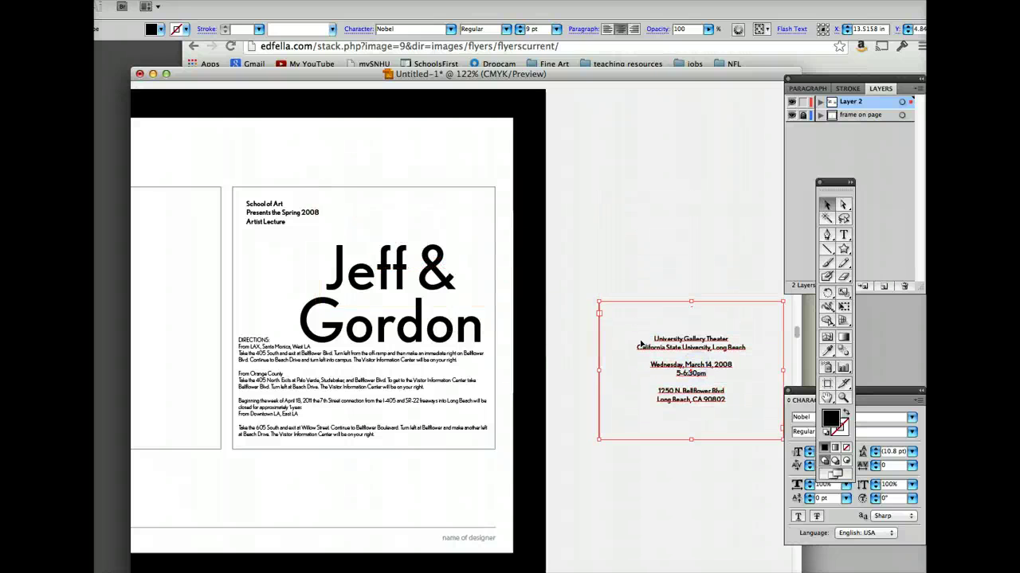
scroll(546, 320, left, 5)
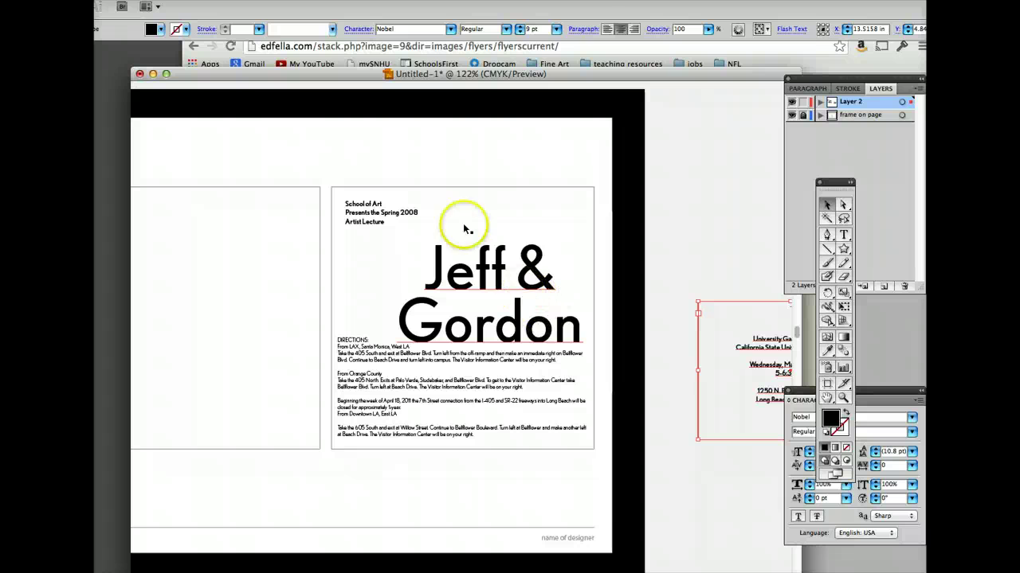
- Show rulers and pull two horizontal and two vertical guides across the heading area
click(430, 0)
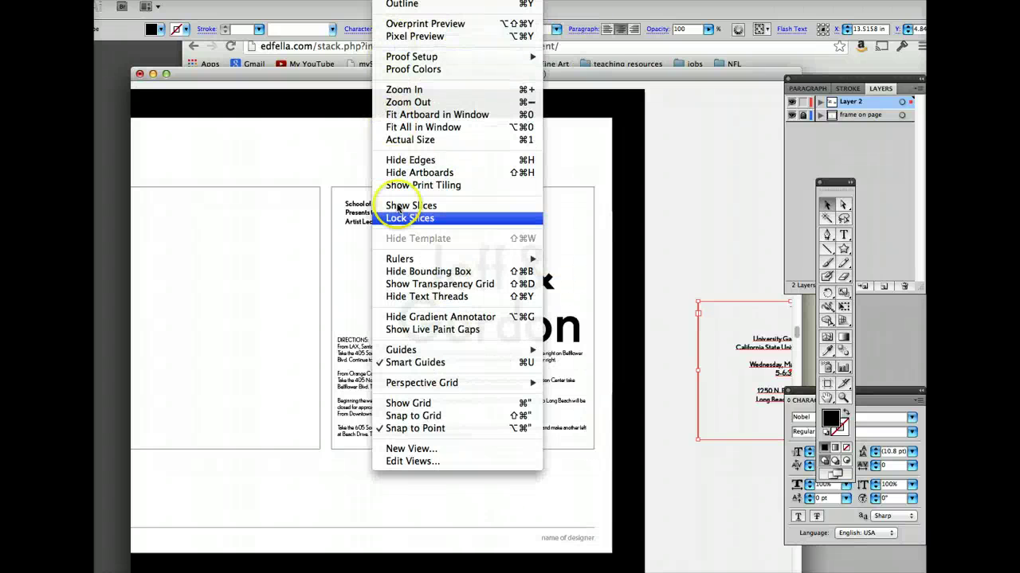
mouse_move(400, 259)
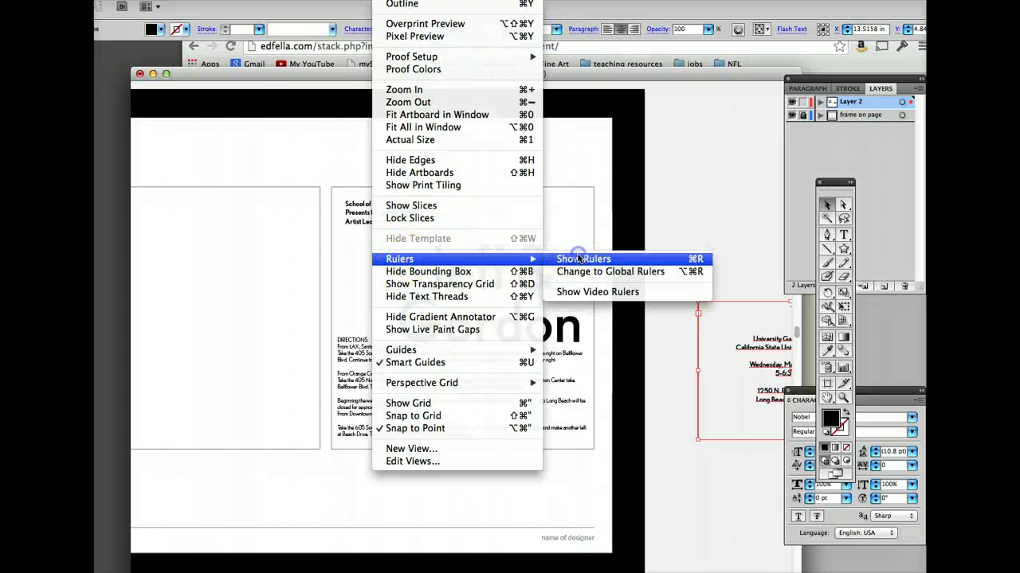
click(580, 259)
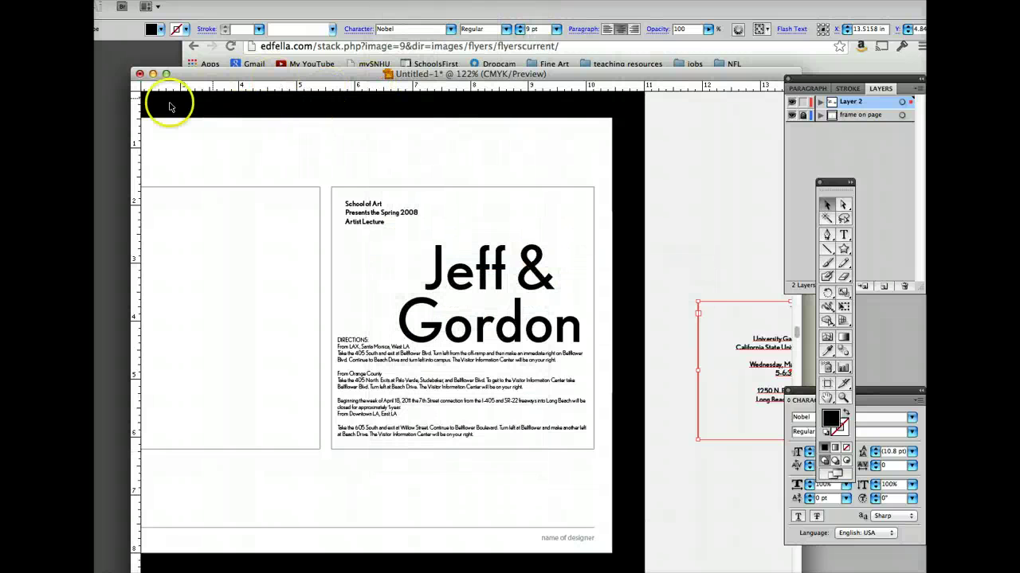
drag(364, 85, 381, 273)
mouse_move(444, 86)
mouse_down()
mouse_move(455, 437)
mouse_move(447, 366)
mouse_up()
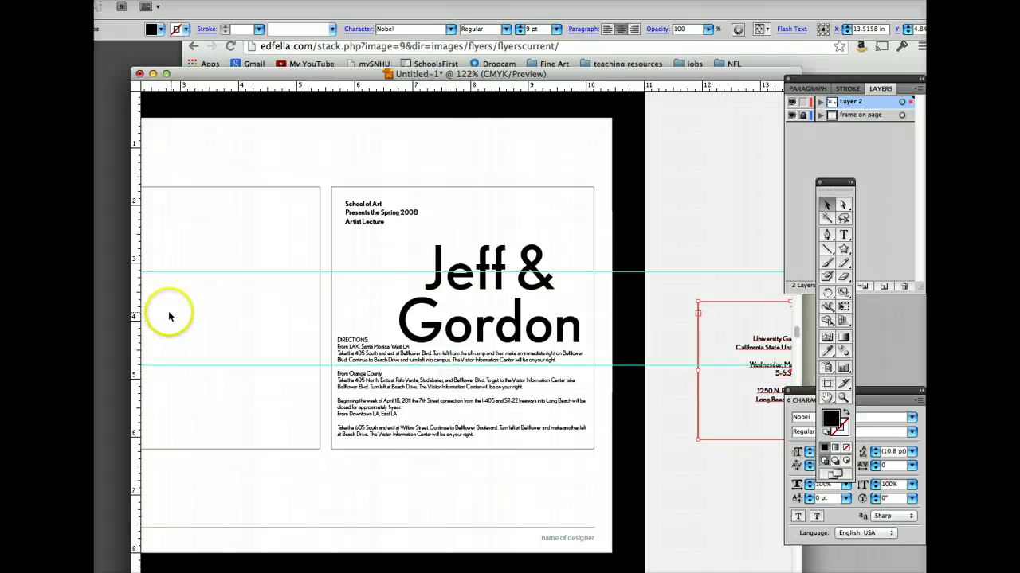
drag(137, 311, 421, 329)
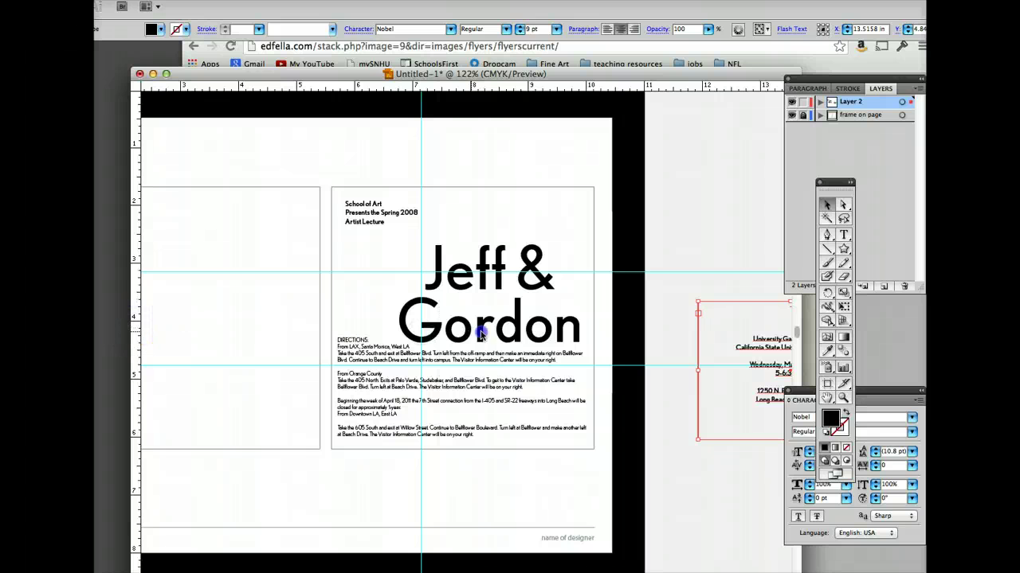
drag(490, 335, 513, 336)
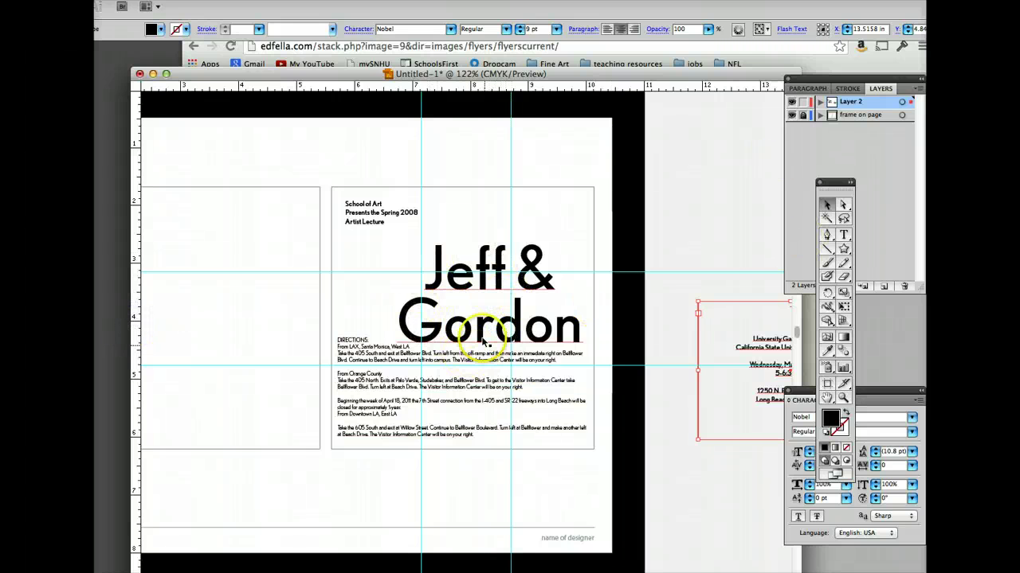
click(420, 177)
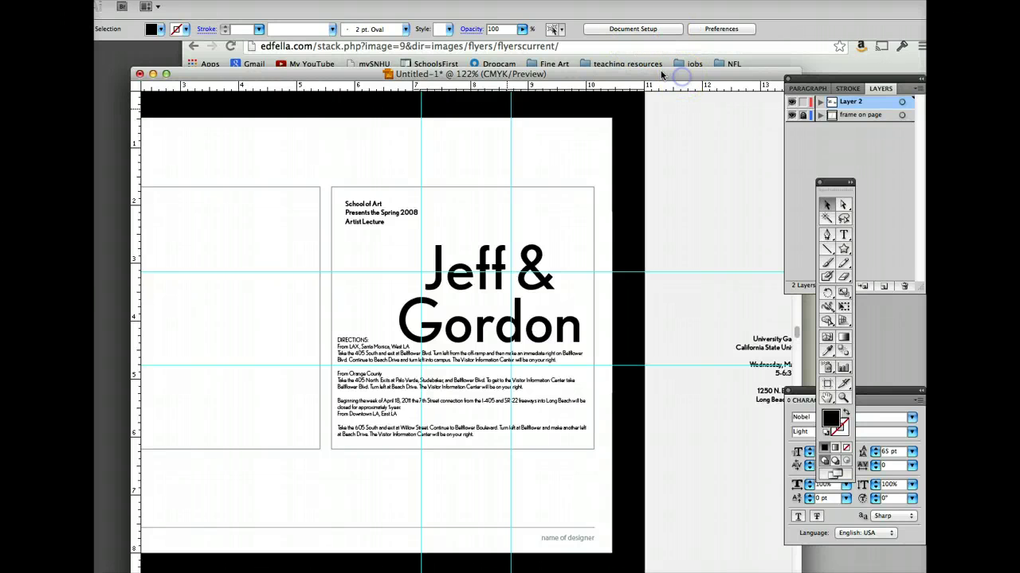
- In Chrome, view Ed Fella's Letter Word Language flyer, then return to the flyer grid
drag(682, 77, 666, 260)
click(589, 102)
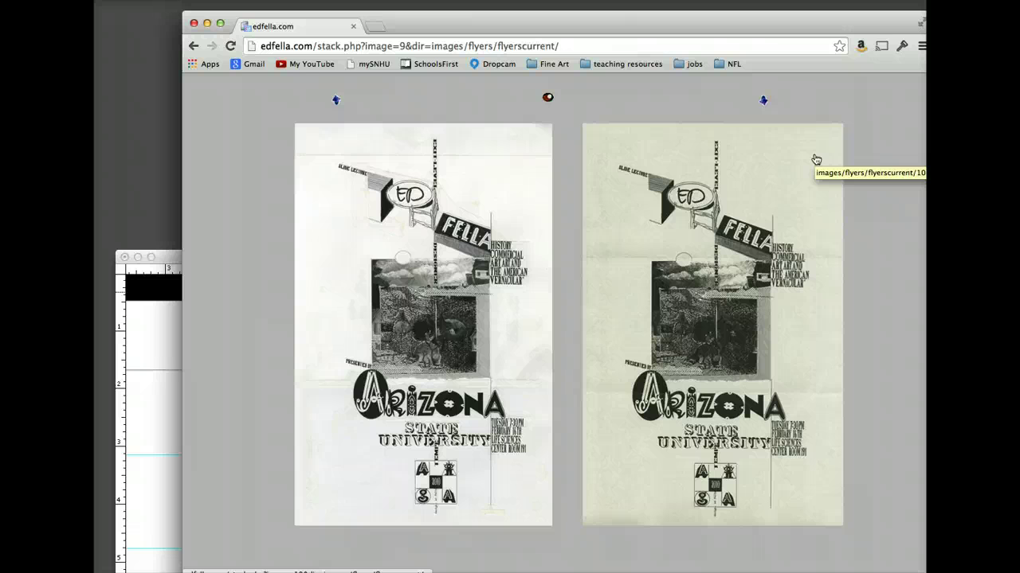
click(265, 45)
click(378, 140)
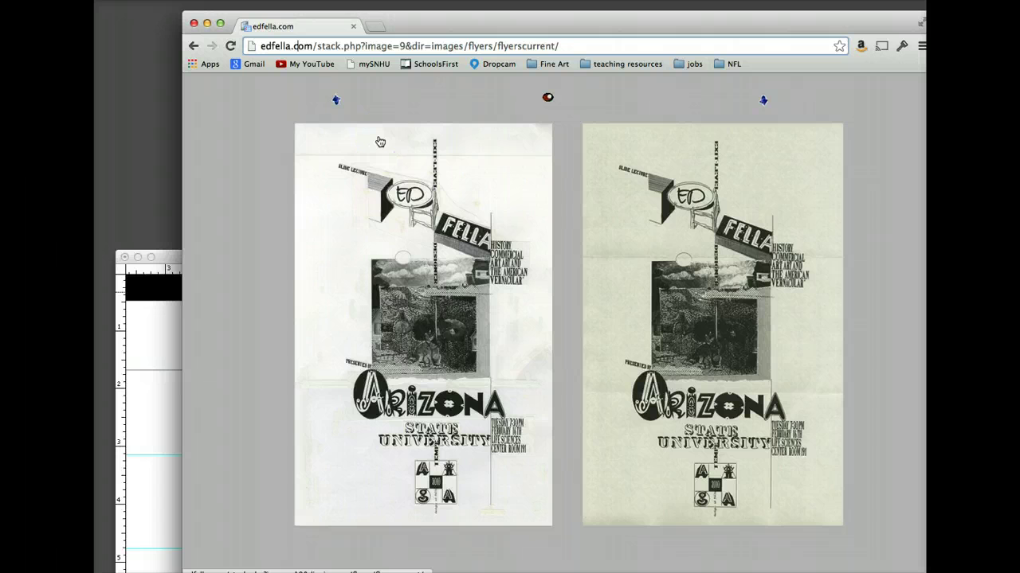
click(380, 135)
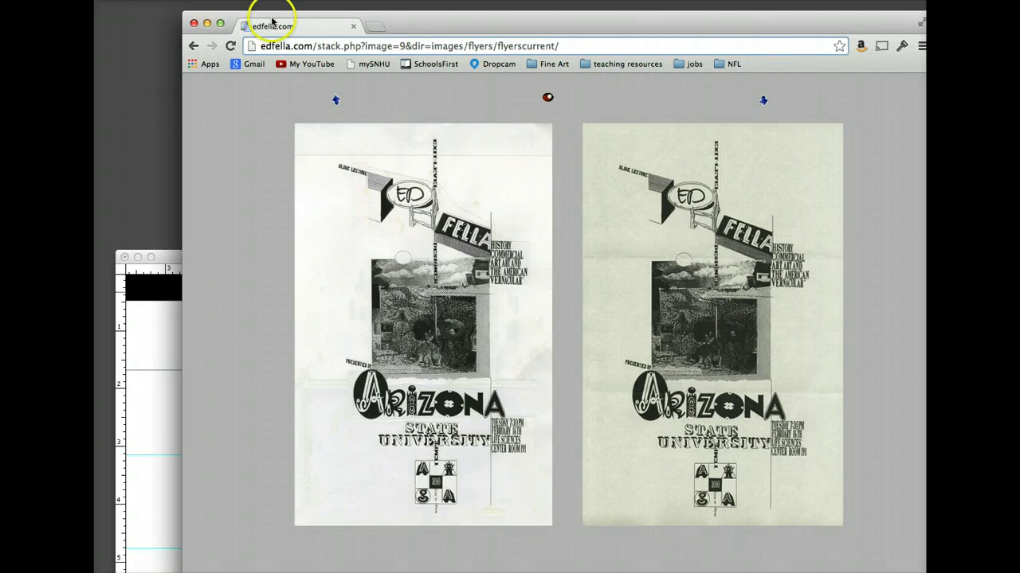
drag(534, 22, 512, 18)
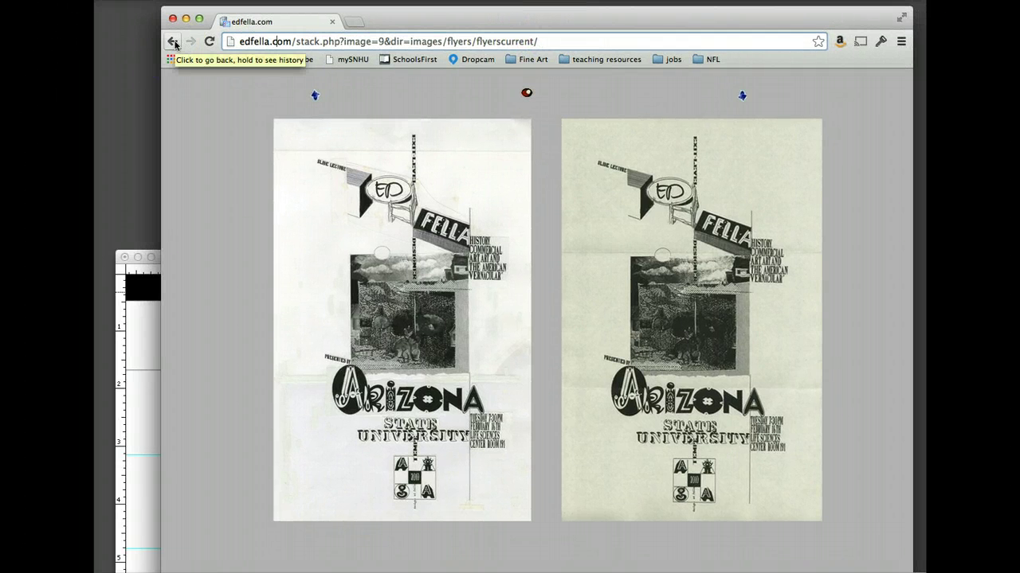
click(174, 44)
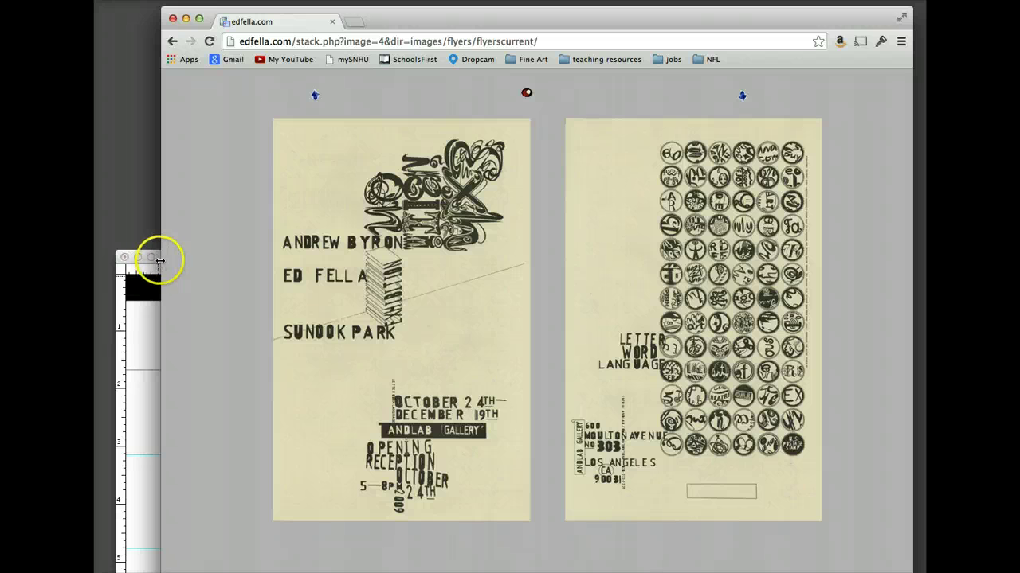
- In Illustrator, move the directions to the pasteboard and nudge Jeff & Gordon up and left
click(141, 348)
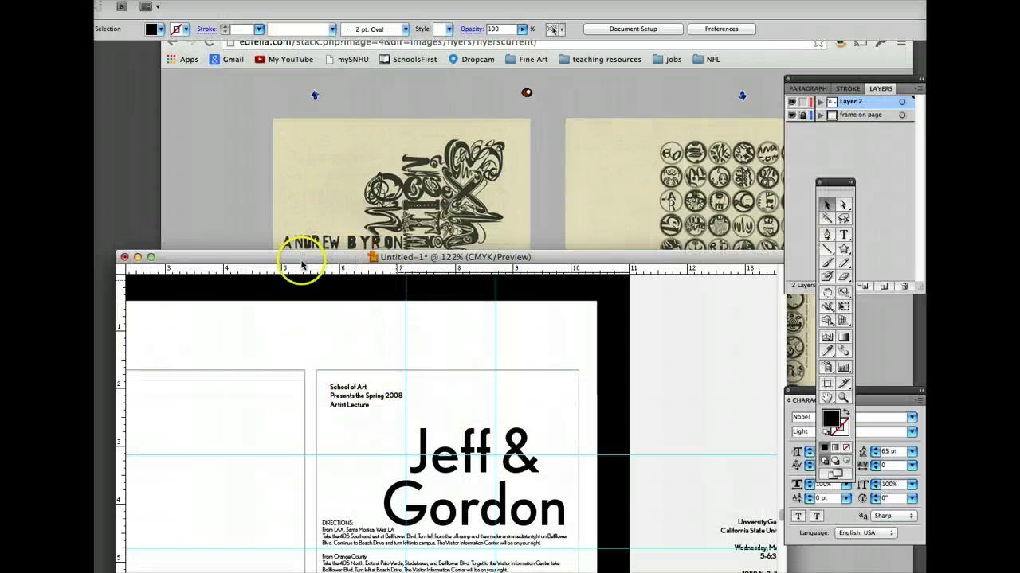
mouse_move(301, 260)
mouse_down()
mouse_move(297, 68)
mouse_move(304, 75)
mouse_up()
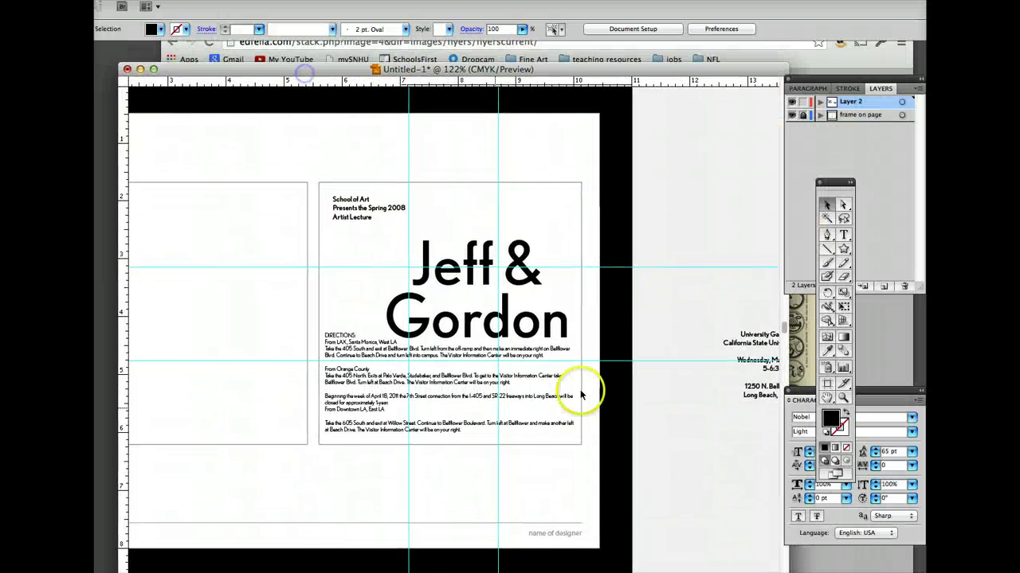
click(331, 340)
drag(336, 356, 700, 457)
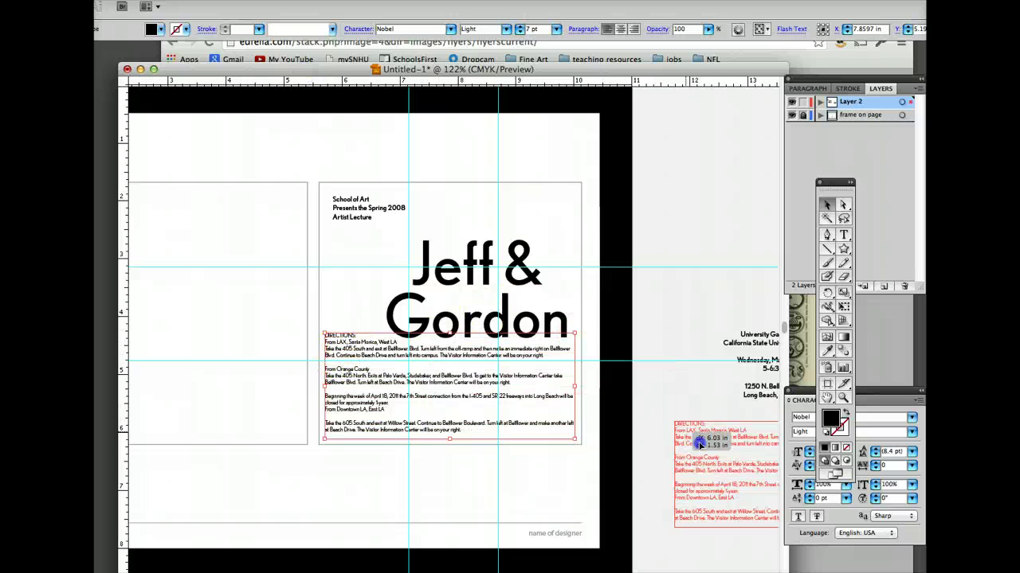
click(522, 319)
drag(522, 319, 497, 303)
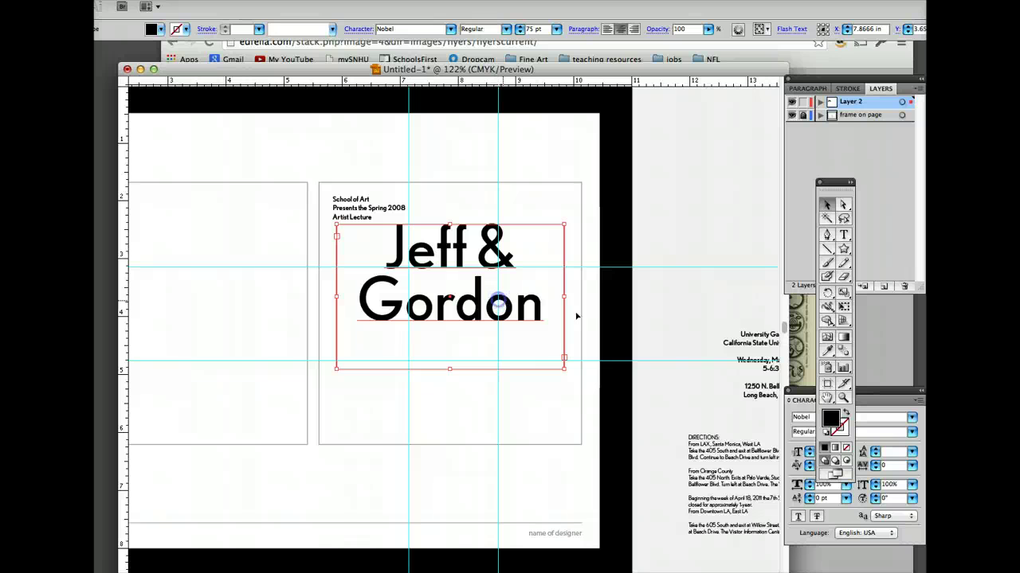
drag(694, 319, 530, 301)
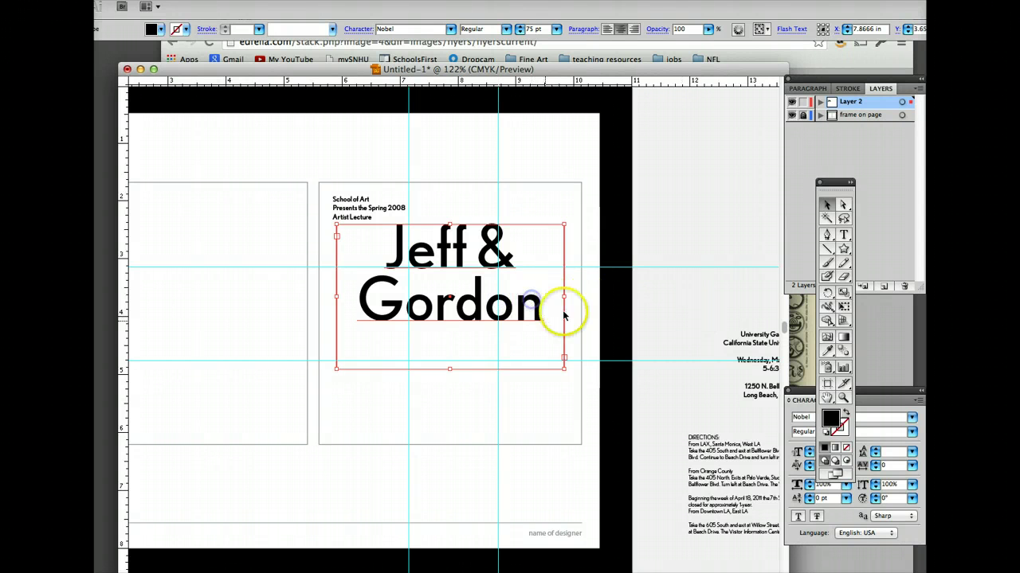
- Hide the guides and reposition the Jeff & Gordon name within the frame
click(423, 0)
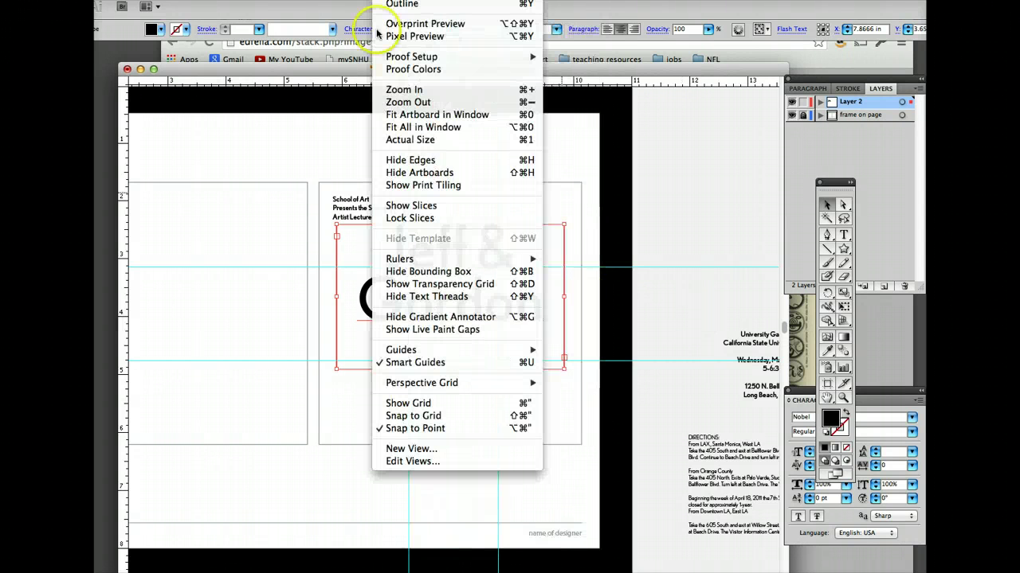
mouse_move(414, 350)
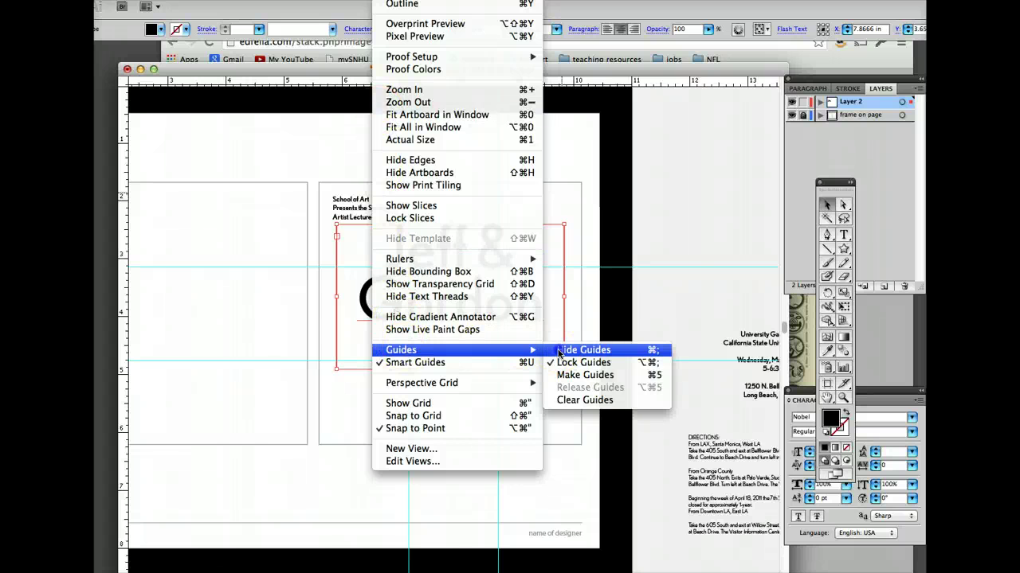
click(581, 350)
click(676, 289)
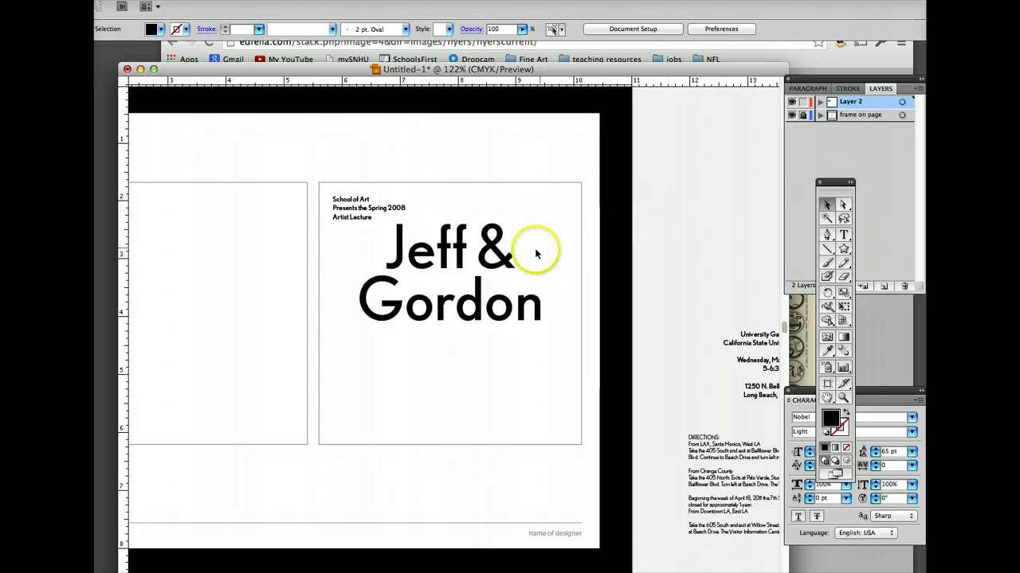
drag(499, 257, 495, 263)
- Place the address block below Gordon and center the School of Art header lines
click(745, 342)
drag(764, 340, 434, 348)
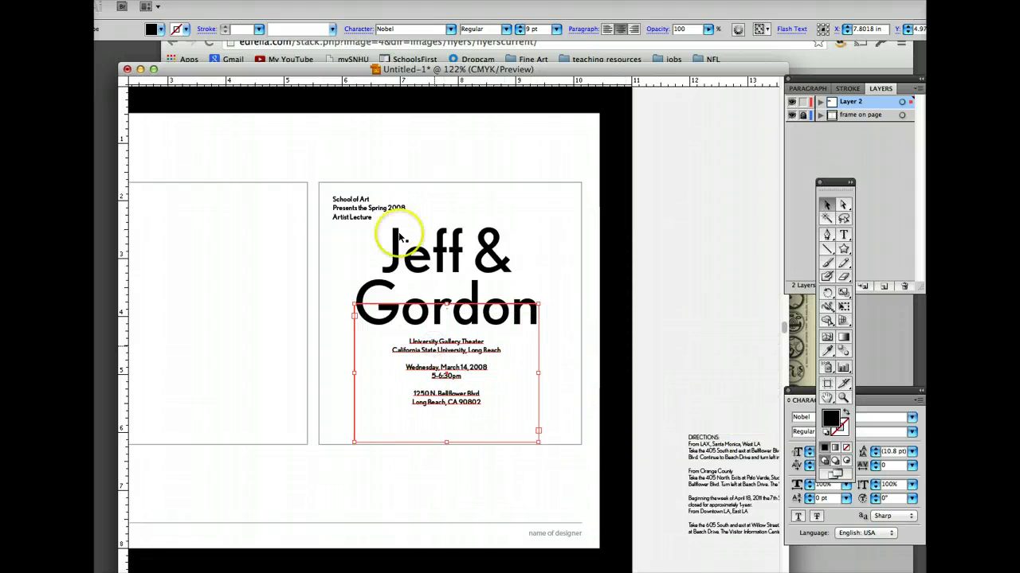
drag(343, 210, 433, 207)
click(620, 29)
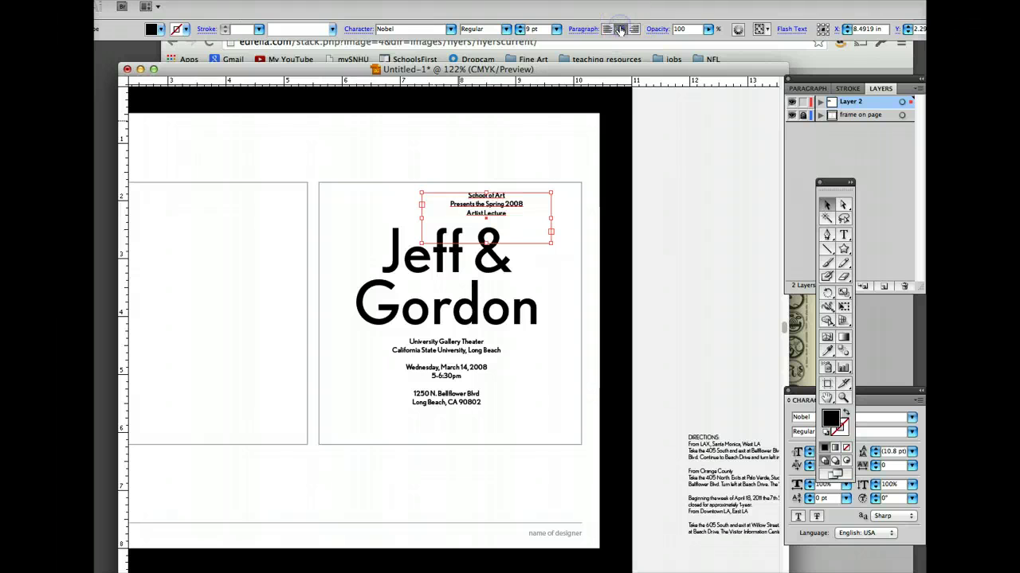
drag(494, 69, 533, 364)
click(535, 237)
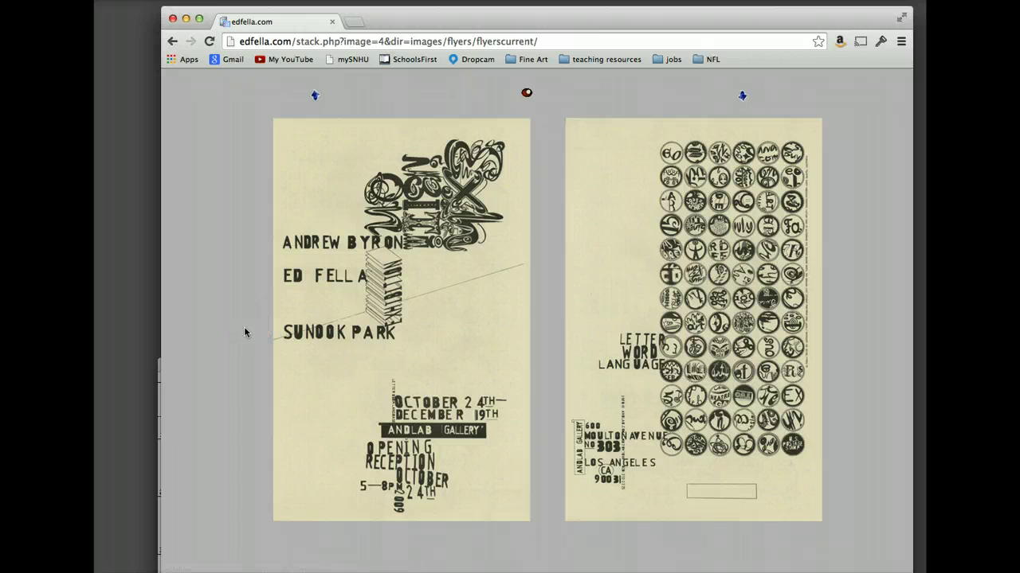
- Open another Ed Fella slide-lecture flyer from the grid, then return to Illustrator
click(165, 41)
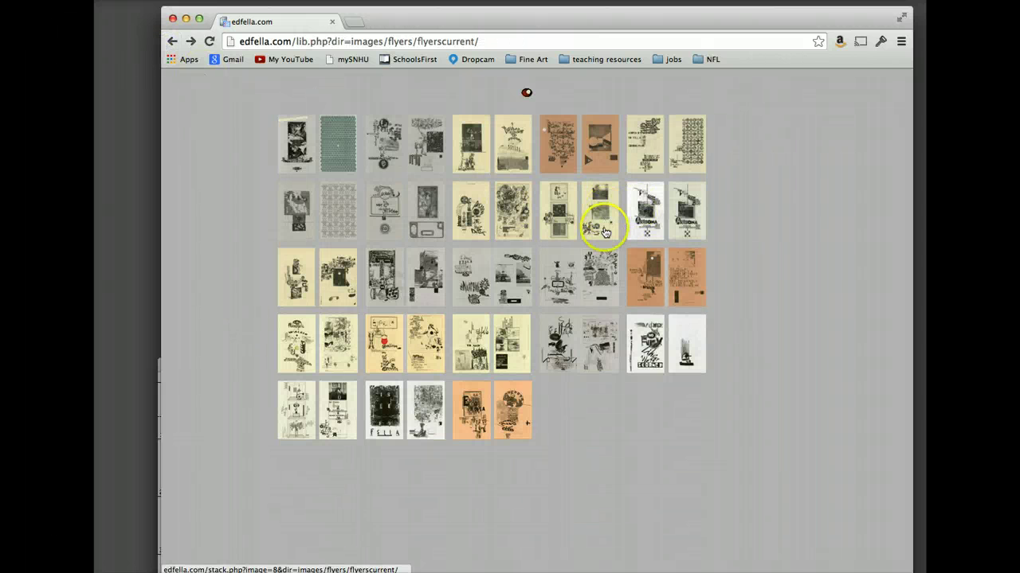
click(281, 414)
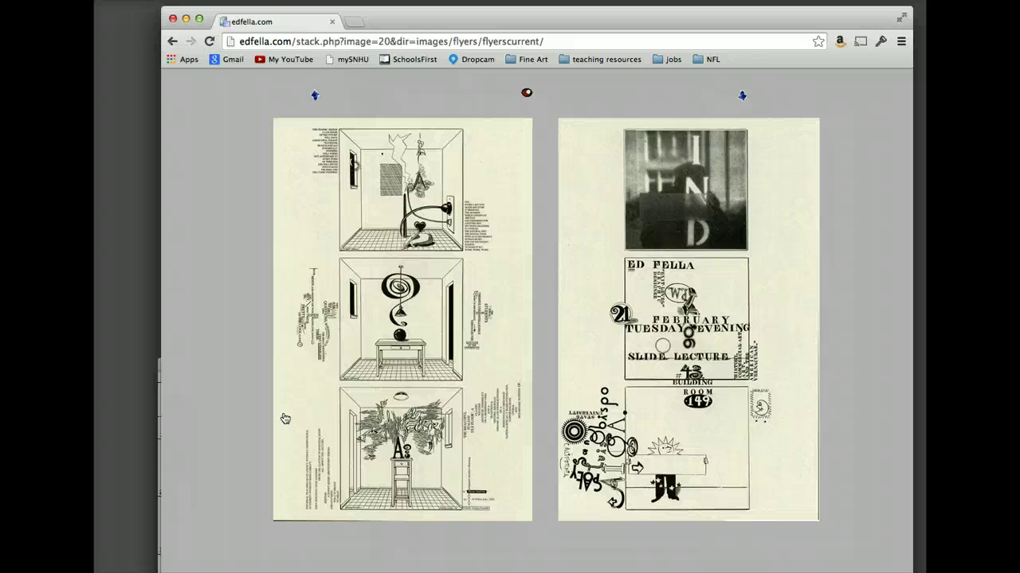
click(221, 140)
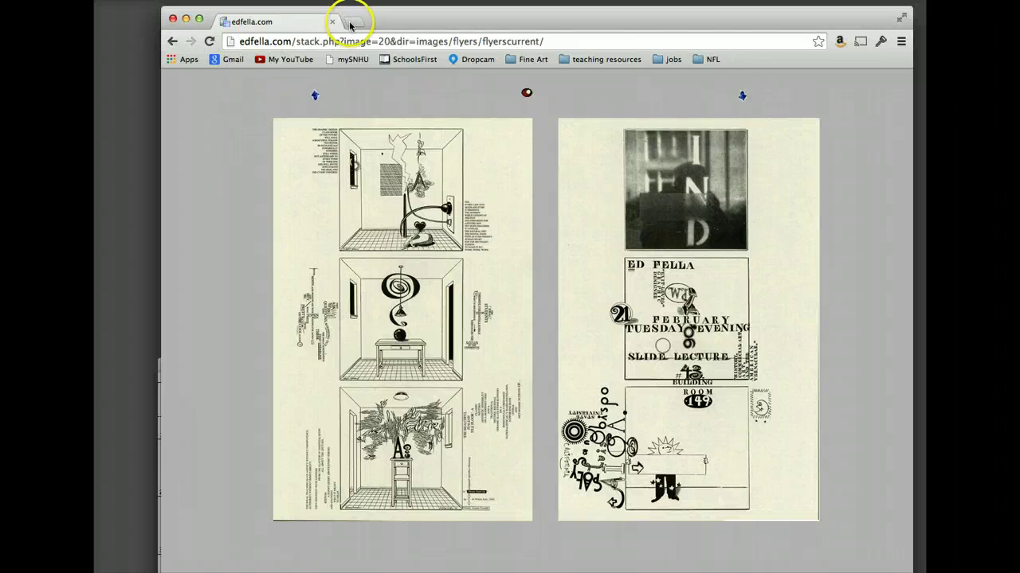
click(590, 351)
click(626, 381)
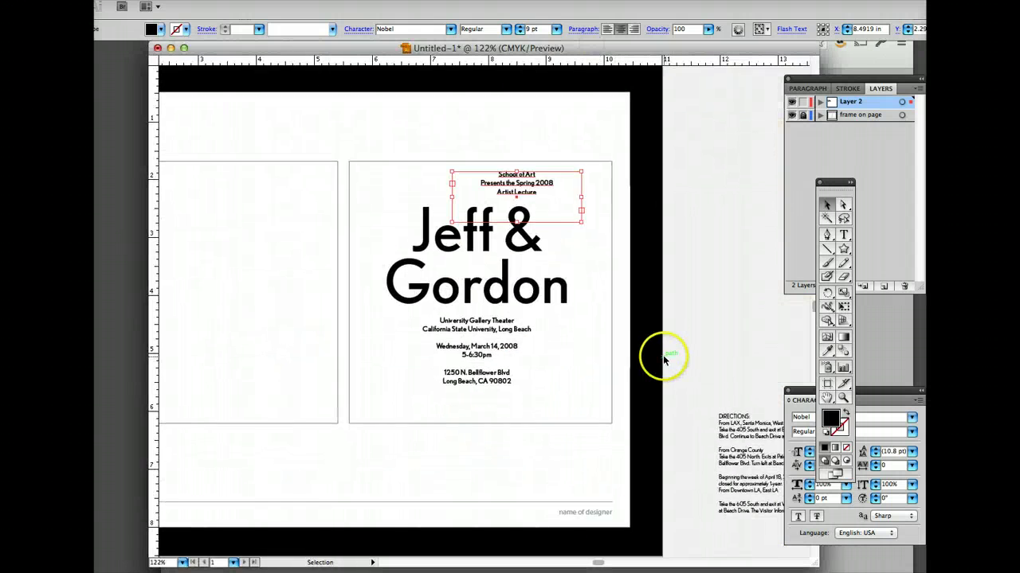
scroll(661, 351, left, 5)
scroll(662, 360, right, 1)
- Move the School of Art header off the artboard onto the pasteboard
click(663, 355)
click(649, 181)
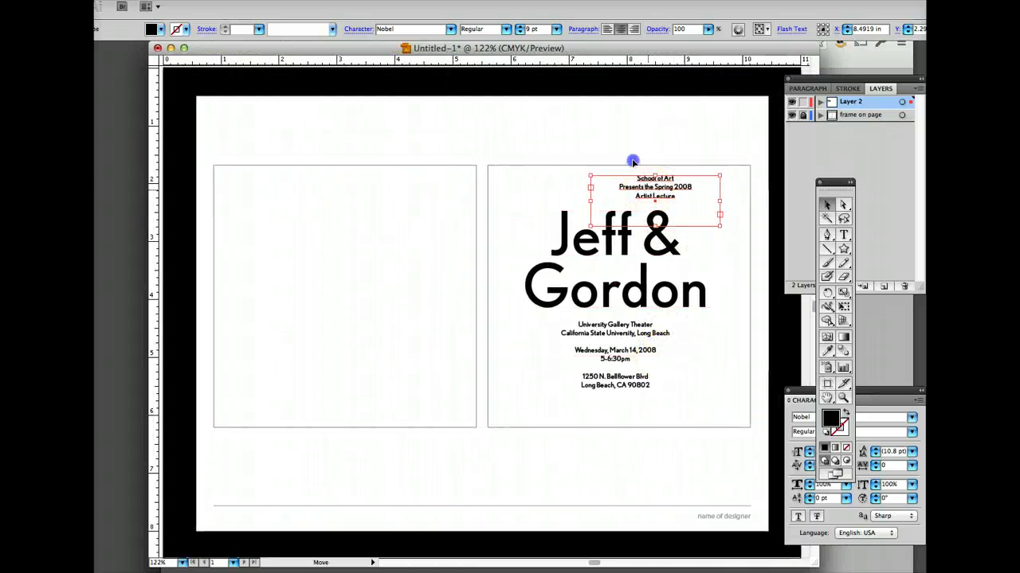
drag(649, 181, 530, 147)
scroll(530, 147, right, 5)
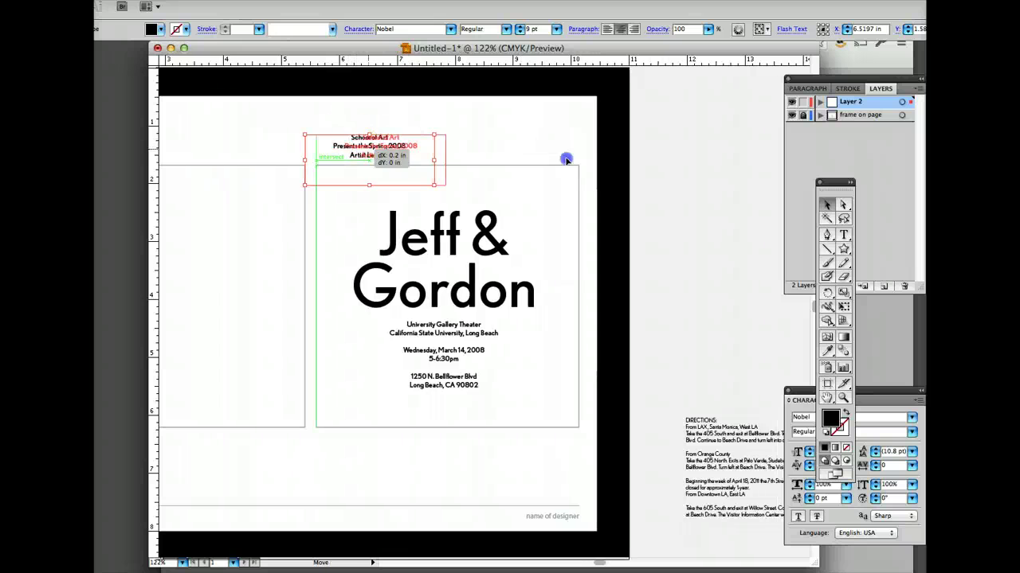
drag(357, 149, 745, 195)
scroll(676, 159, left, 3)
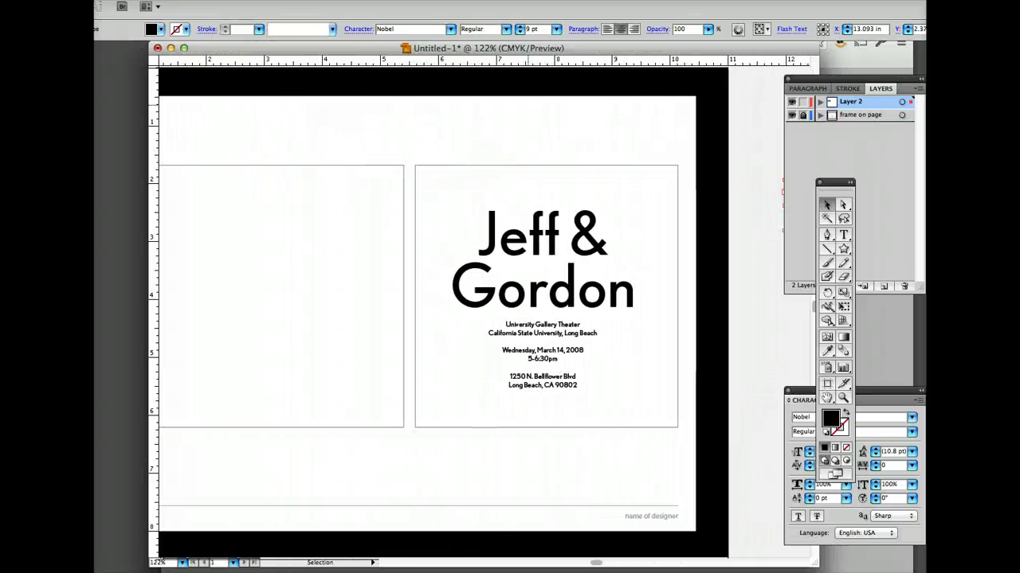
click(184, 0)
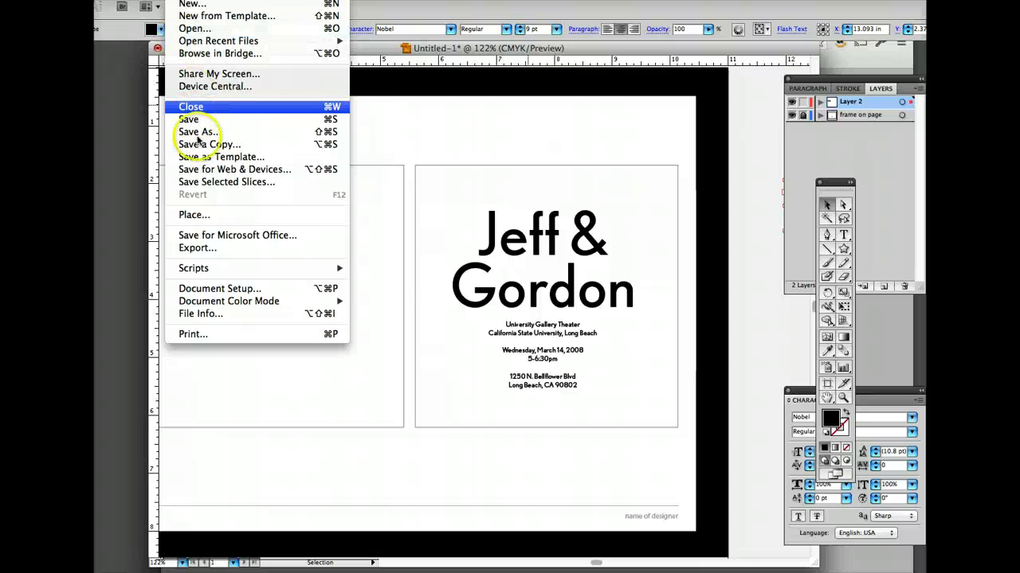
- In Save for Web & Devices, set the GIF to no transparency and 8 colors
click(197, 169)
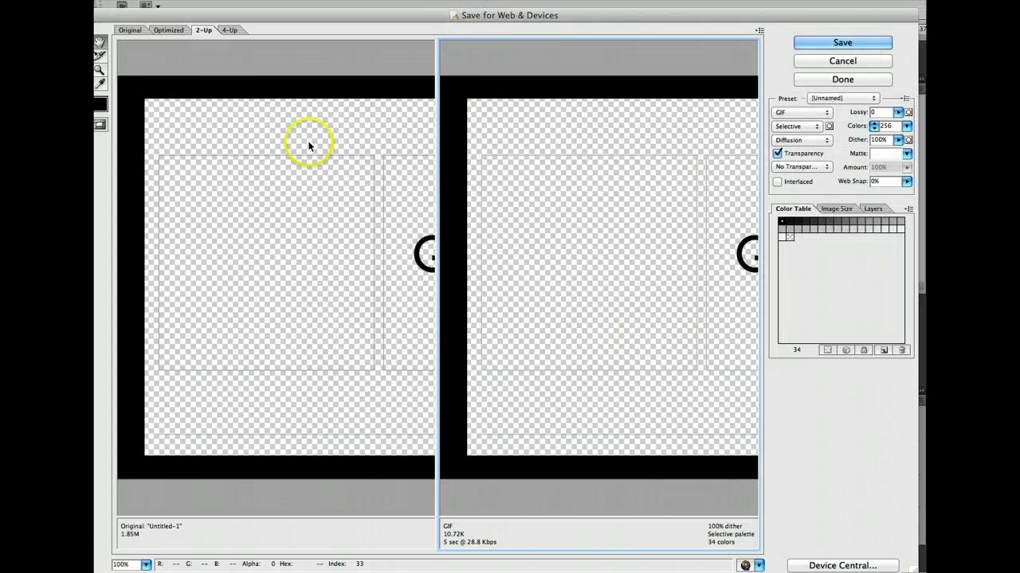
click(777, 154)
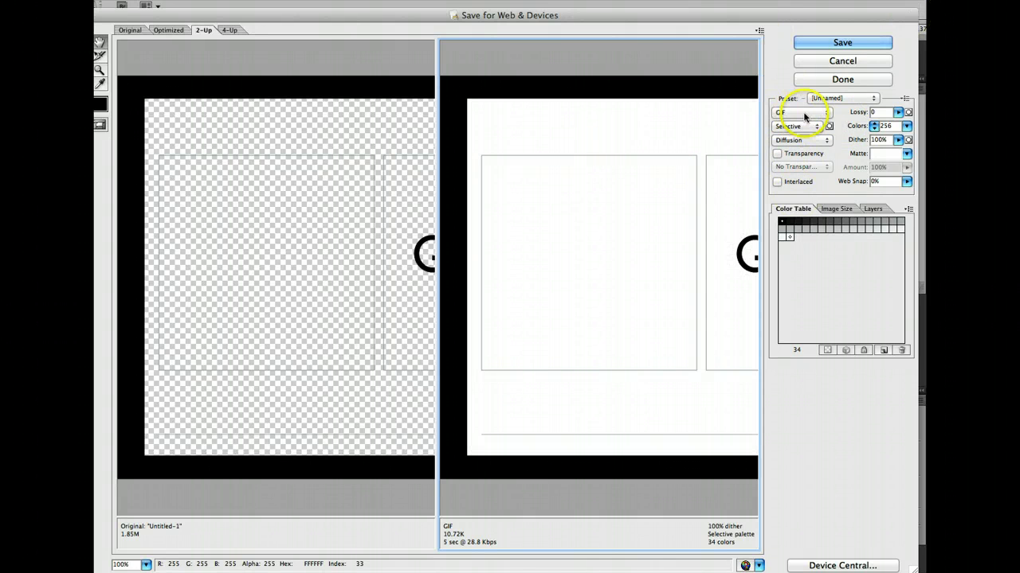
click(906, 126)
click(894, 44)
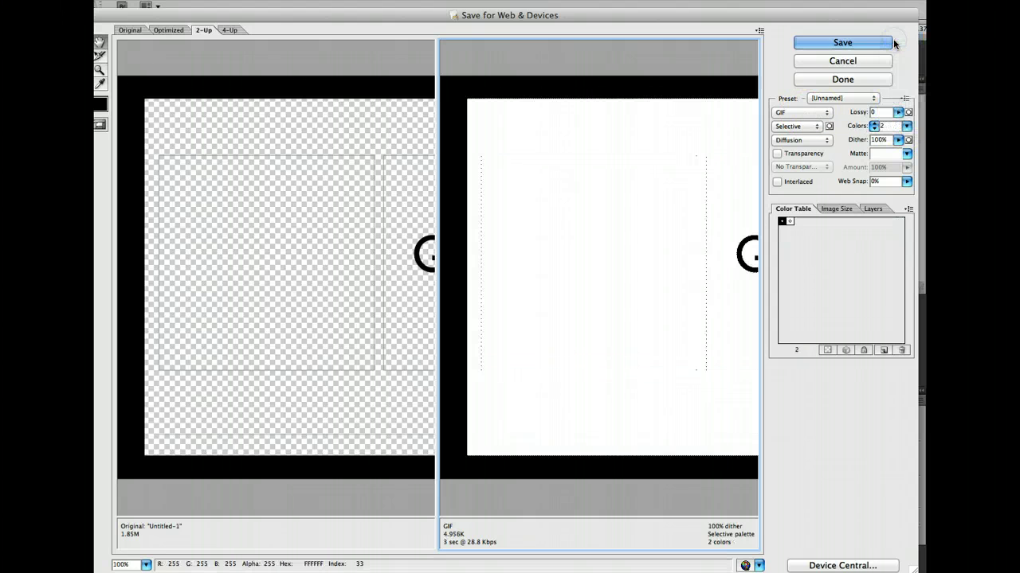
click(906, 126)
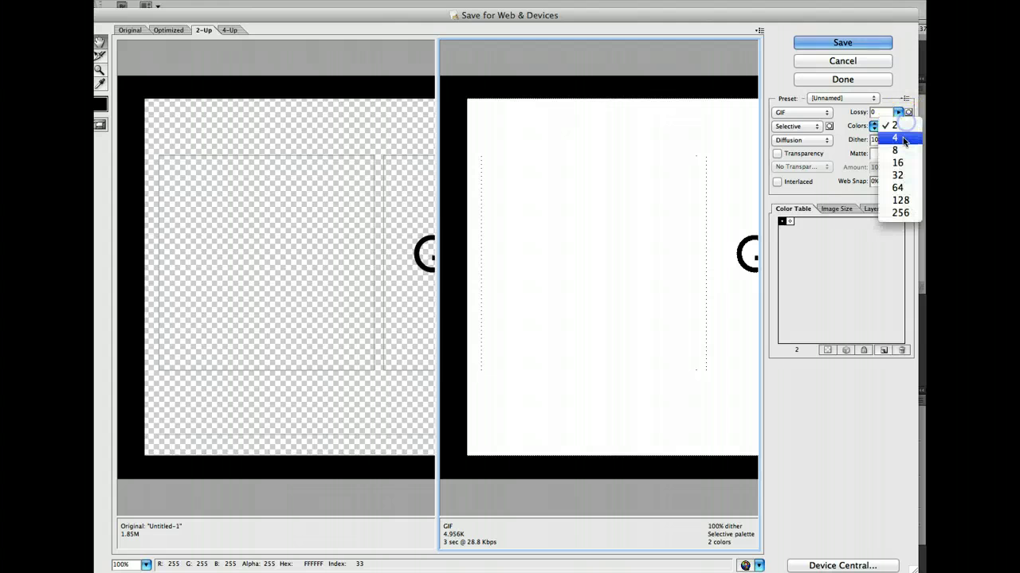
click(899, 137)
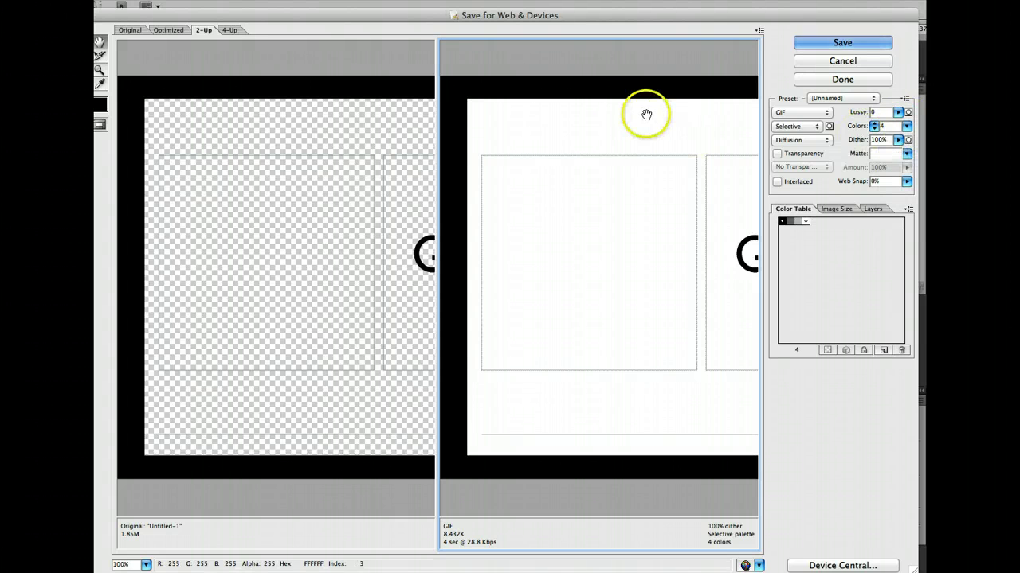
click(906, 126)
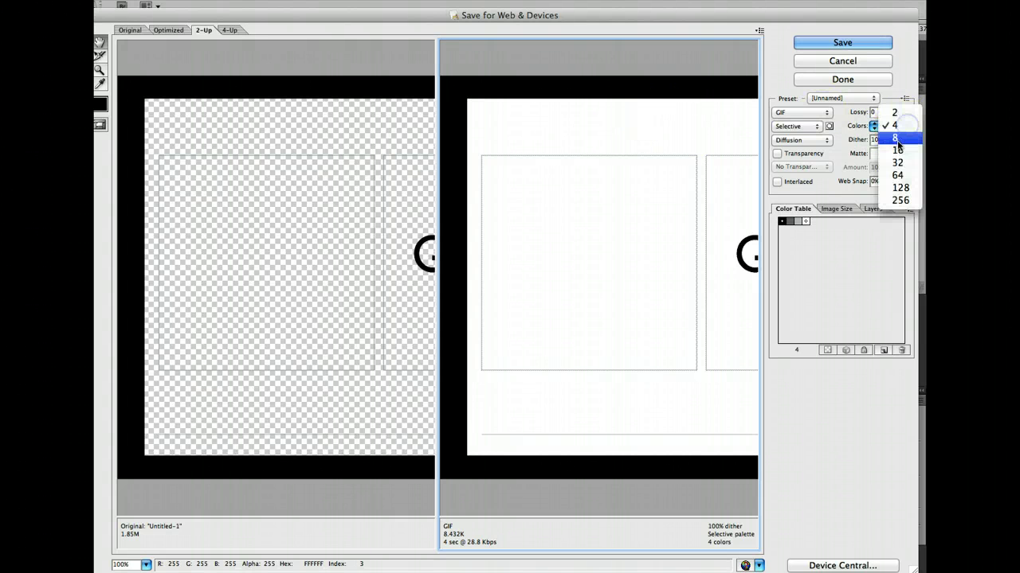
click(896, 138)
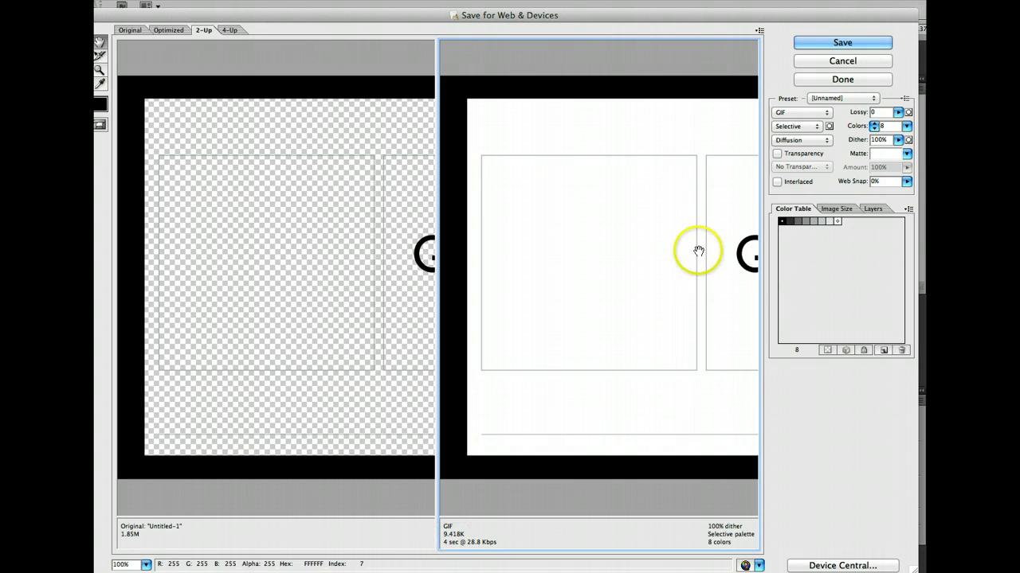
- Pan the preview to the Jeff & Gordon layout and accept the export settings
drag(699, 250, 502, 255)
drag(694, 255, 666, 258)
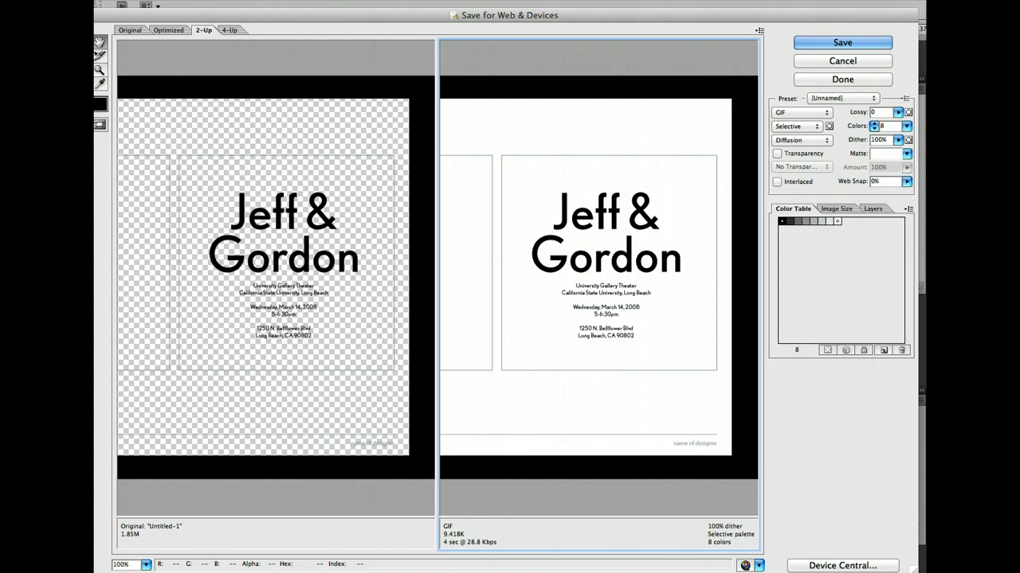
click(835, 45)
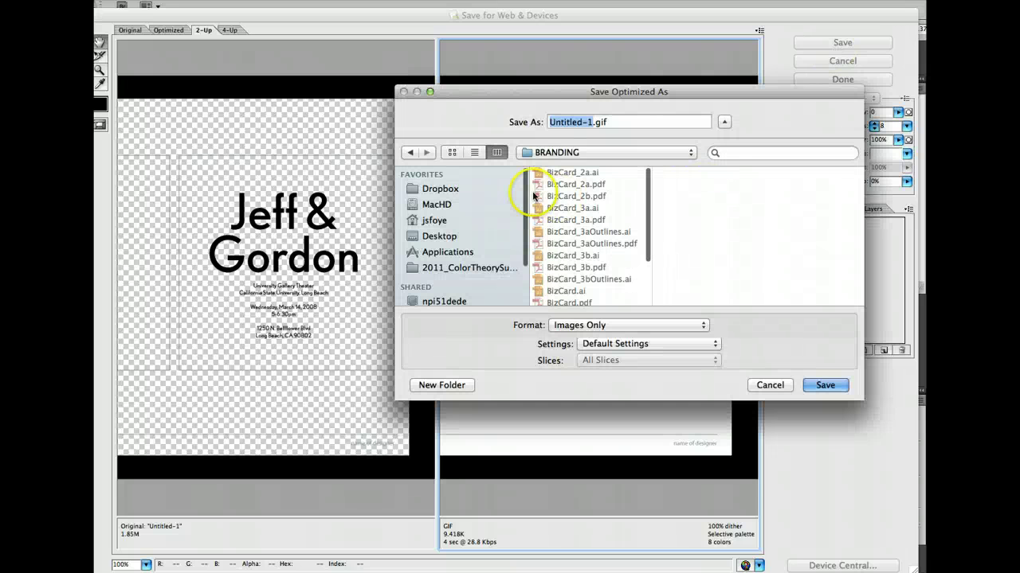
- Save the GIF as TextChallenge.gif on the Desktop
click(437, 236)
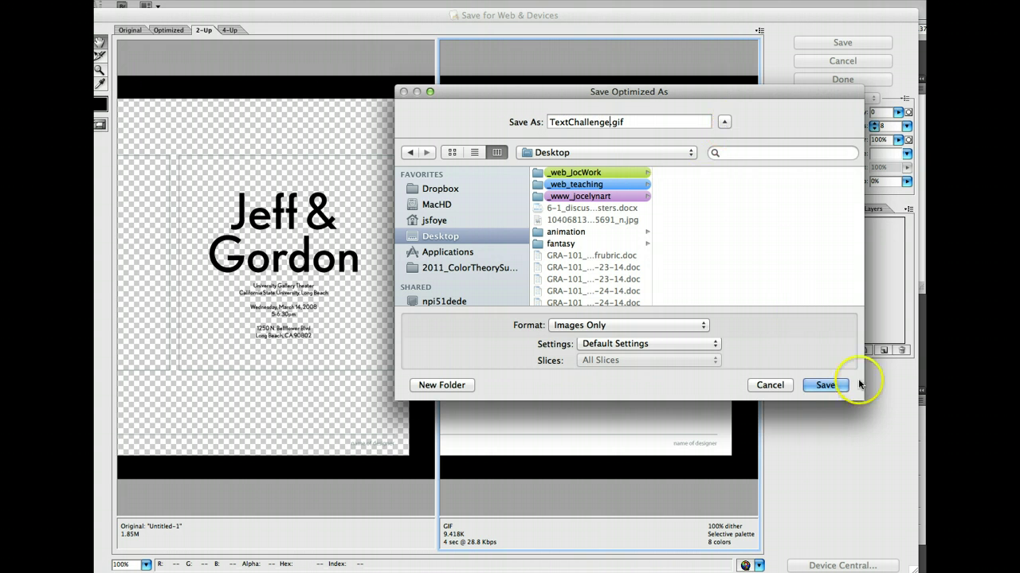
click(825, 385)
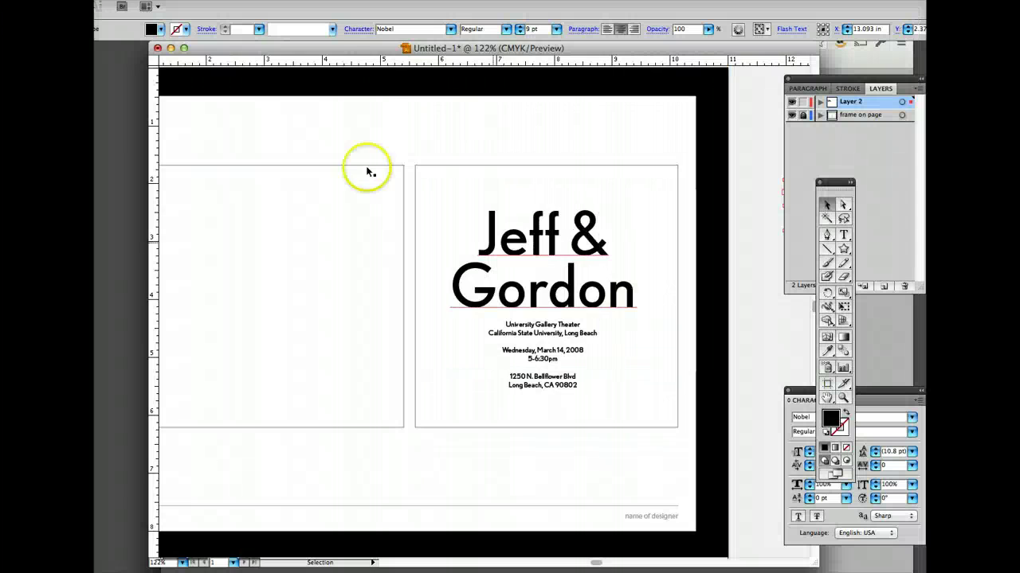
drag(339, 50, 326, 50)
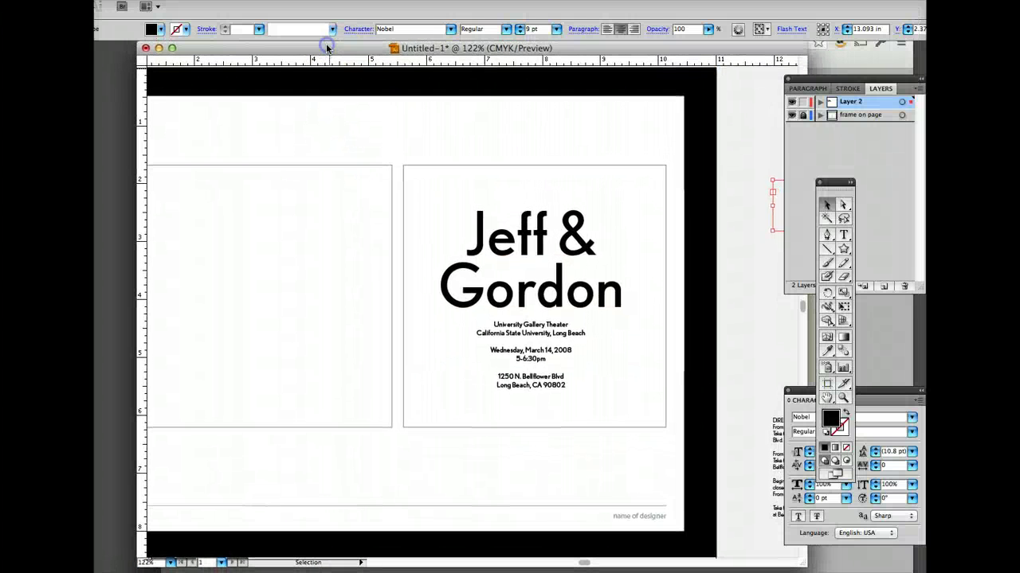